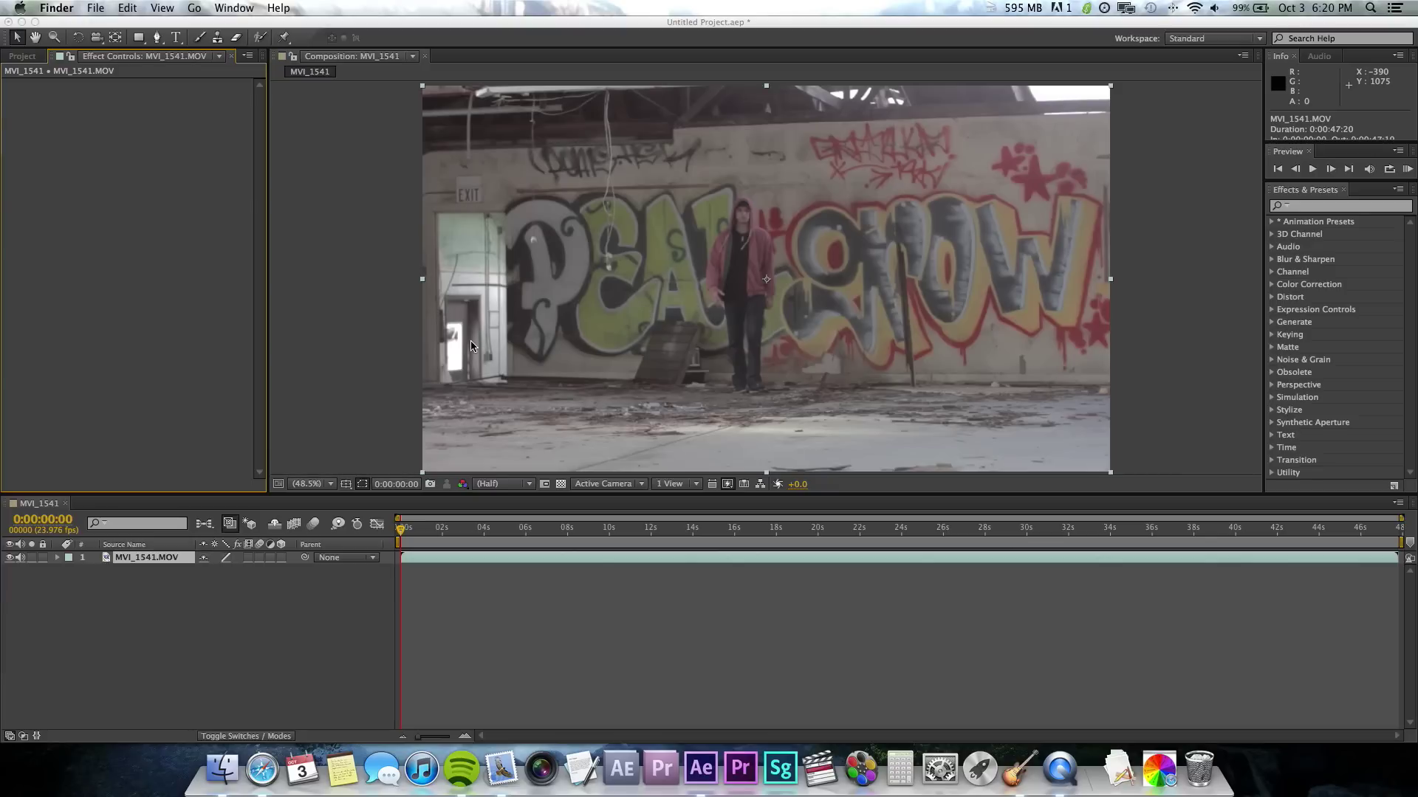
# - Bring After Effects forward and show the Project panel with MVI_1541 and MVI_1541.MOV
pyautogui.click(404, 33)
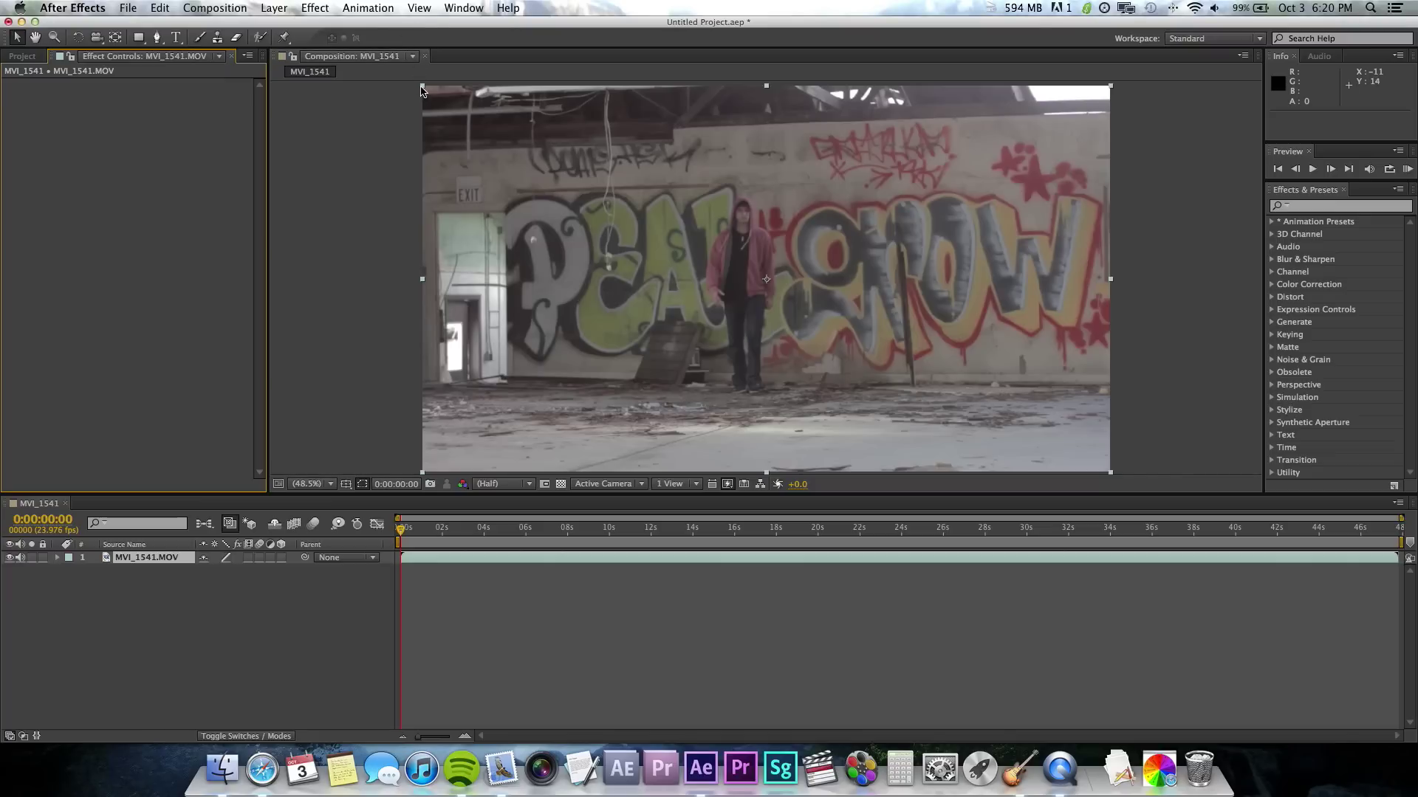
pyautogui.click(390, 446)
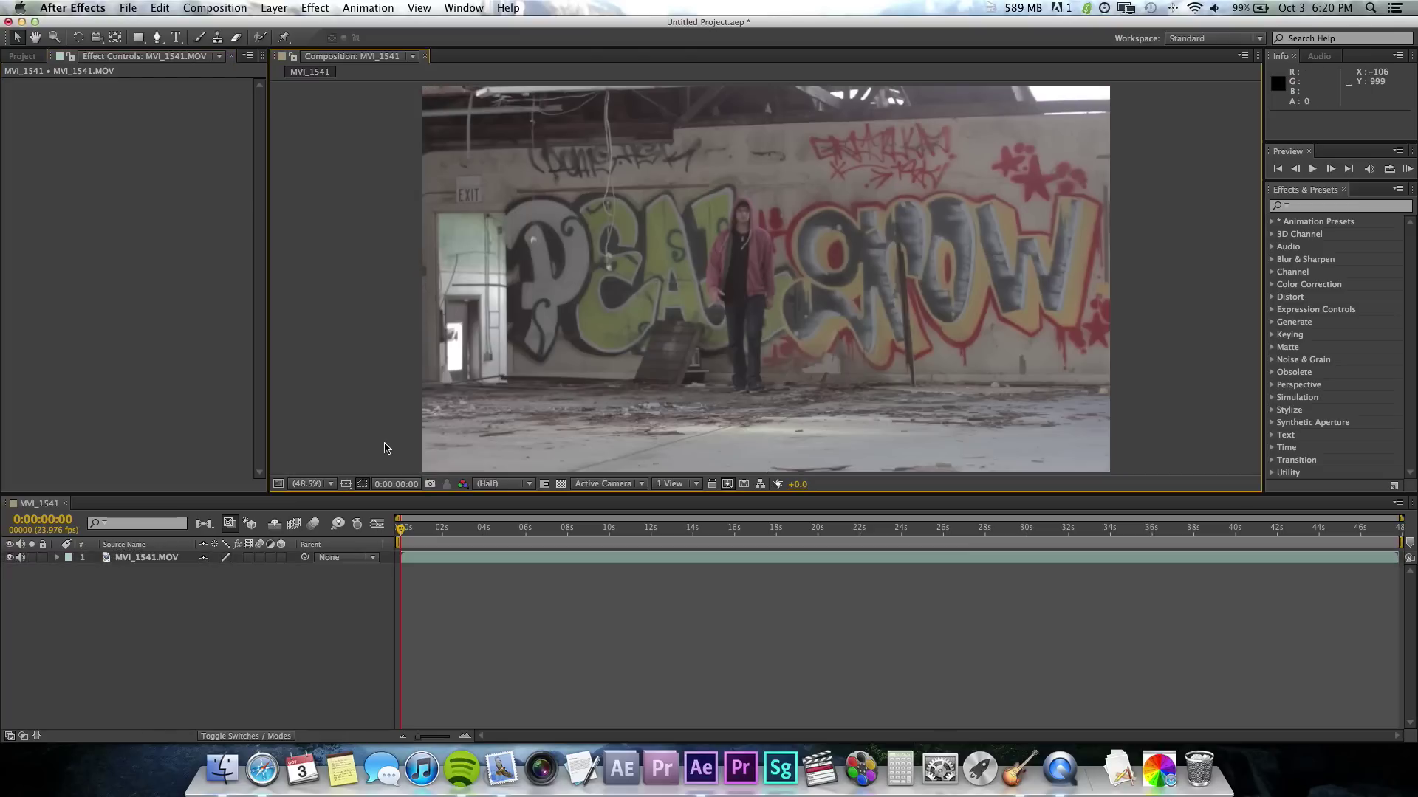
pyautogui.click(21, 57)
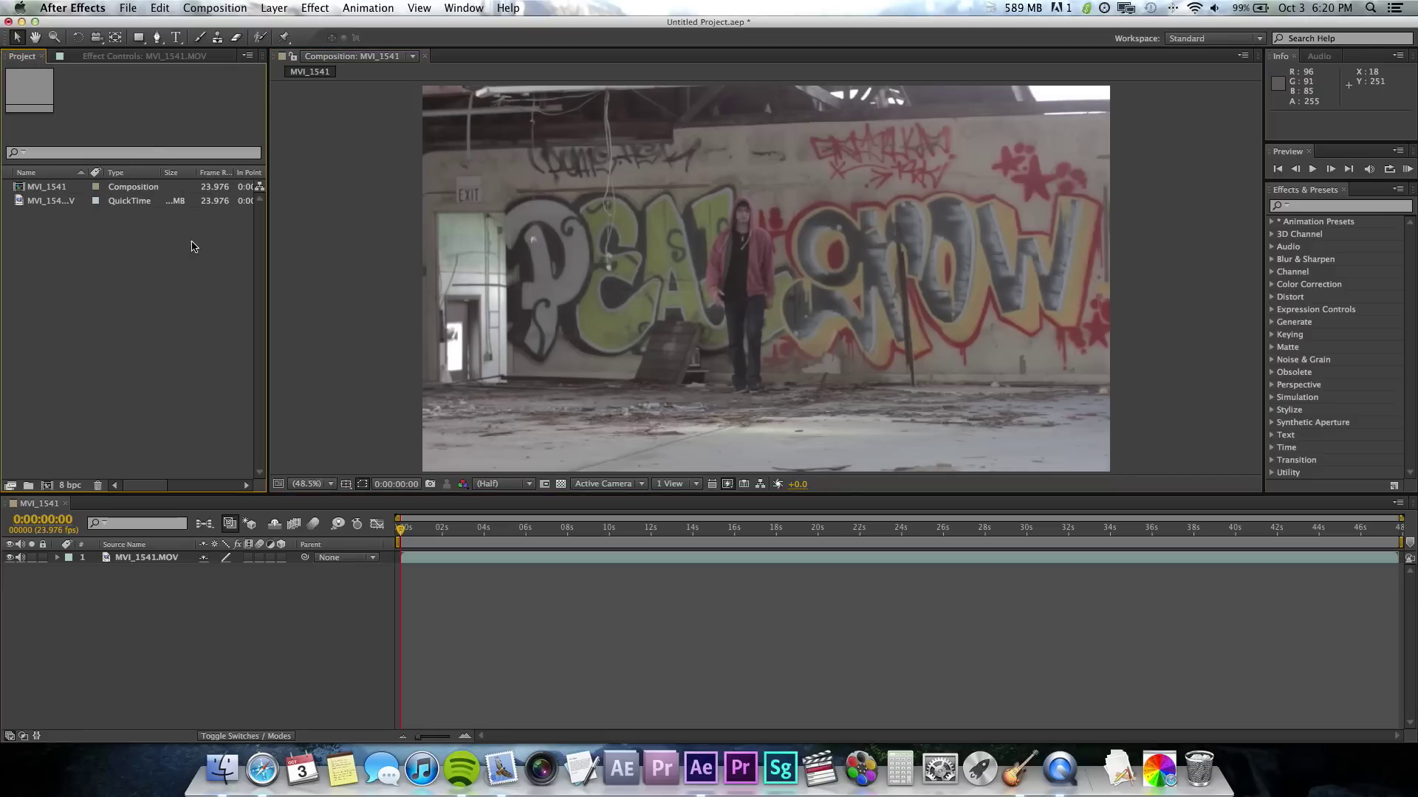
pyautogui.click(142, 559)
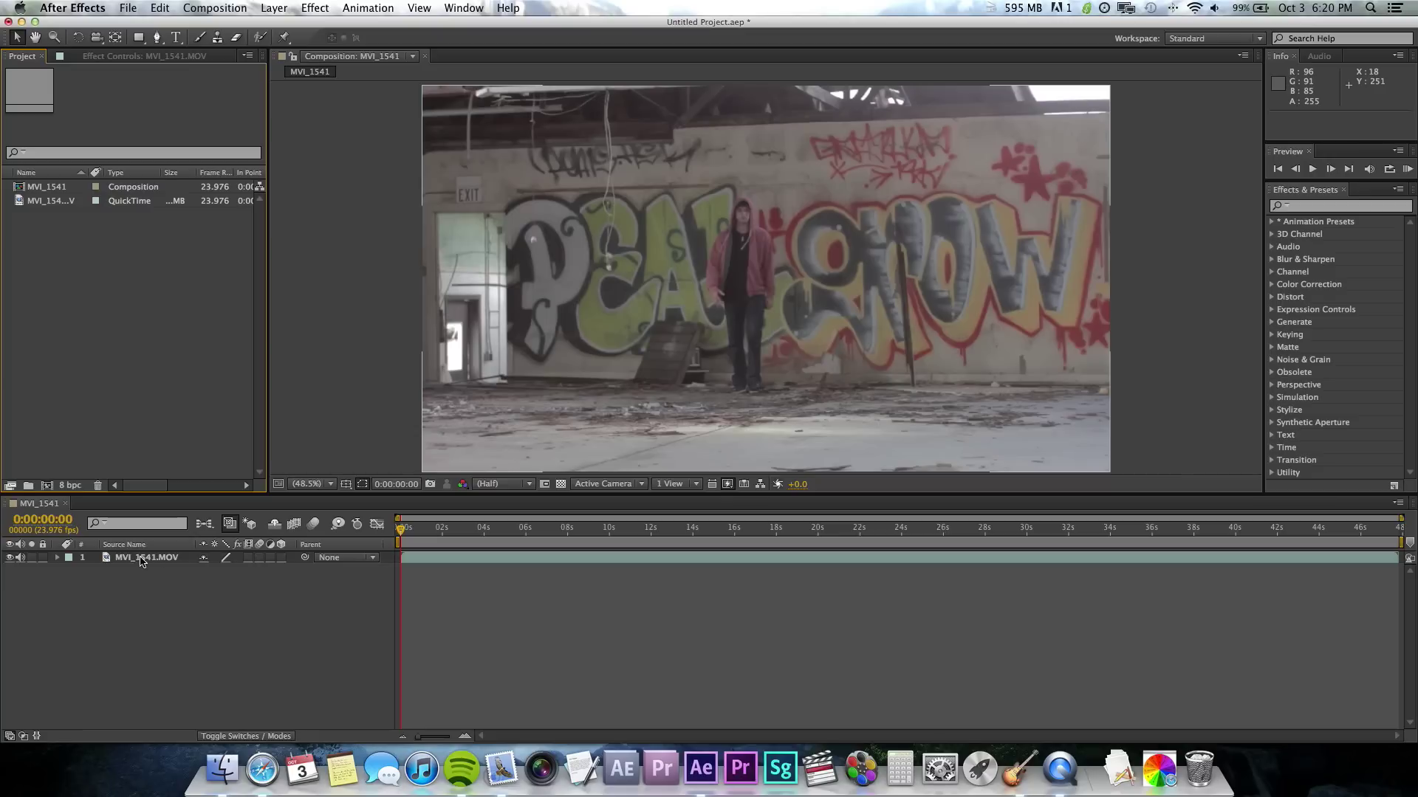
# - Apply Color Correction > Levels to the MVI_1541.MOV layer at default settings
pyautogui.click(144, 561)
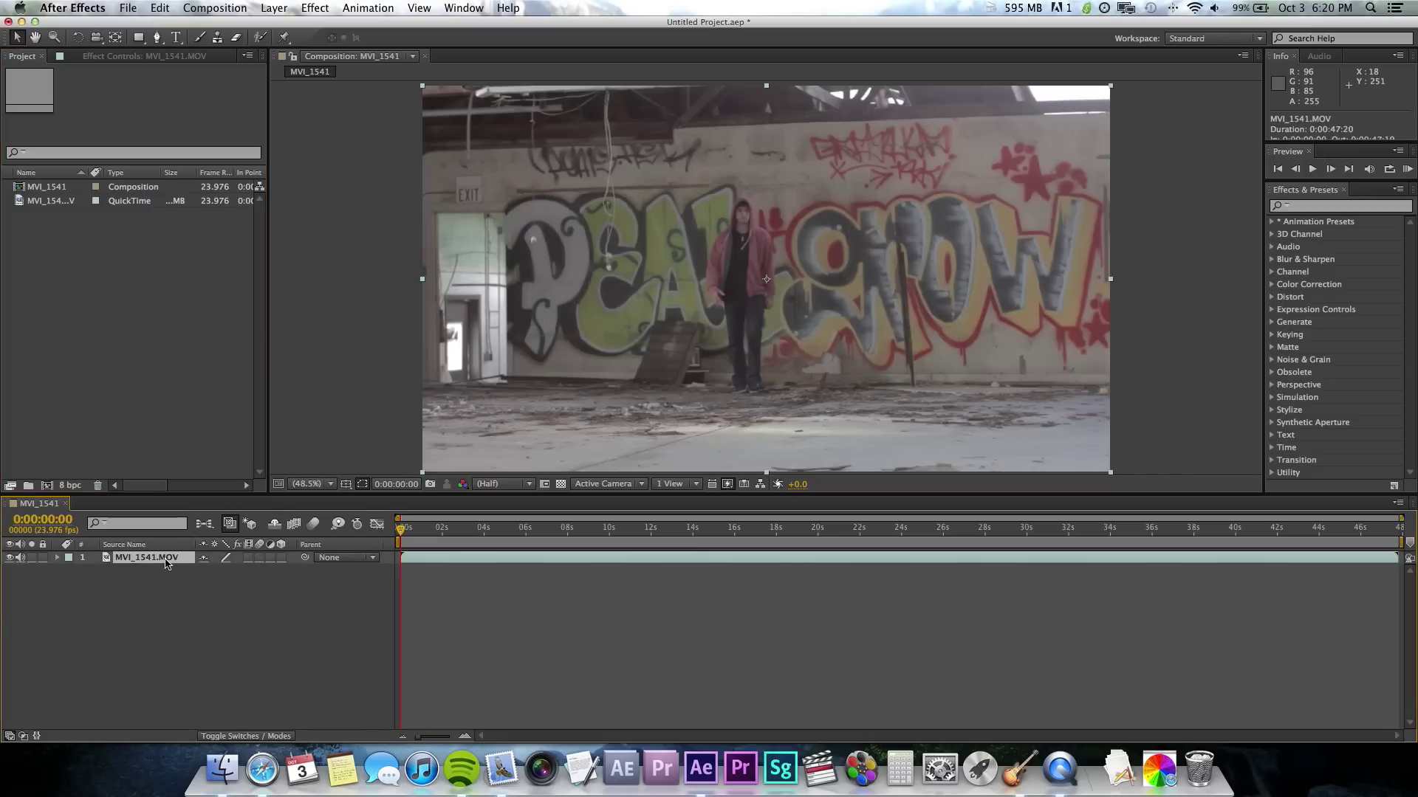
pyautogui.press('super+p')
pyautogui.click(313, 8)
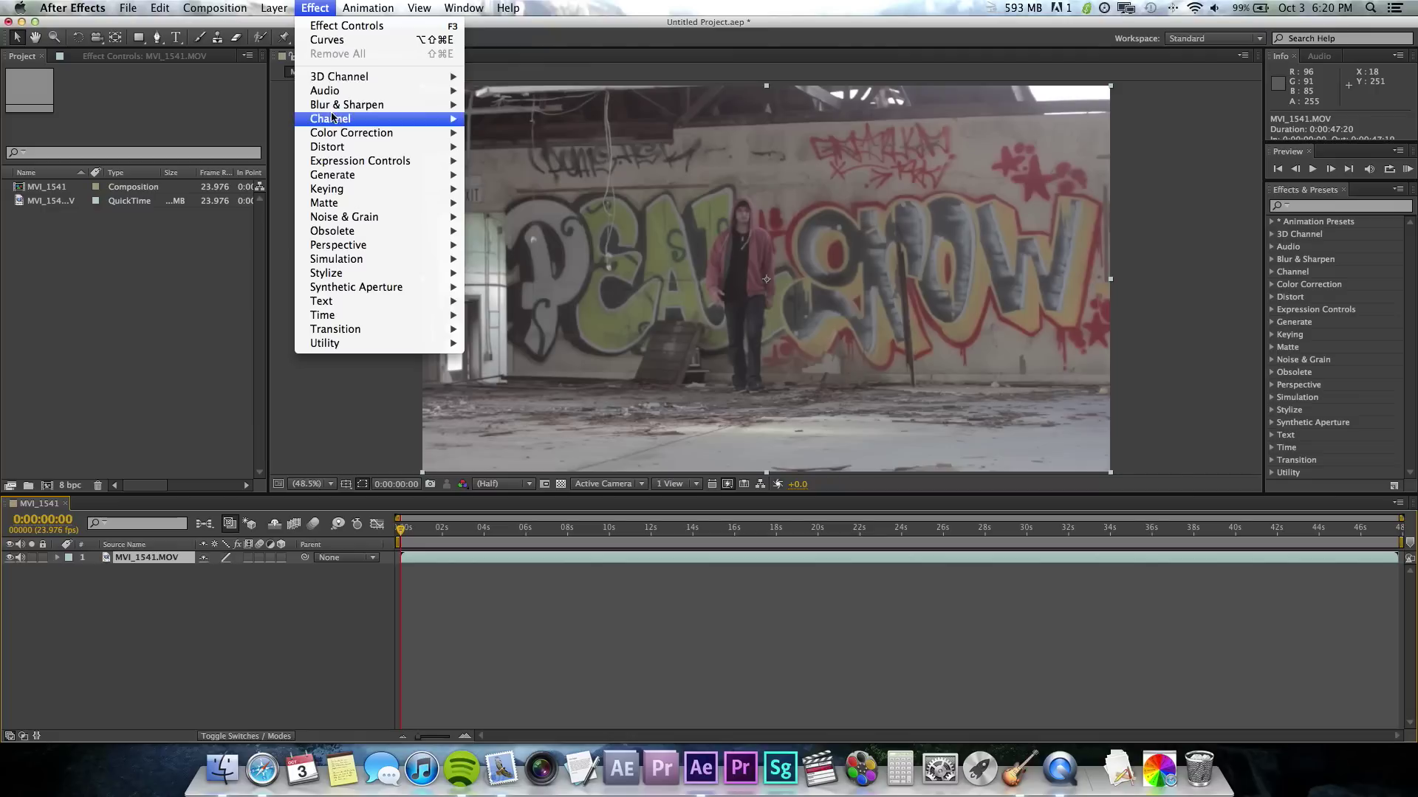
pyautogui.moveTo(338, 135)
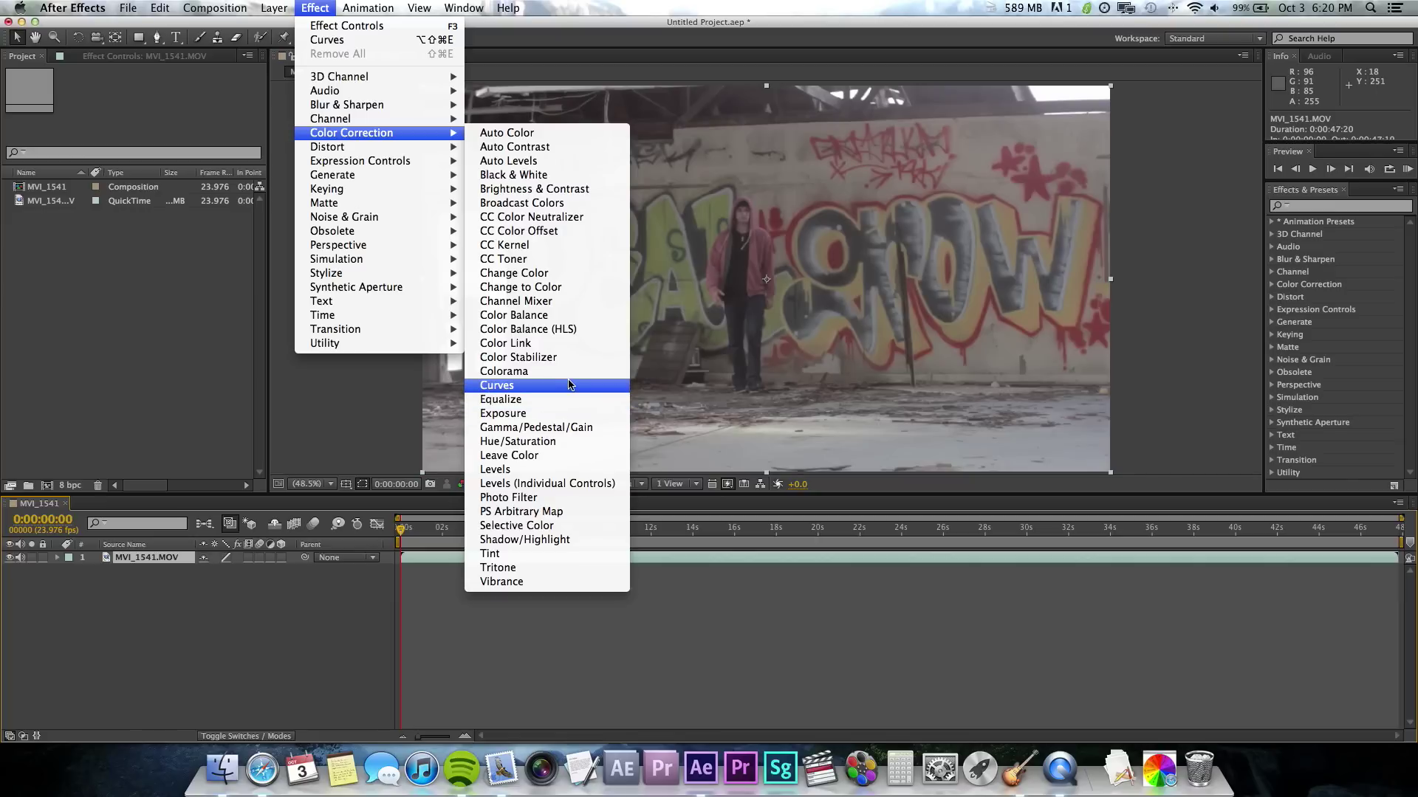
pyautogui.click(562, 470)
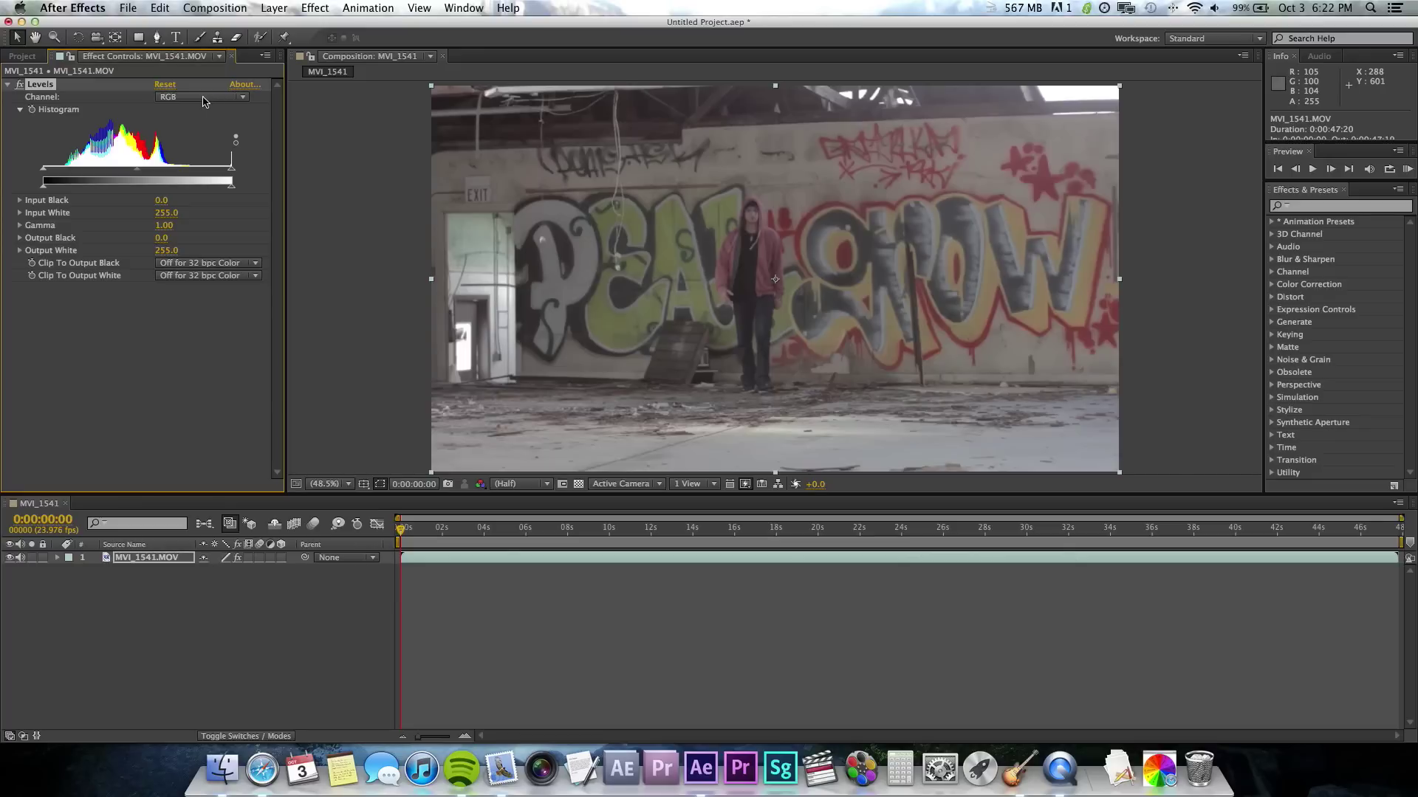
# - Set Levels Input Black to 16, Input White to 233 and Gamma to 1.09
pyautogui.click(204, 102)
pyautogui.click(199, 97)
pyautogui.click(191, 108)
pyautogui.click(190, 107)
pyautogui.moveTo(44, 172)
pyautogui.mouseDown()
pyautogui.moveTo(71, 176)
pyautogui.moveTo(56, 174)
pyautogui.mouseUp()
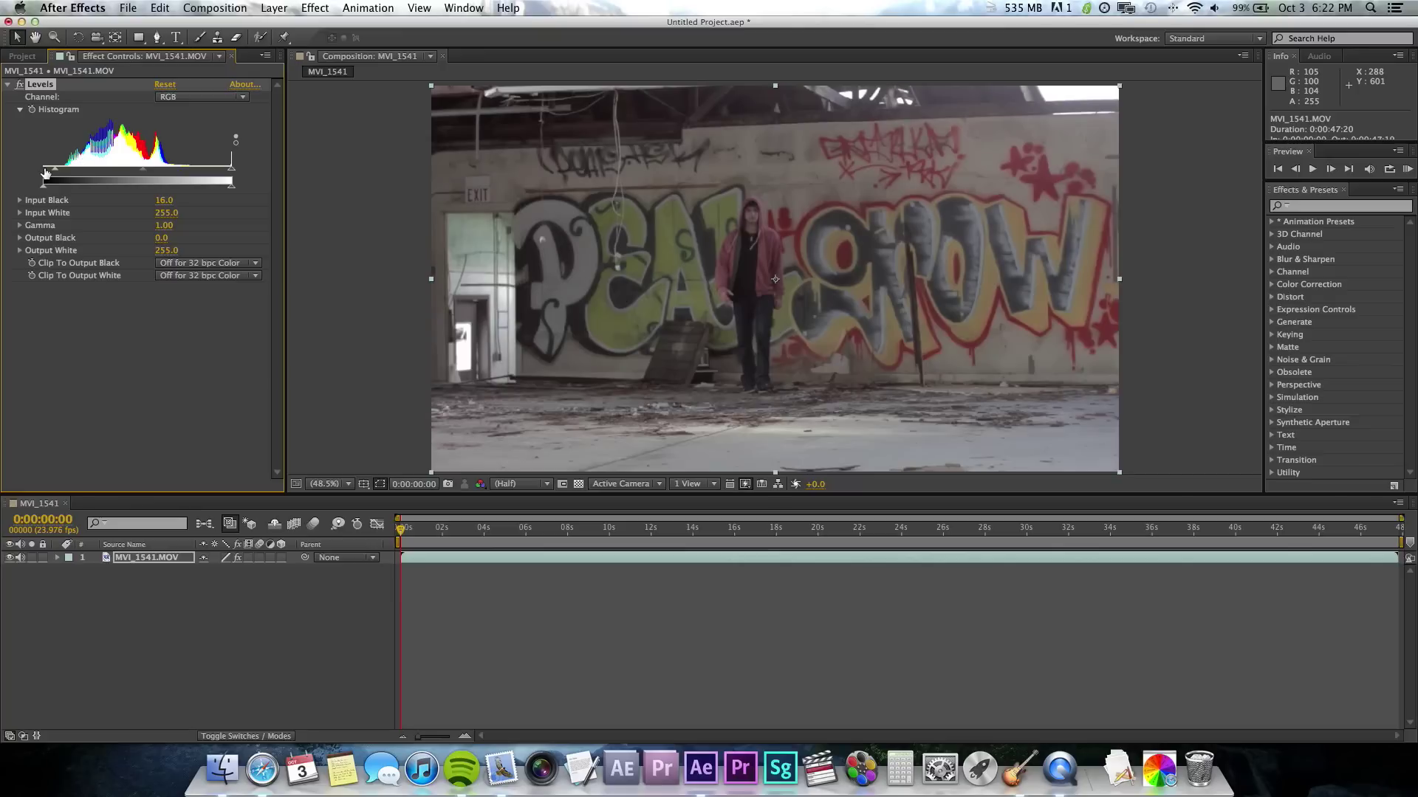
pyautogui.moveTo(230, 172)
pyautogui.mouseDown()
pyautogui.moveTo(168, 174)
pyautogui.moveTo(215, 181)
pyautogui.mouseUp()
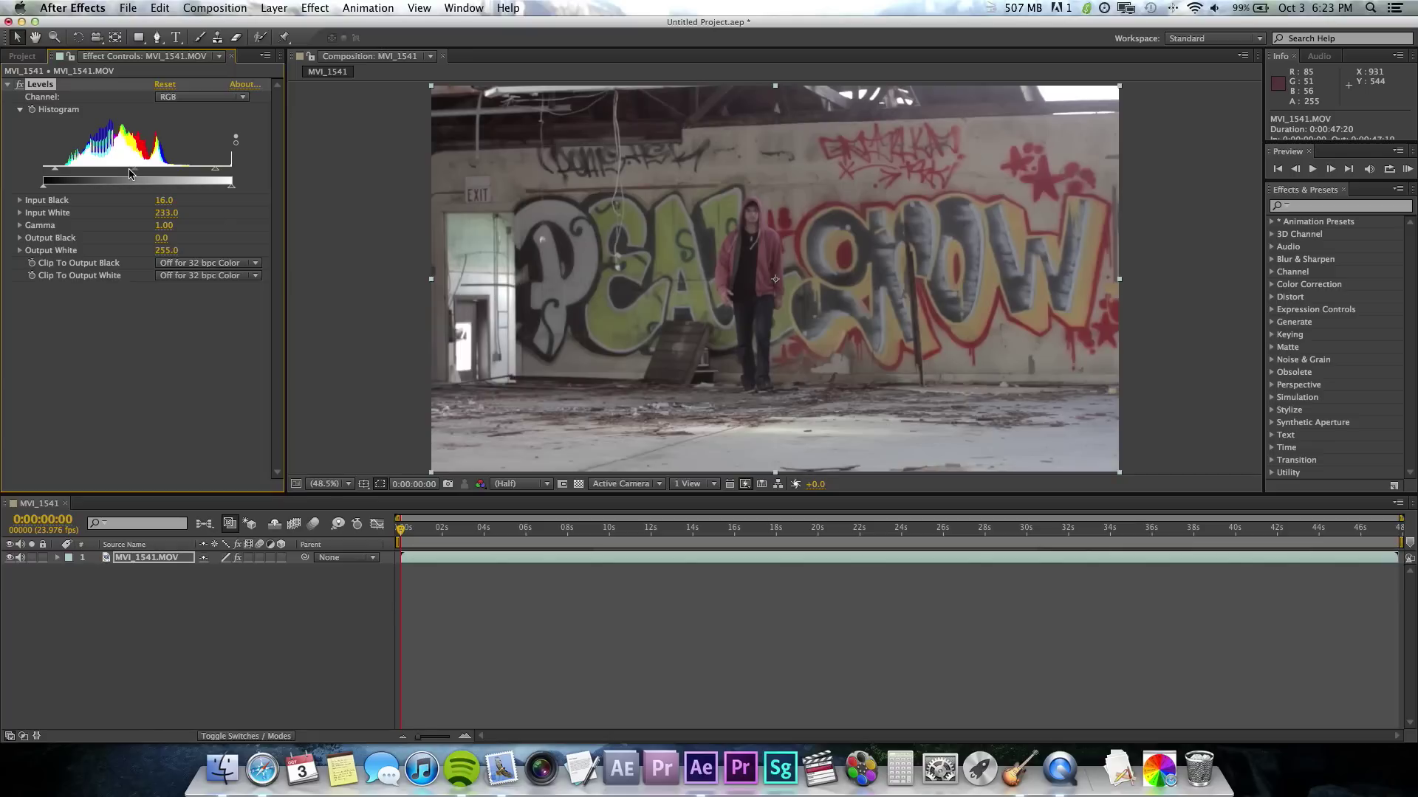
pyautogui.moveTo(125, 173); pyautogui.dragTo(131, 175)
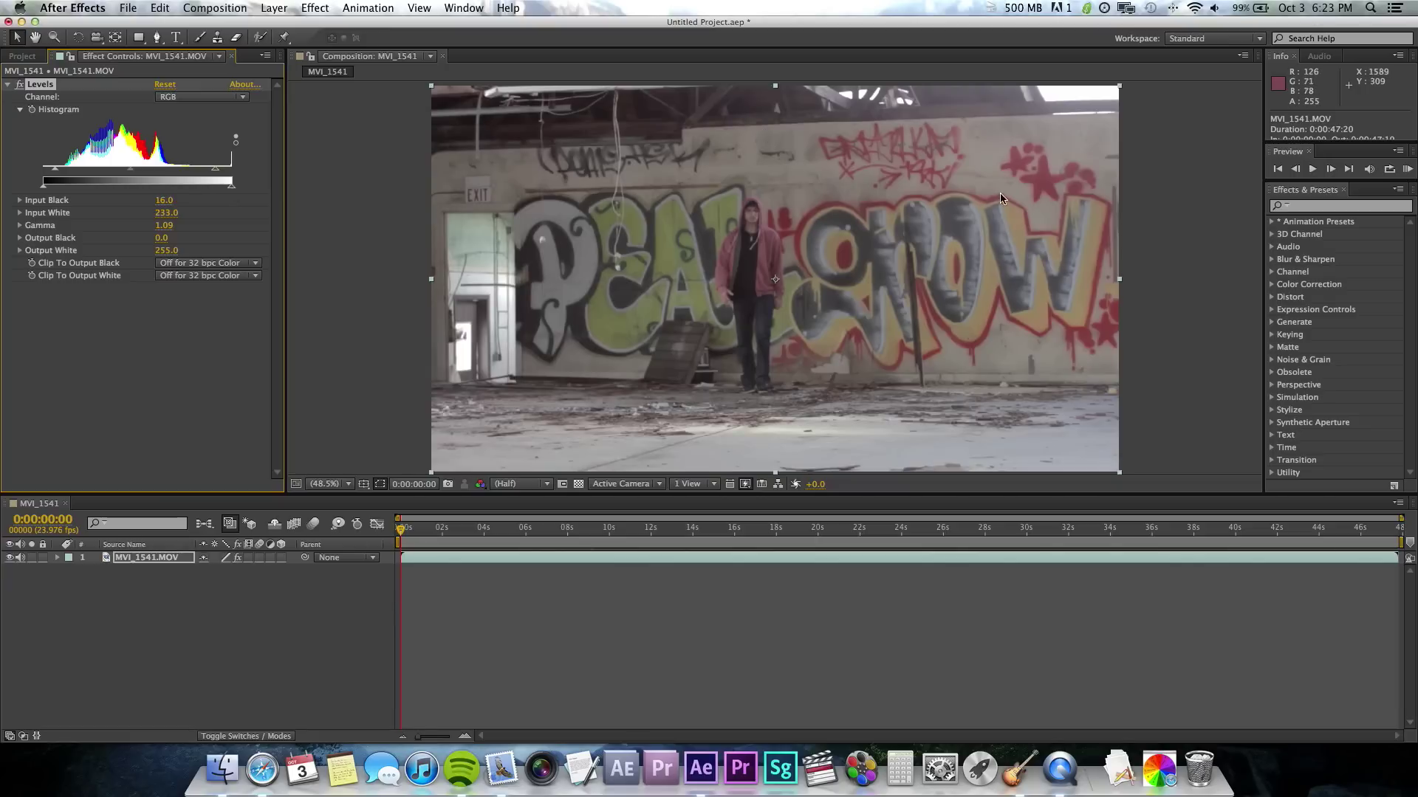
# - Try adjusting the Levels Output Black and Output White sliders
pyautogui.moveTo(231, 191)
pyautogui.mouseDown()
pyautogui.moveTo(80, 190)
pyautogui.moveTo(233, 192)
pyautogui.mouseUp()
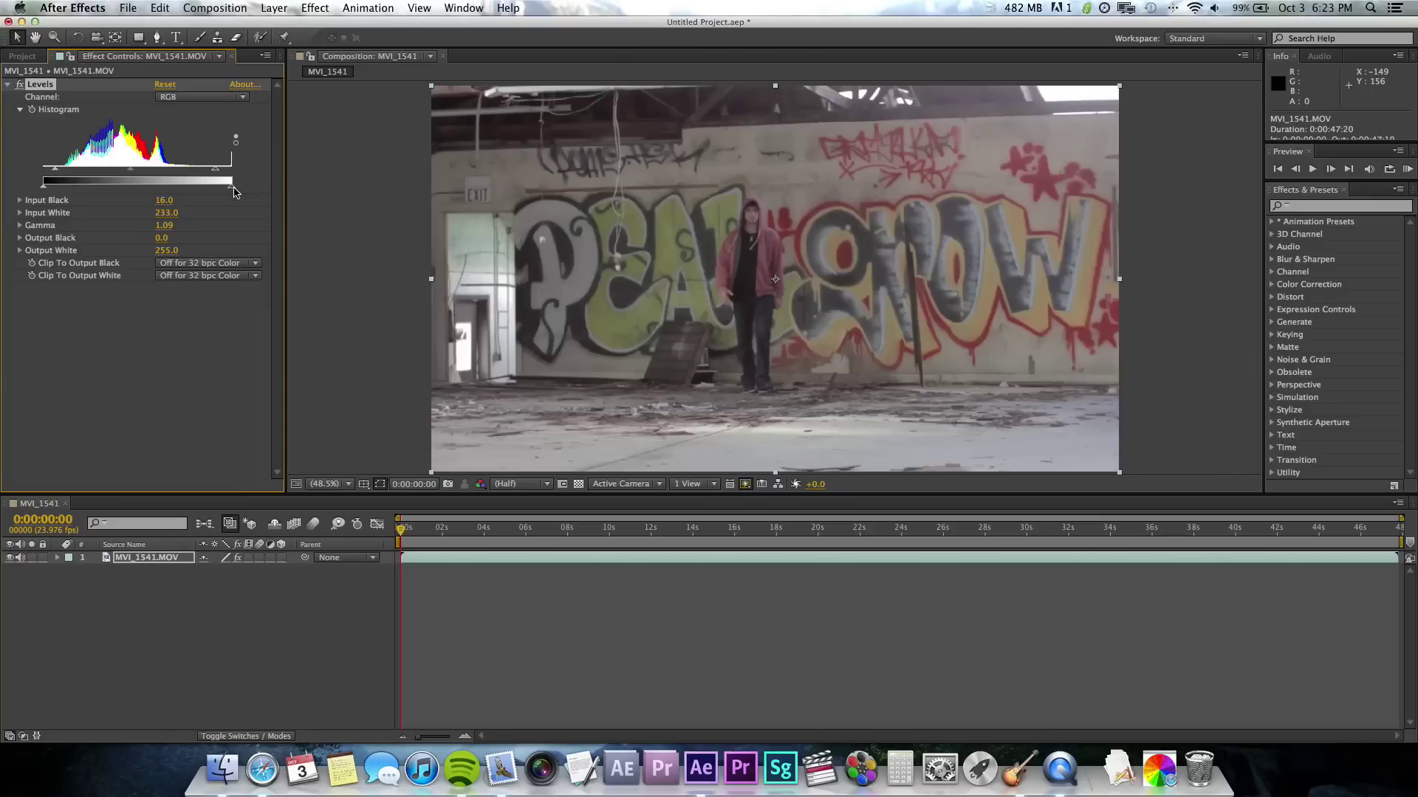
pyautogui.moveTo(43, 189); pyautogui.dragTo(29, 192)
pyautogui.moveTo(216, 193); pyautogui.dragTo(268, 195)
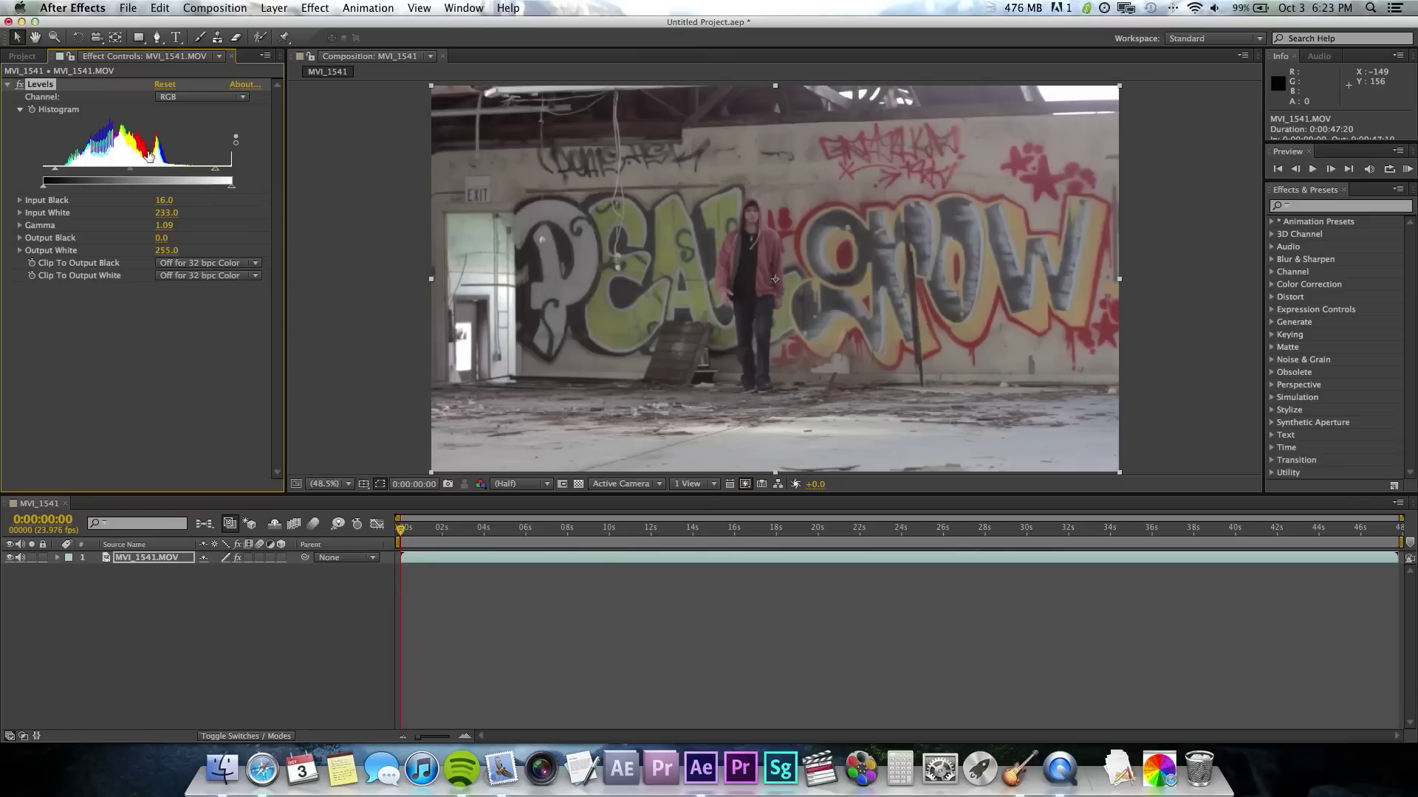
pyautogui.click(198, 98)
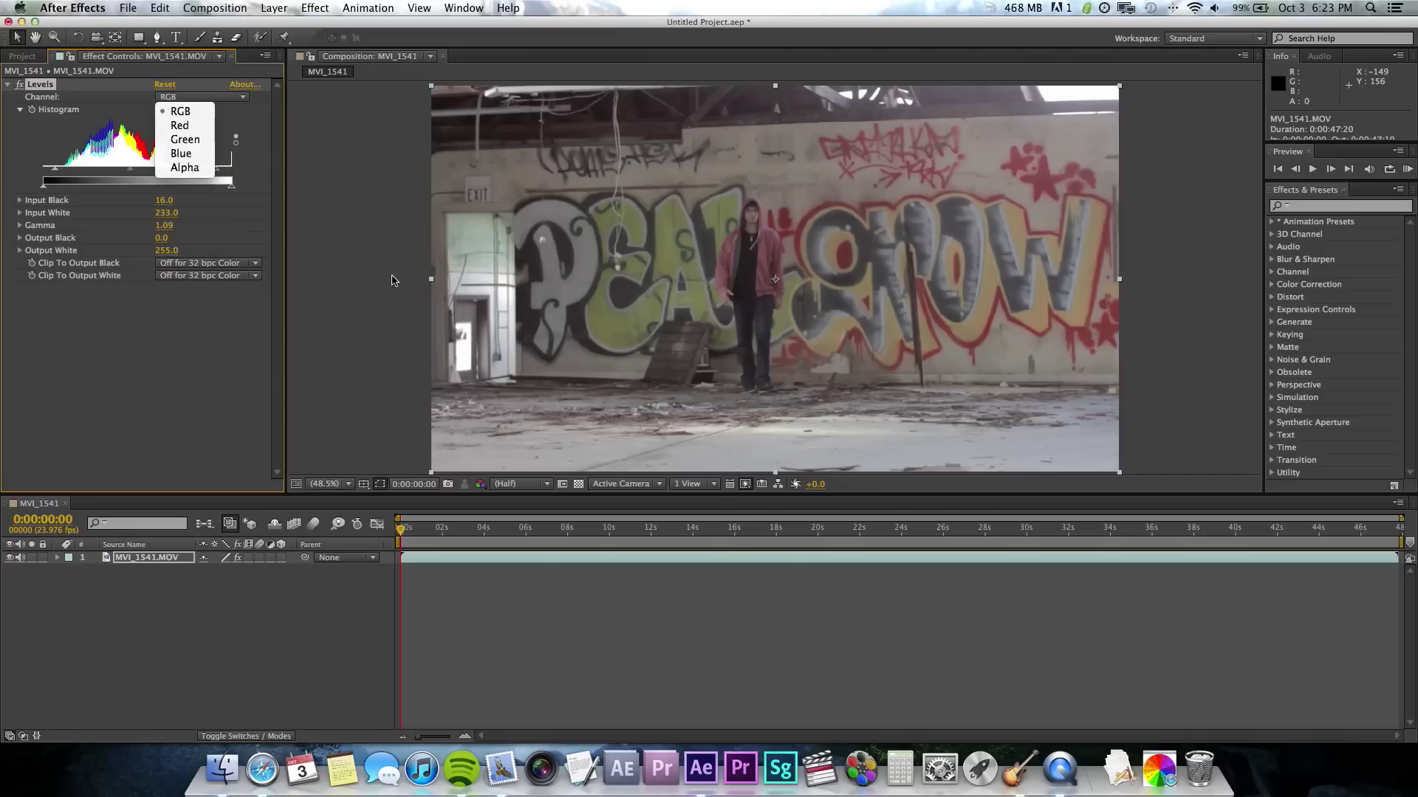
# - Restore the Safari colour wheel image window from the Dock as a reference
pyautogui.click(1161, 772)
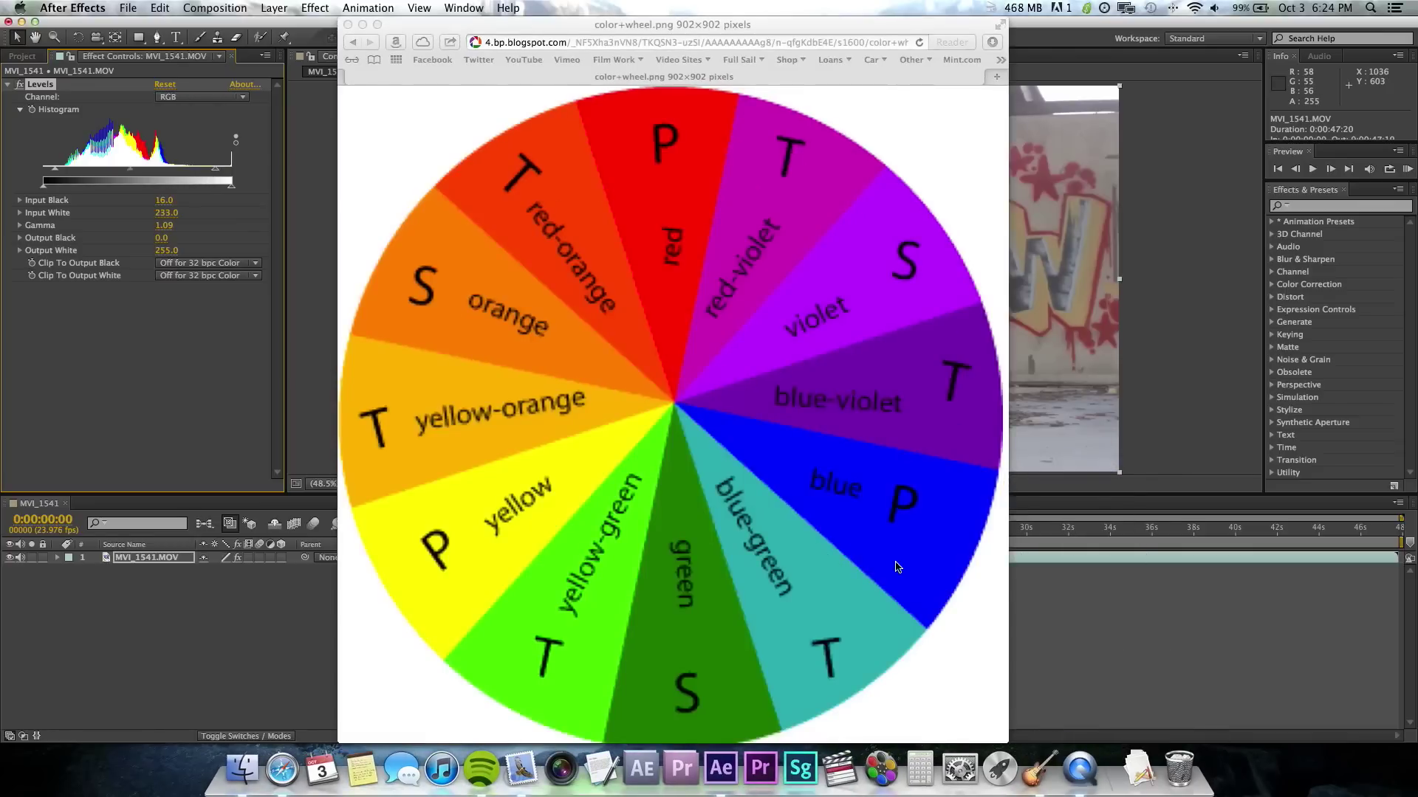
pyautogui.click(926, 686)
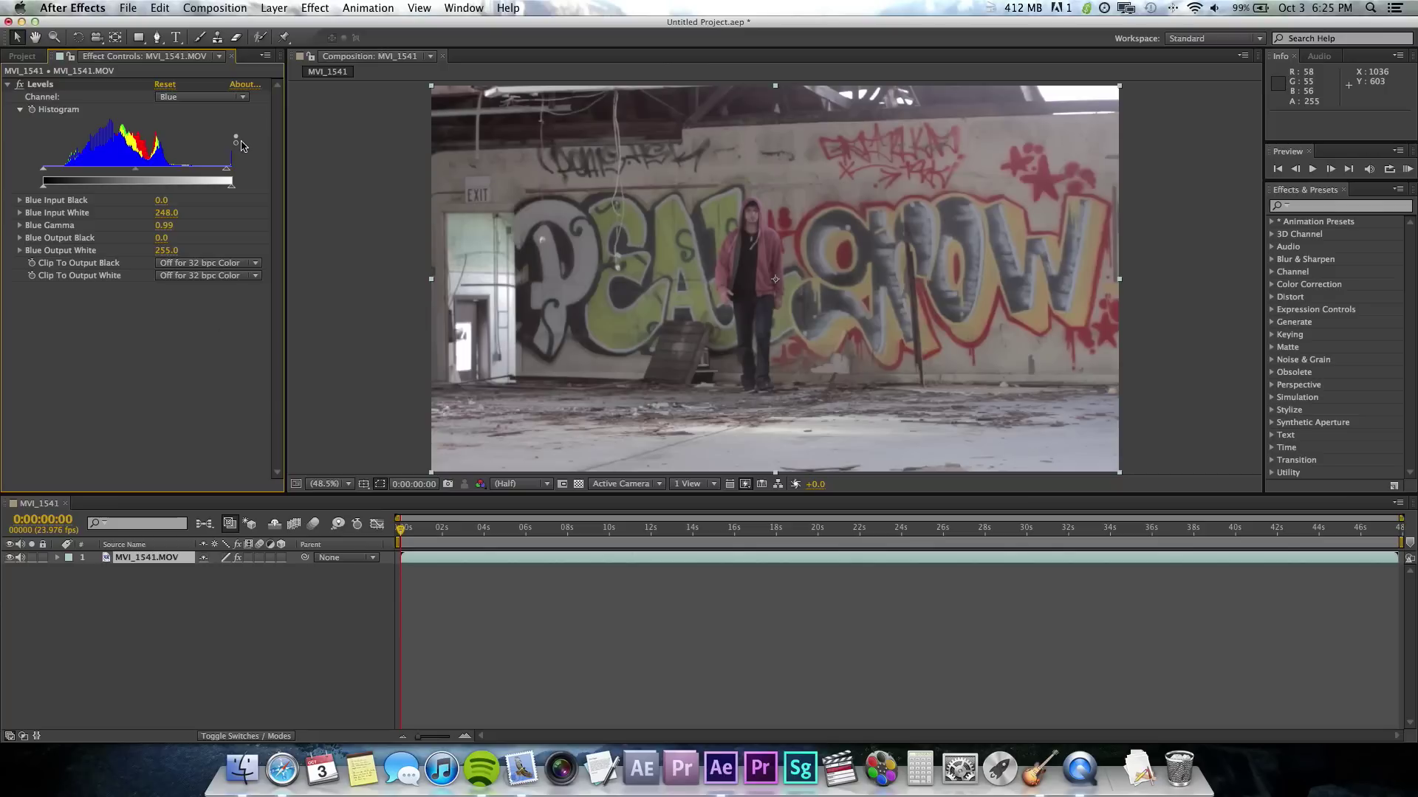
# - Add a Color Correction > Curves effect beneath Levels on MVI_1541.MOV
pyautogui.click(317, 9)
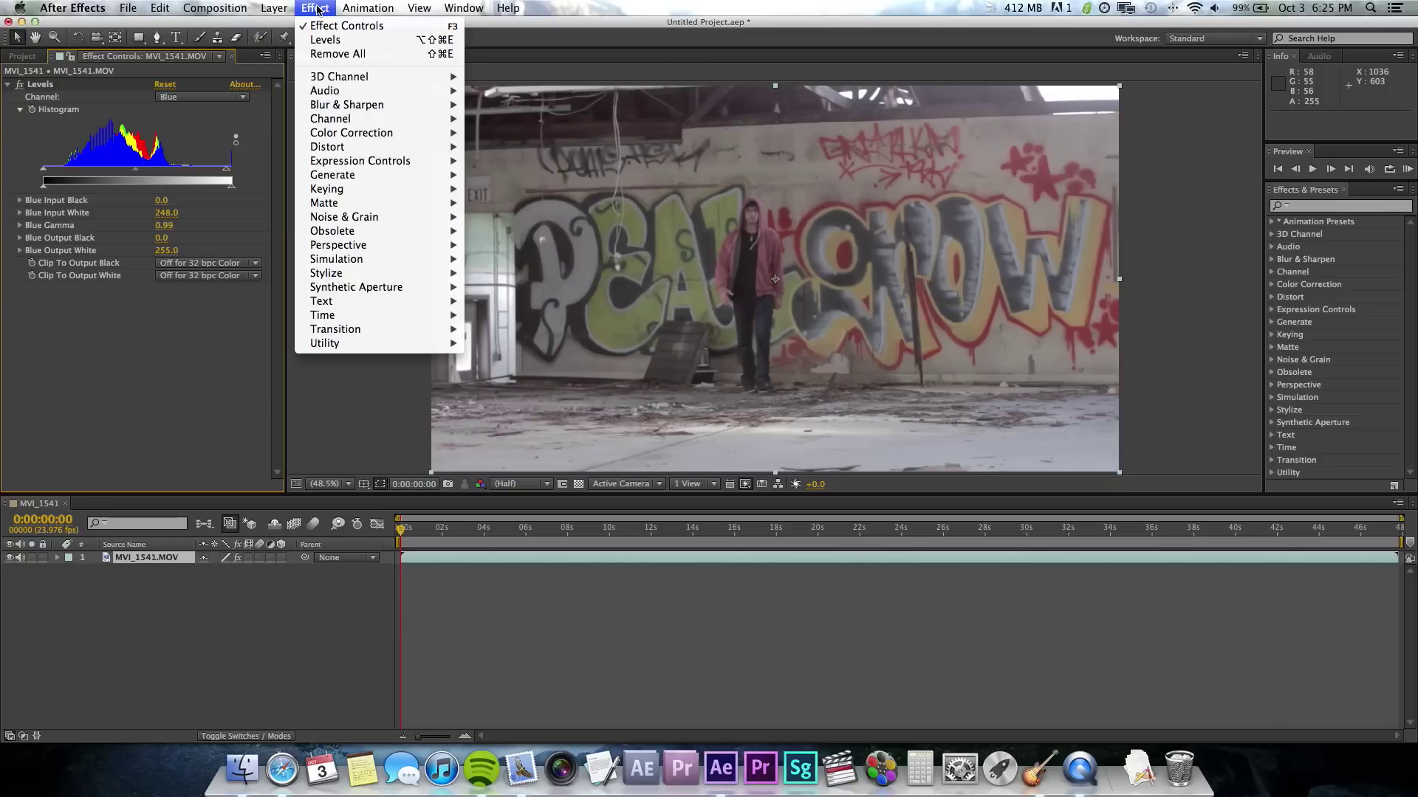
pyautogui.moveTo(393, 146)
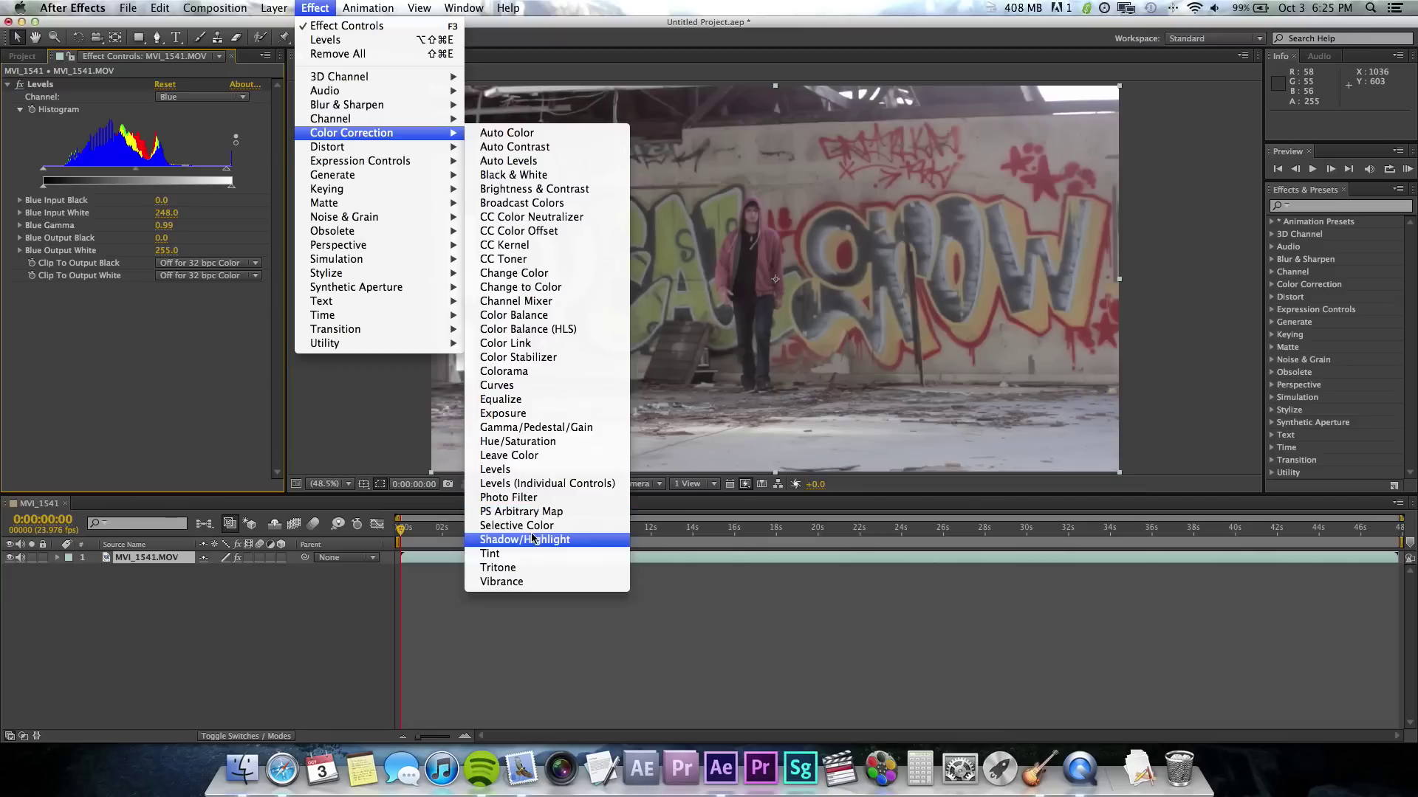
pyautogui.click(502, 386)
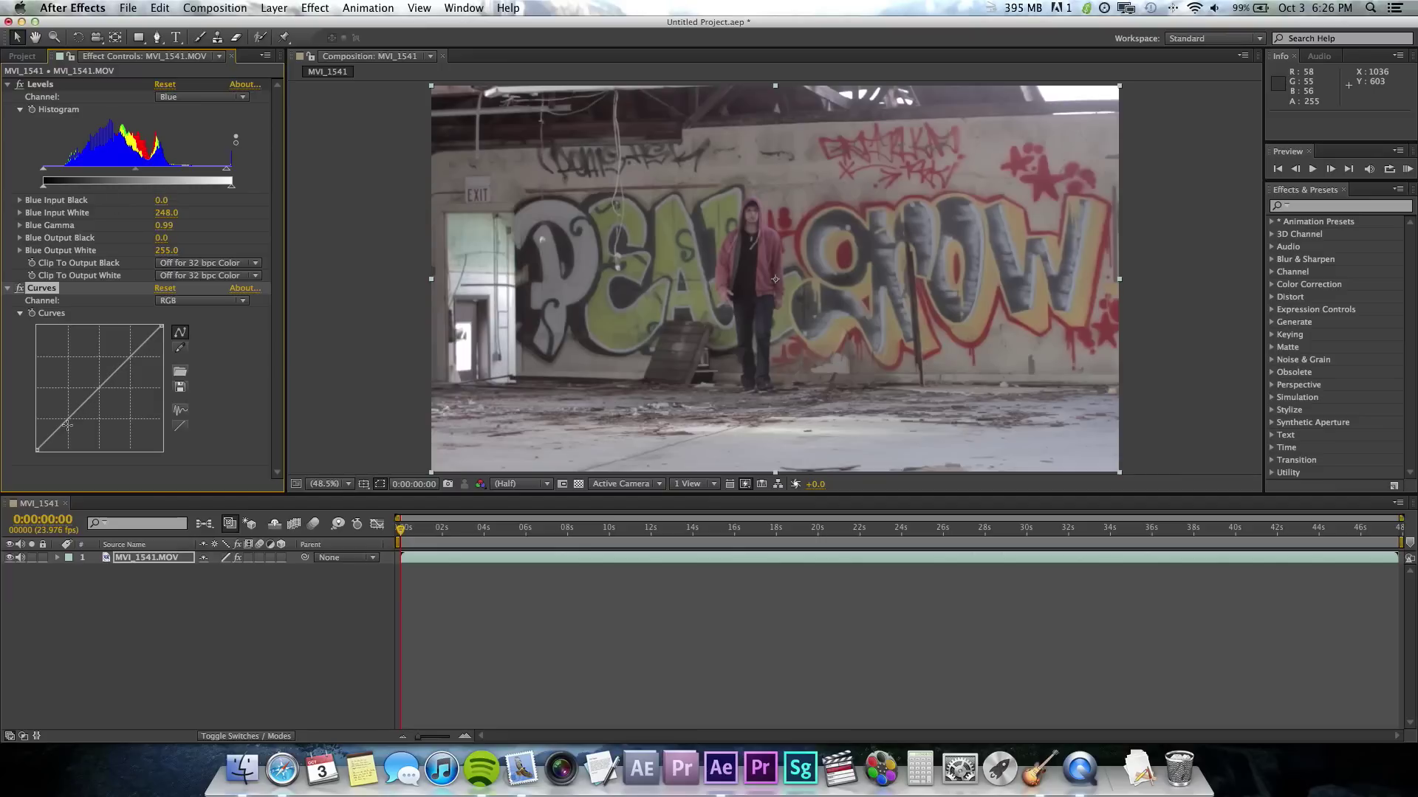
# - Undo a trial curve bend and switch the Curves channel from RGB to Blue
pyautogui.moveTo(107, 393); pyautogui.dragTo(78, 363)
pyautogui.press('super+z')
pyautogui.click(244, 304)
pyautogui.click(244, 305)
pyautogui.click(212, 306)
pyautogui.click(206, 316)
pyautogui.click(214, 305)
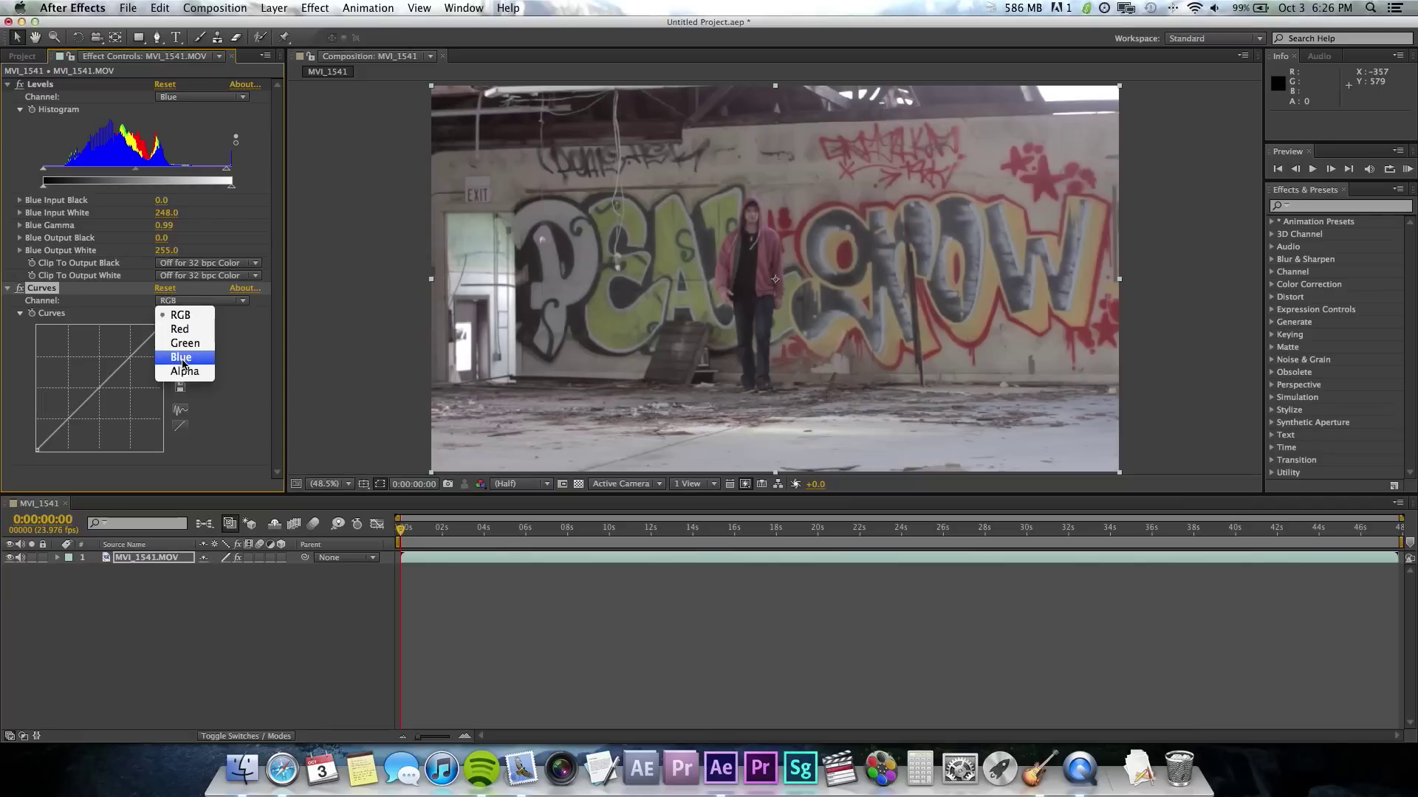
pyautogui.click(183, 364)
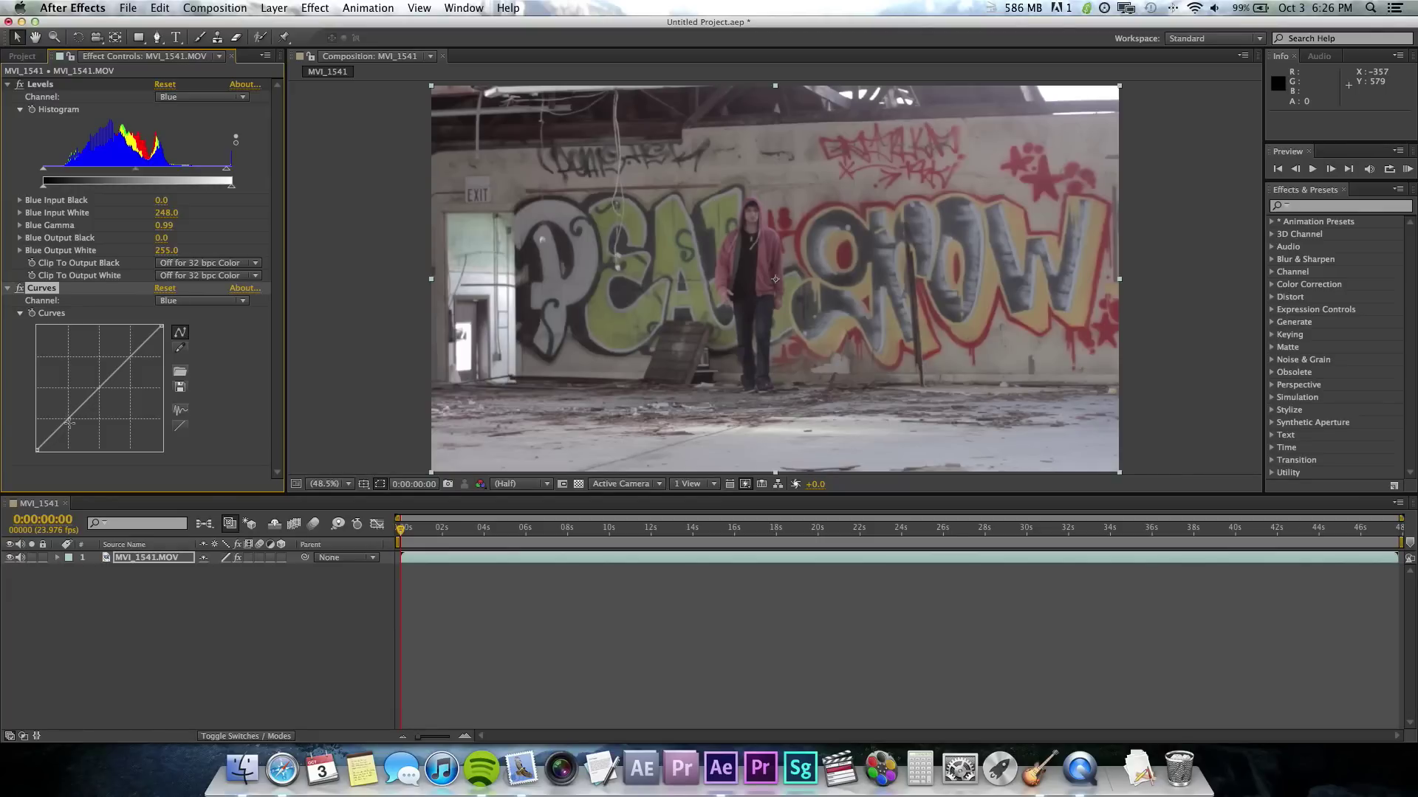
# - Bend the blue curve into an S-shape, then reset it to a straight diagonal
pyautogui.moveTo(69, 418); pyautogui.dragTo(47, 433)
pyautogui.moveTo(97, 387); pyautogui.dragTo(99, 388)
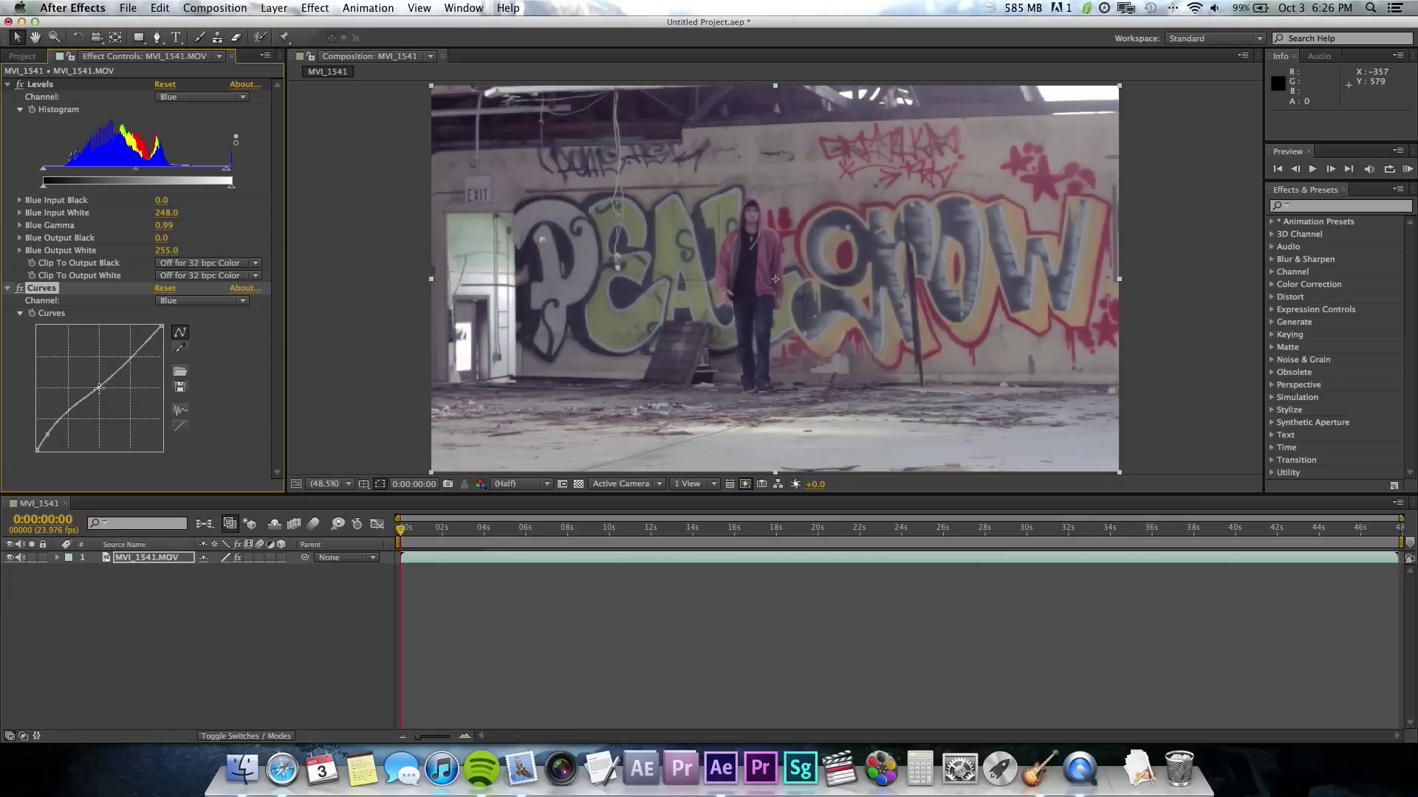
pyautogui.click(140, 348)
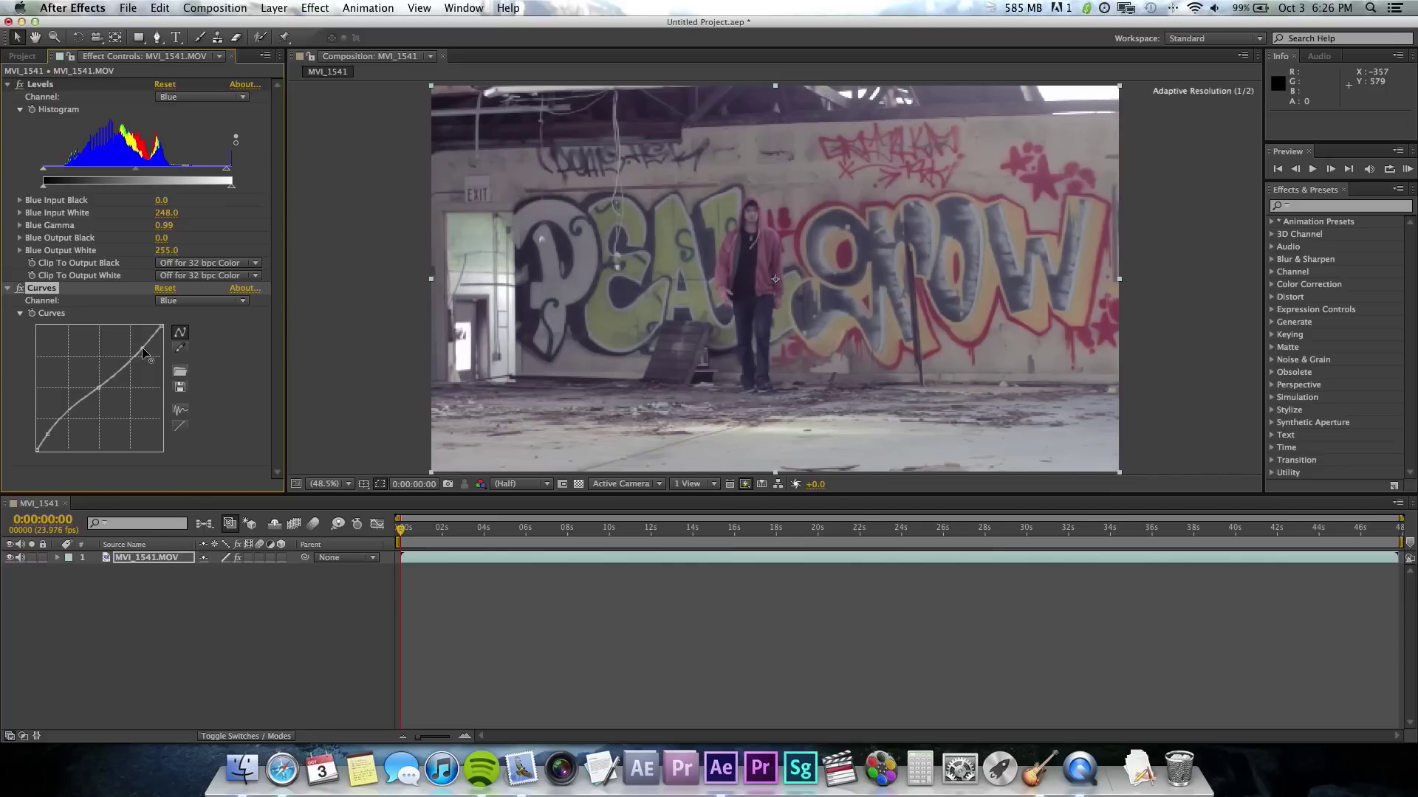
pyautogui.moveTo(143, 349); pyautogui.dragTo(147, 364)
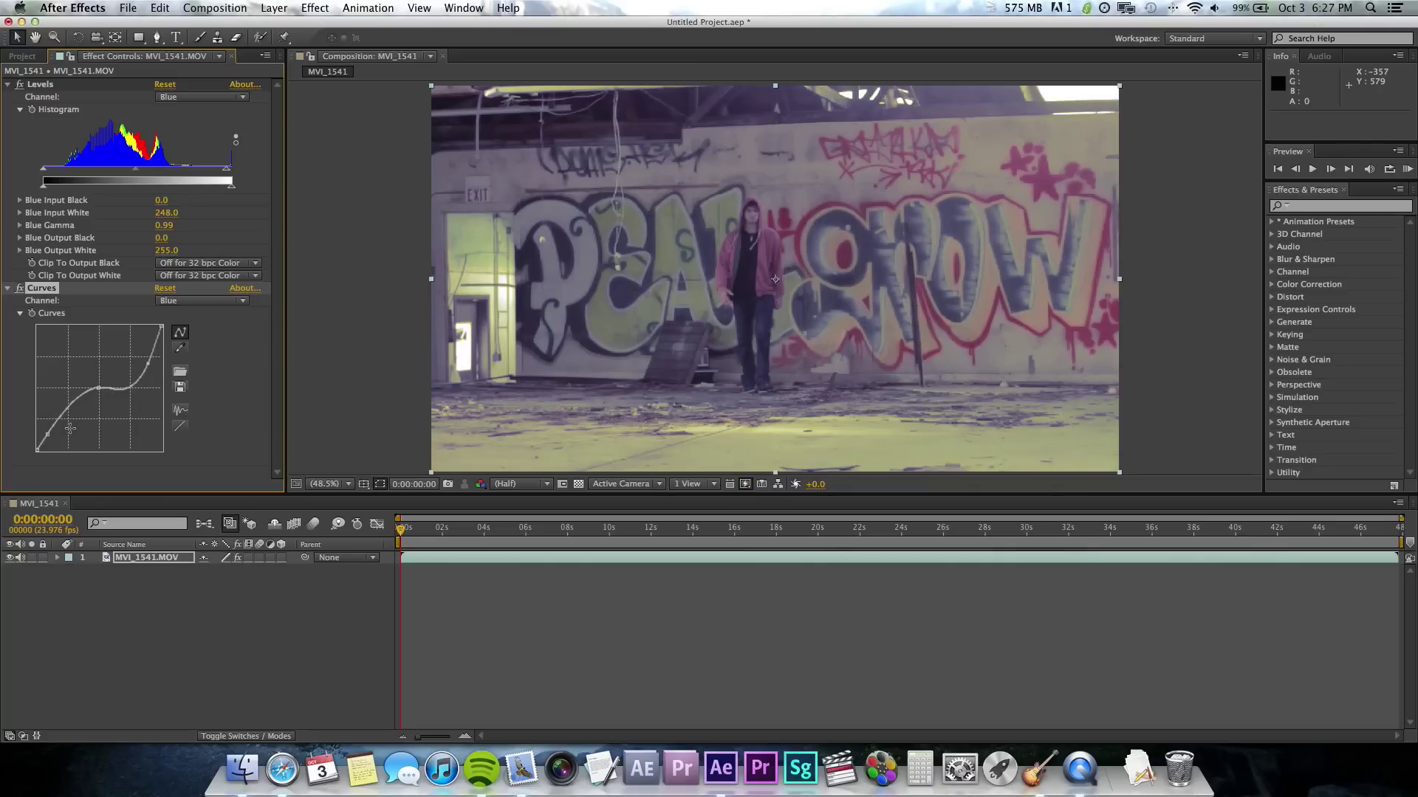
pyautogui.moveTo(50, 430); pyautogui.dragTo(96, 384)
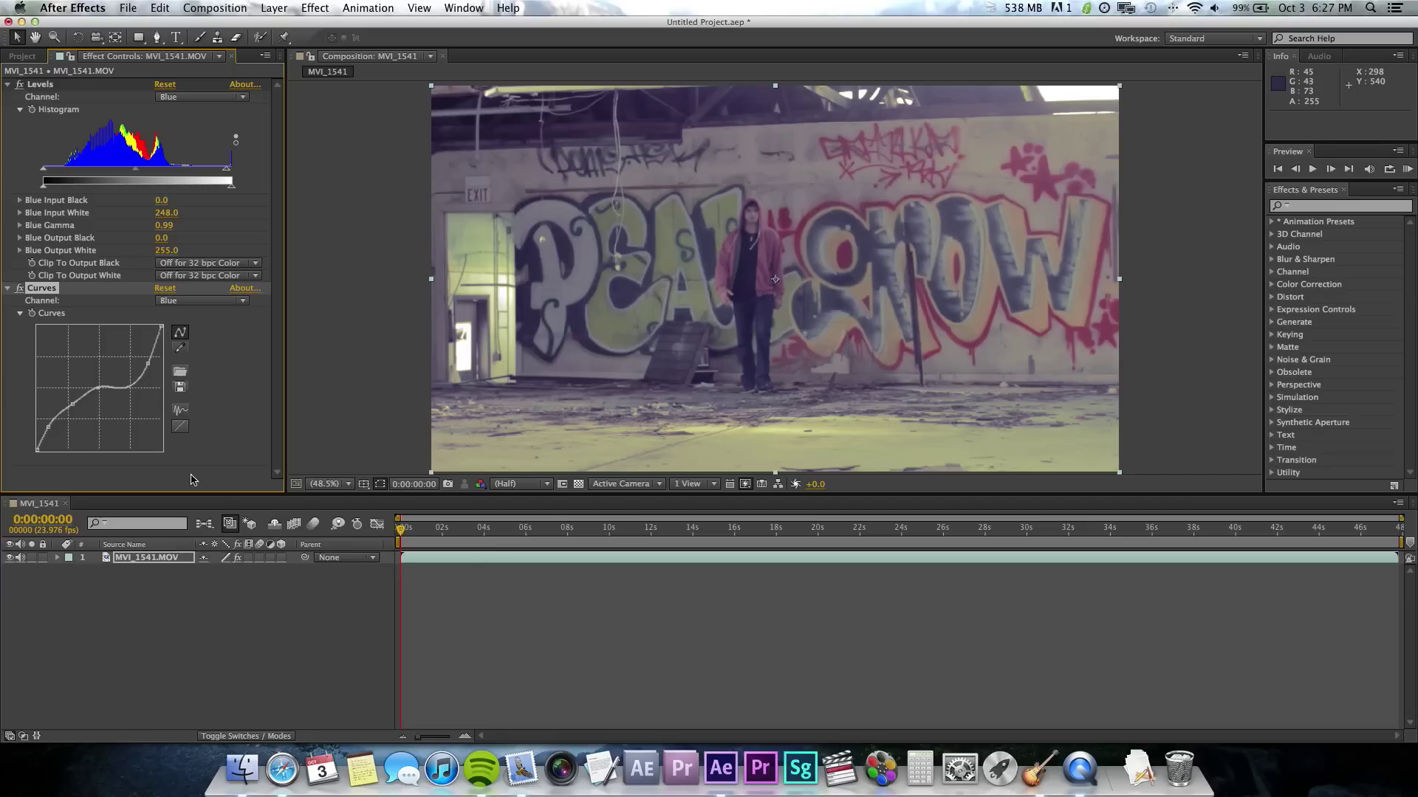
pyautogui.click(181, 428)
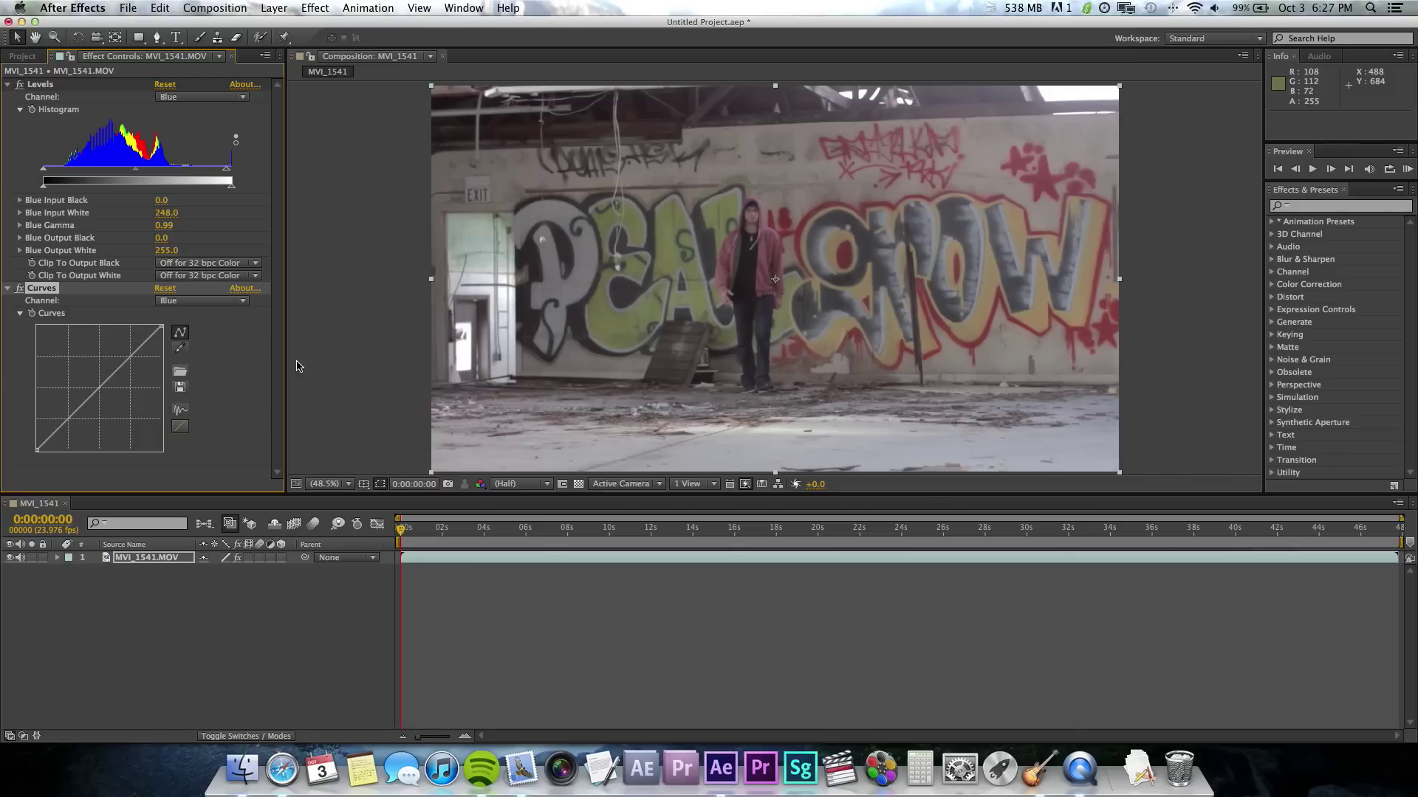
# - Collapse and delete the Curves effect, leaving only Levels on MVI_1541.MOV
pyautogui.click(8, 288)
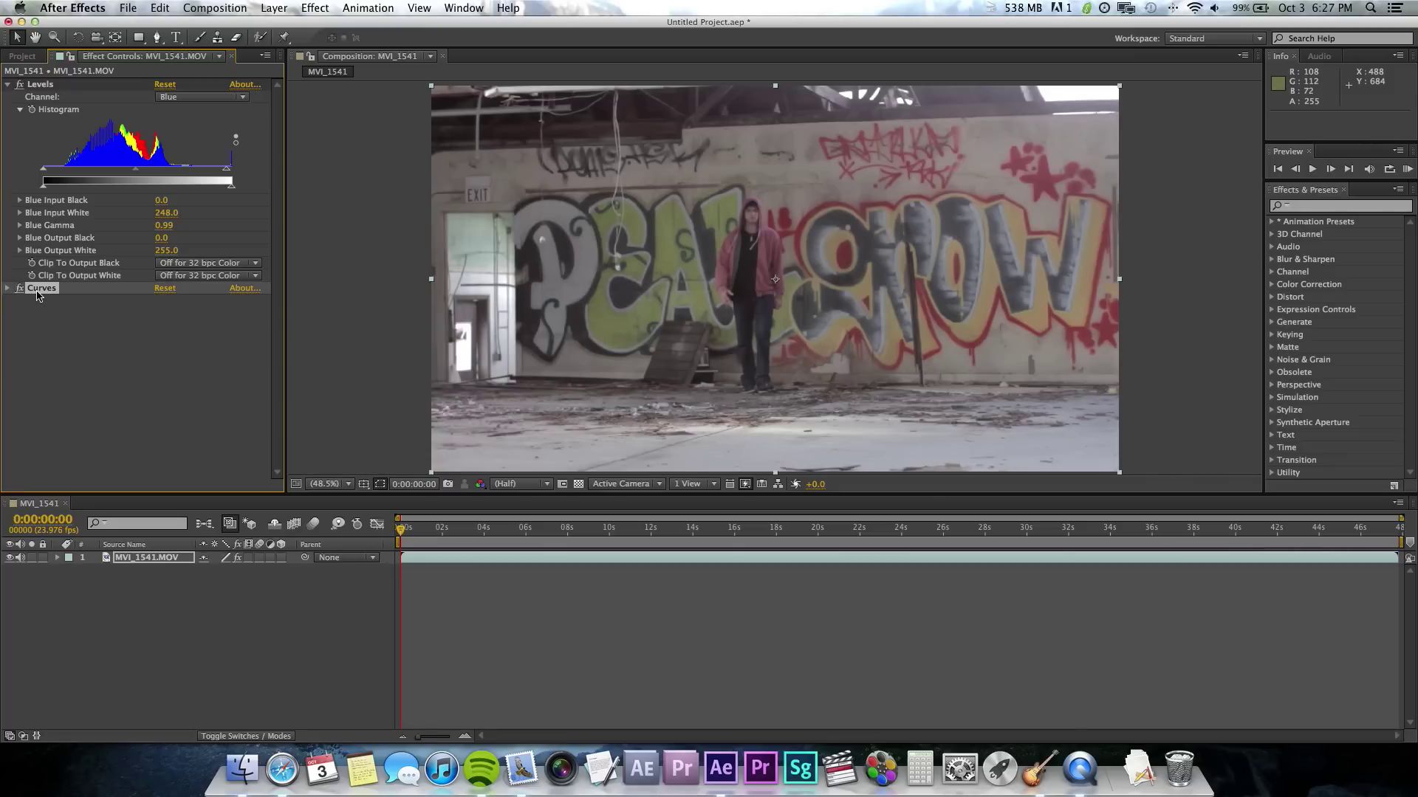
pyautogui.press('Delete')
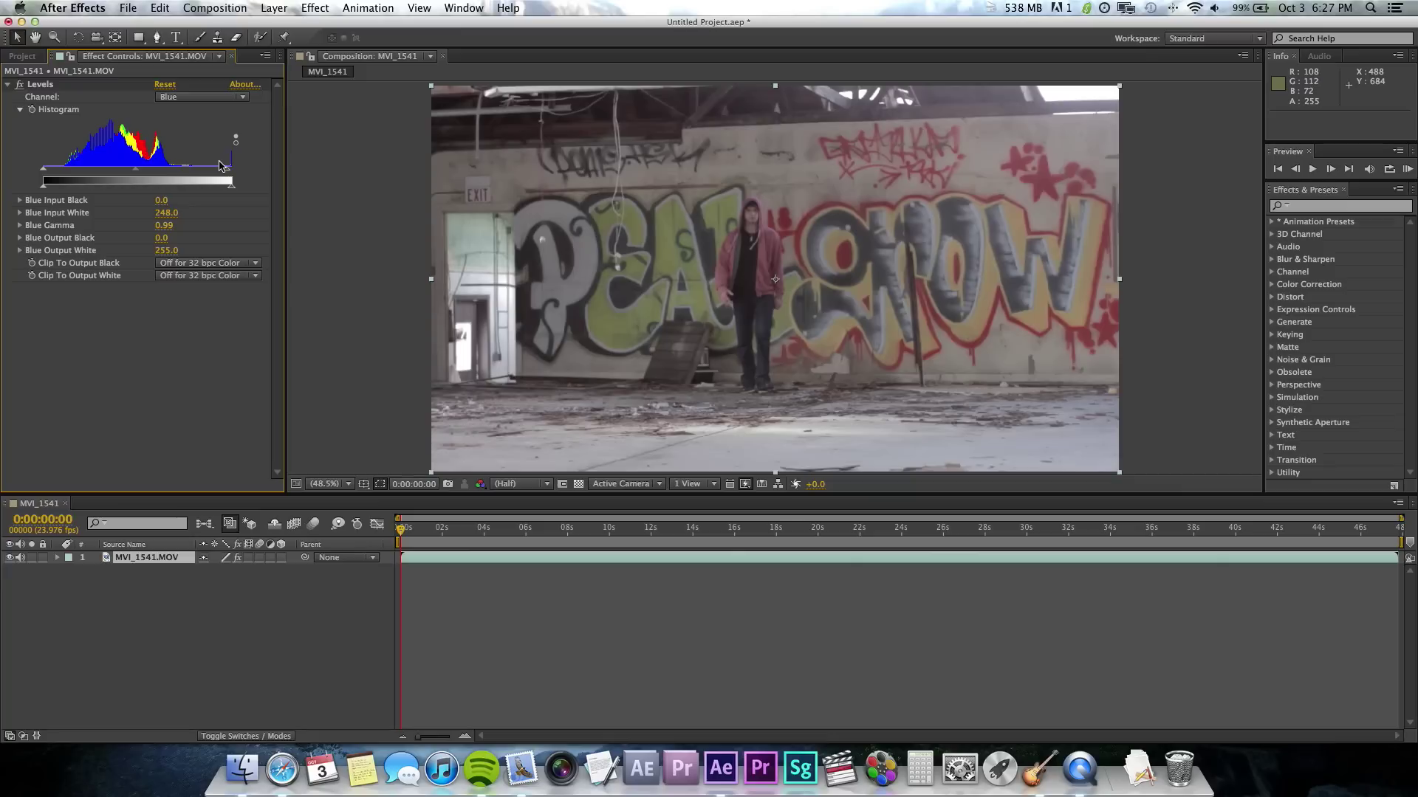
# - Switch Levels to Green and set Green Input Black to 44 and Green Gamma to 1.77
pyautogui.click(177, 98)
pyautogui.click(184, 140)
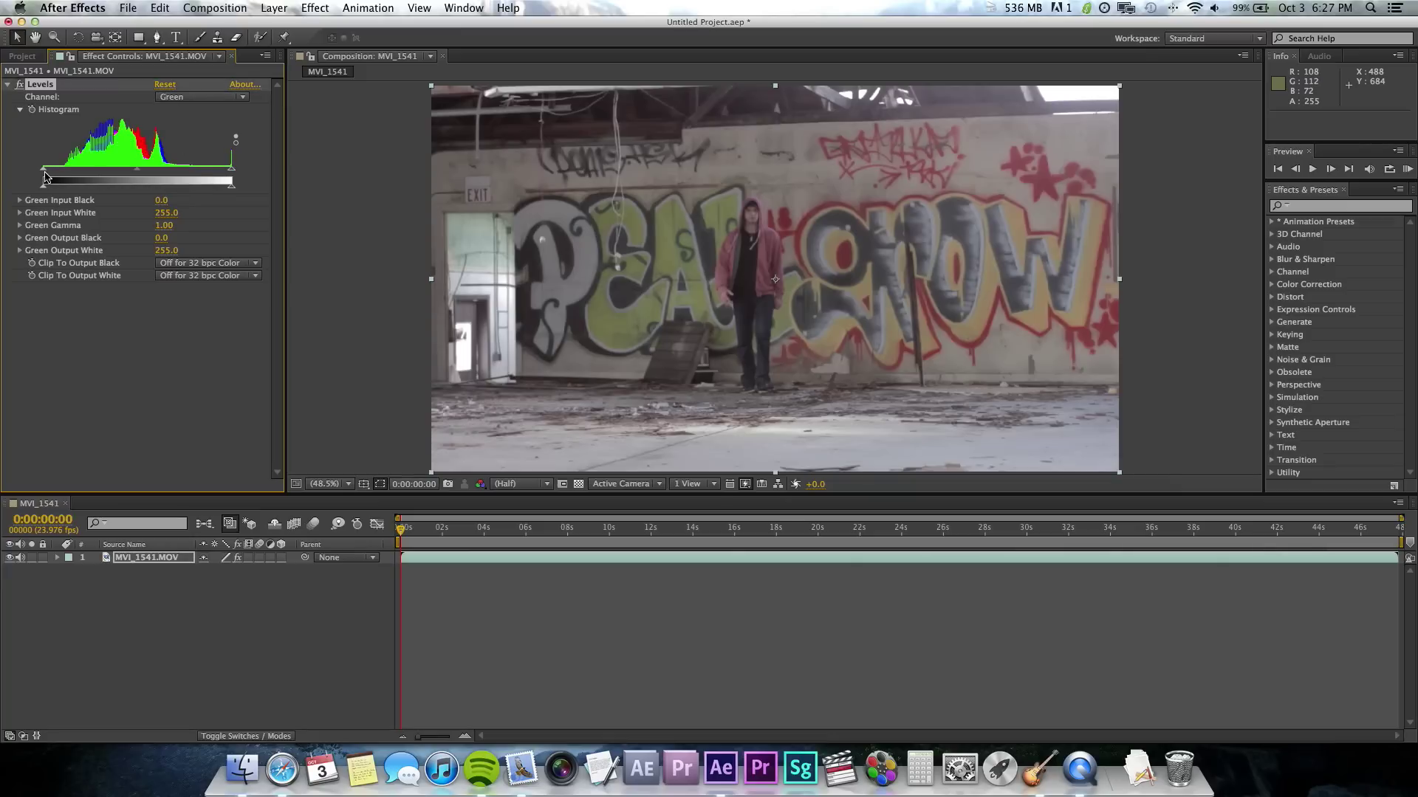
pyautogui.moveTo(45, 177); pyautogui.dragTo(52, 170)
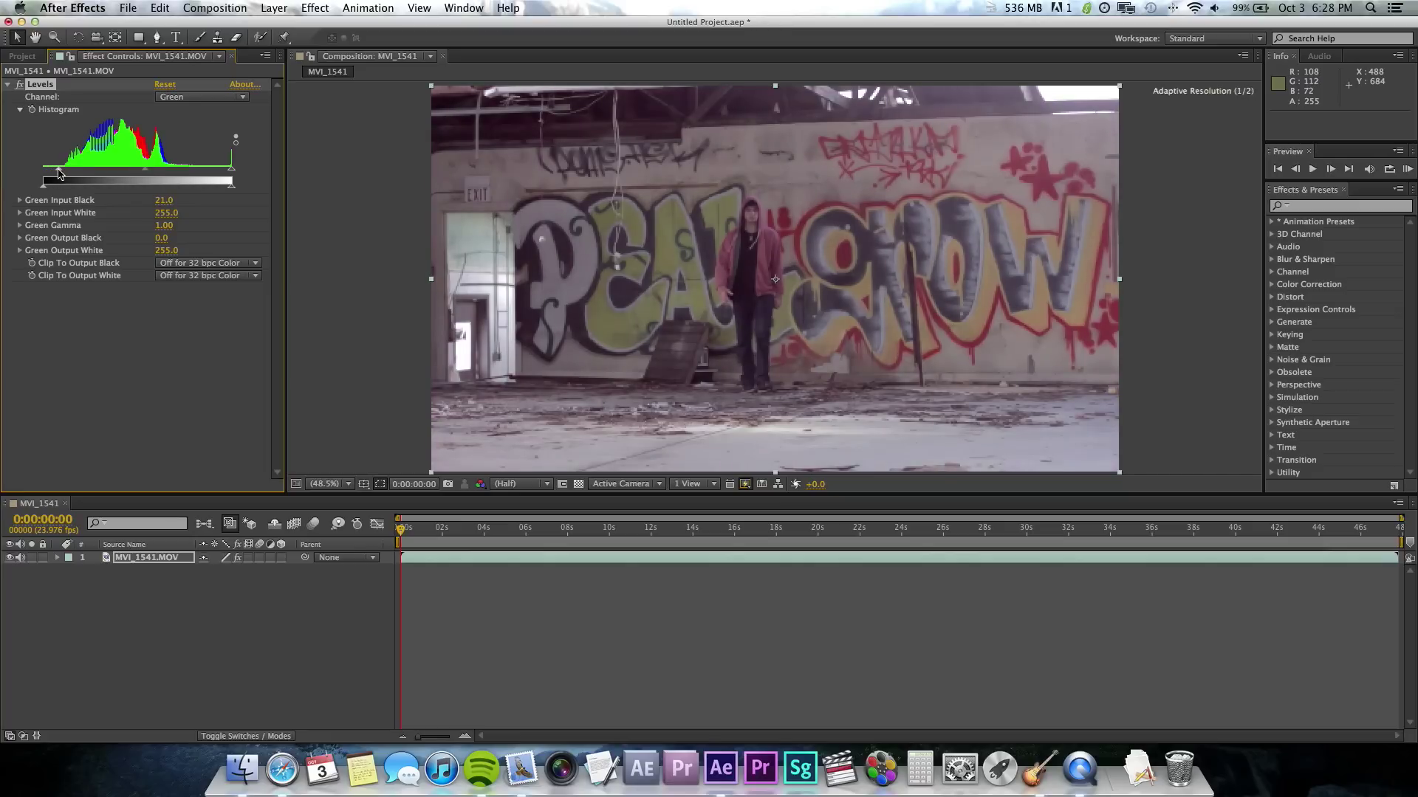
pyautogui.moveTo(59, 173); pyautogui.dragTo(49, 173)
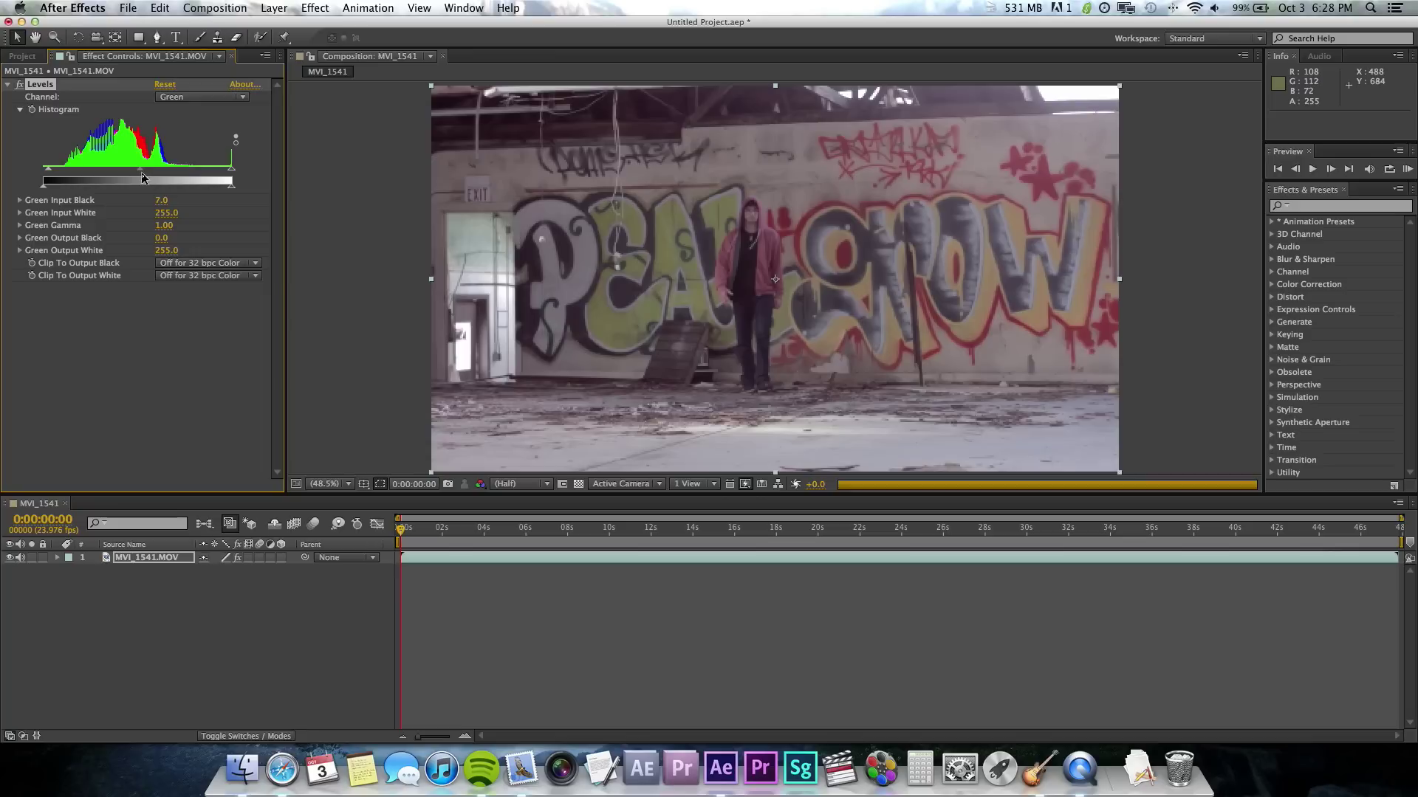
pyautogui.moveTo(137, 175); pyautogui.dragTo(127, 175)
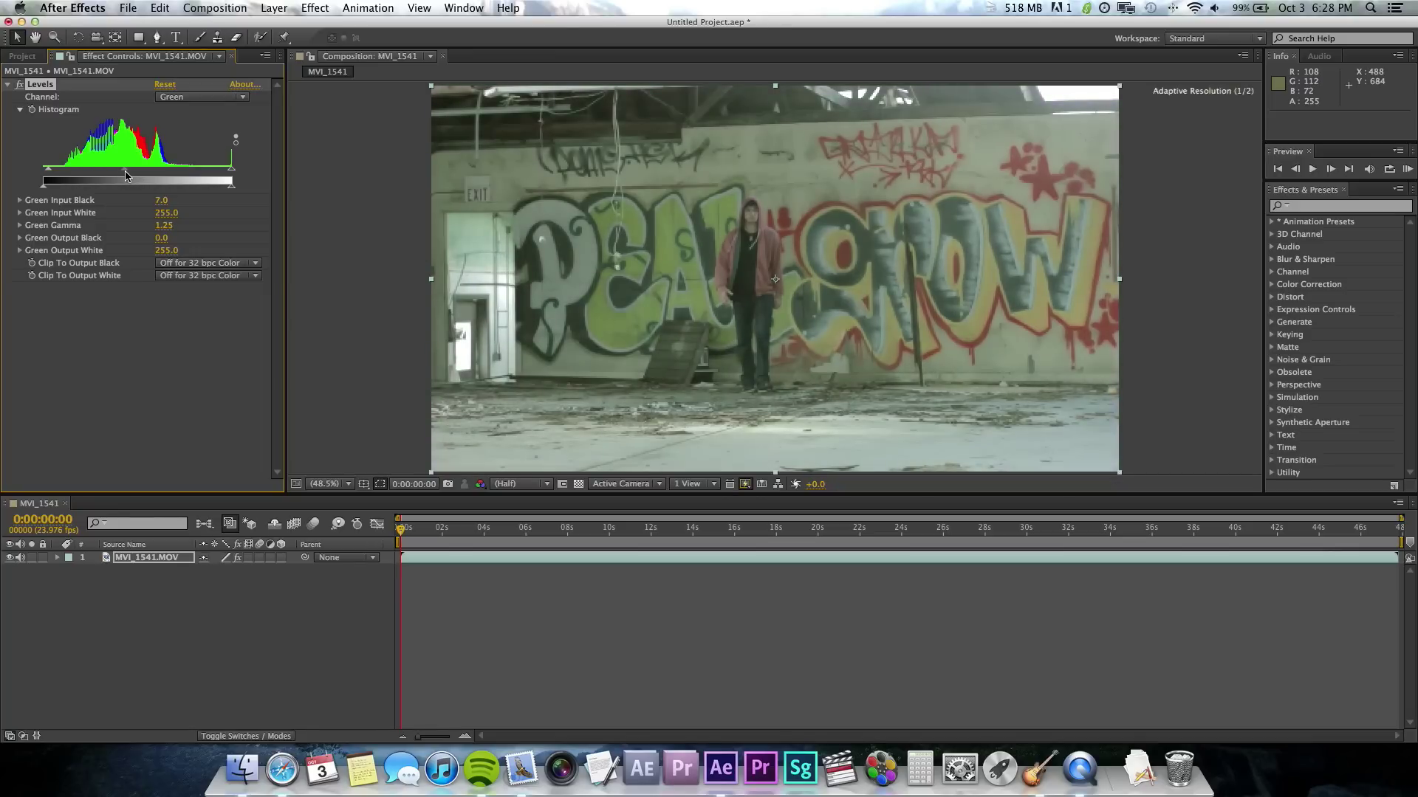
pyautogui.moveTo(231, 171); pyautogui.dragTo(259, 182)
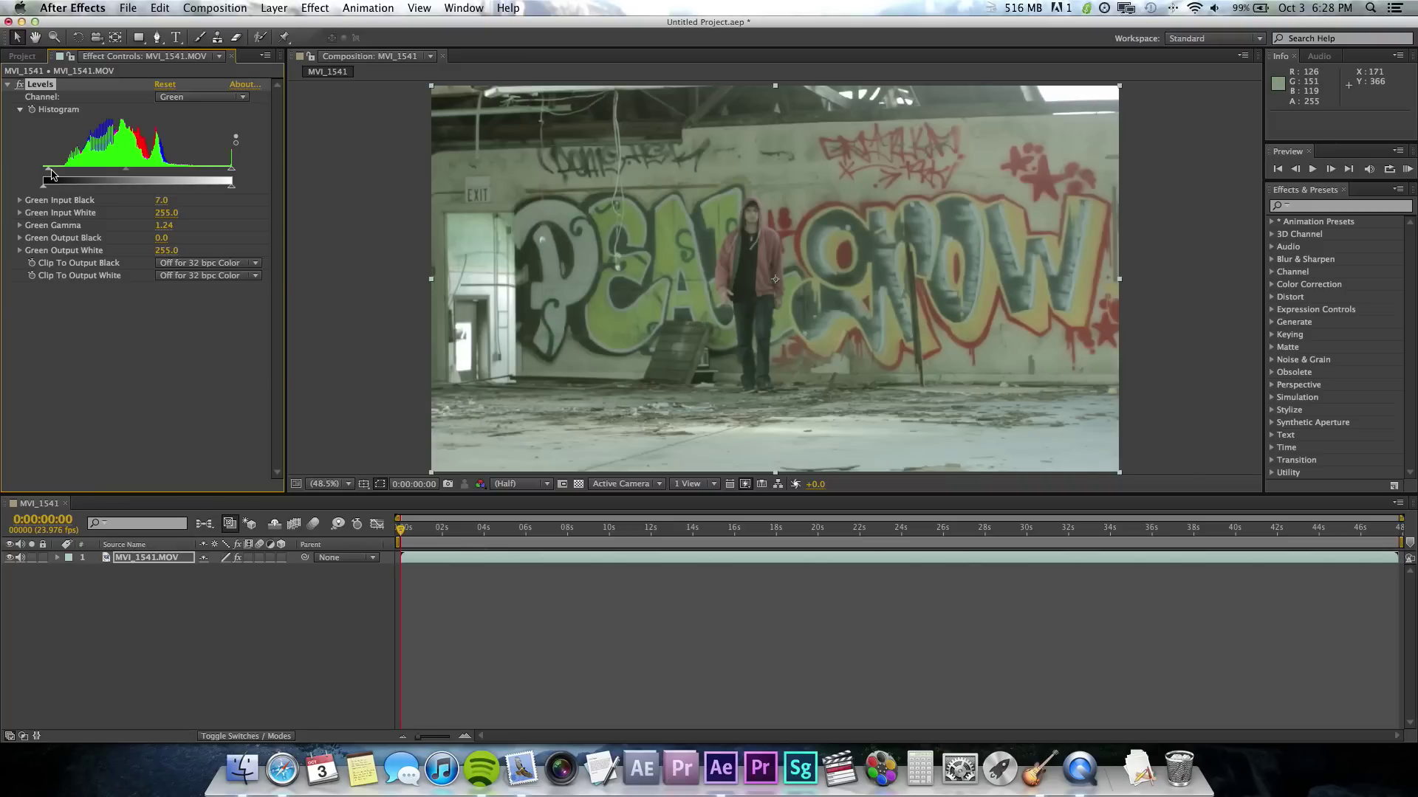
pyautogui.moveTo(53, 173); pyautogui.dragTo(129, 175)
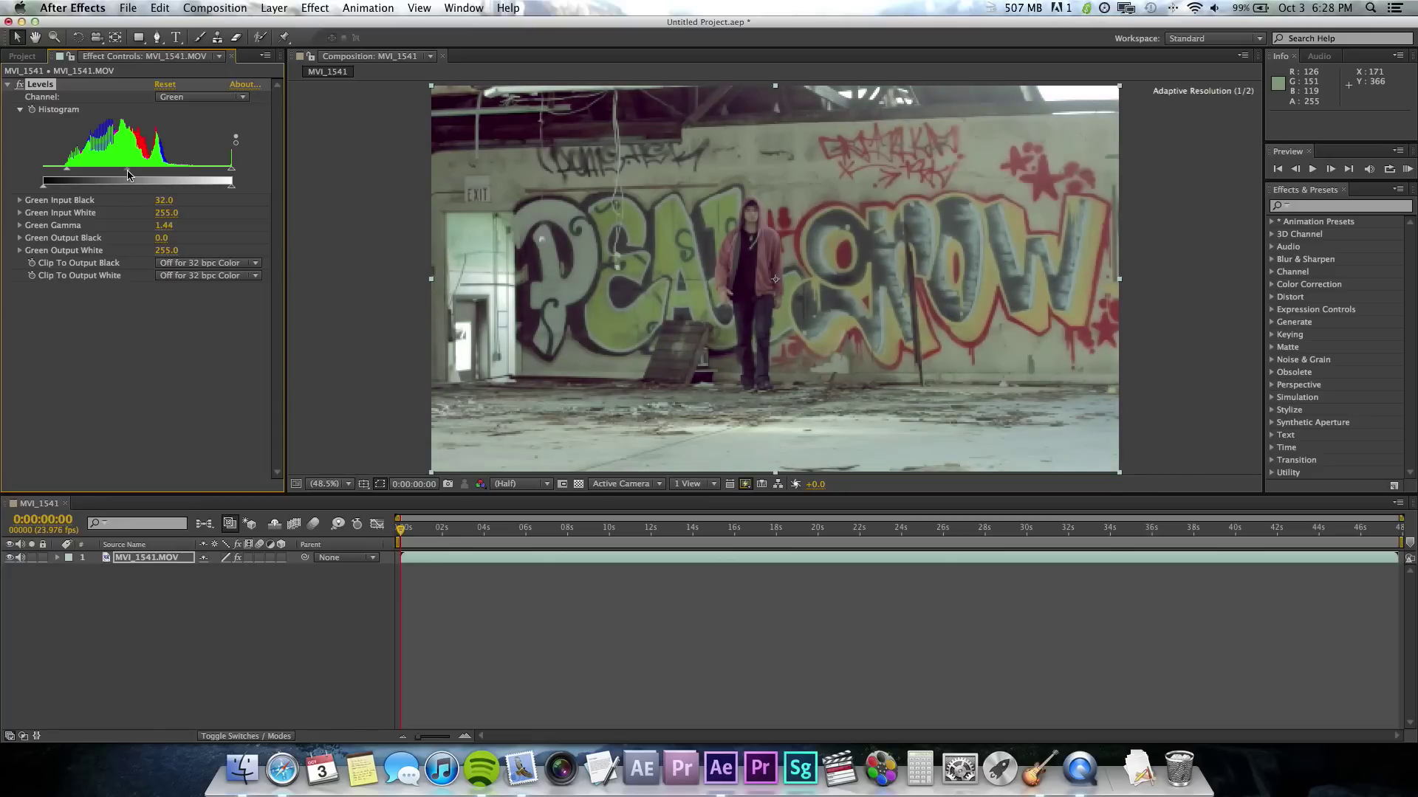
pyautogui.moveTo(68, 174); pyautogui.dragTo(129, 173)
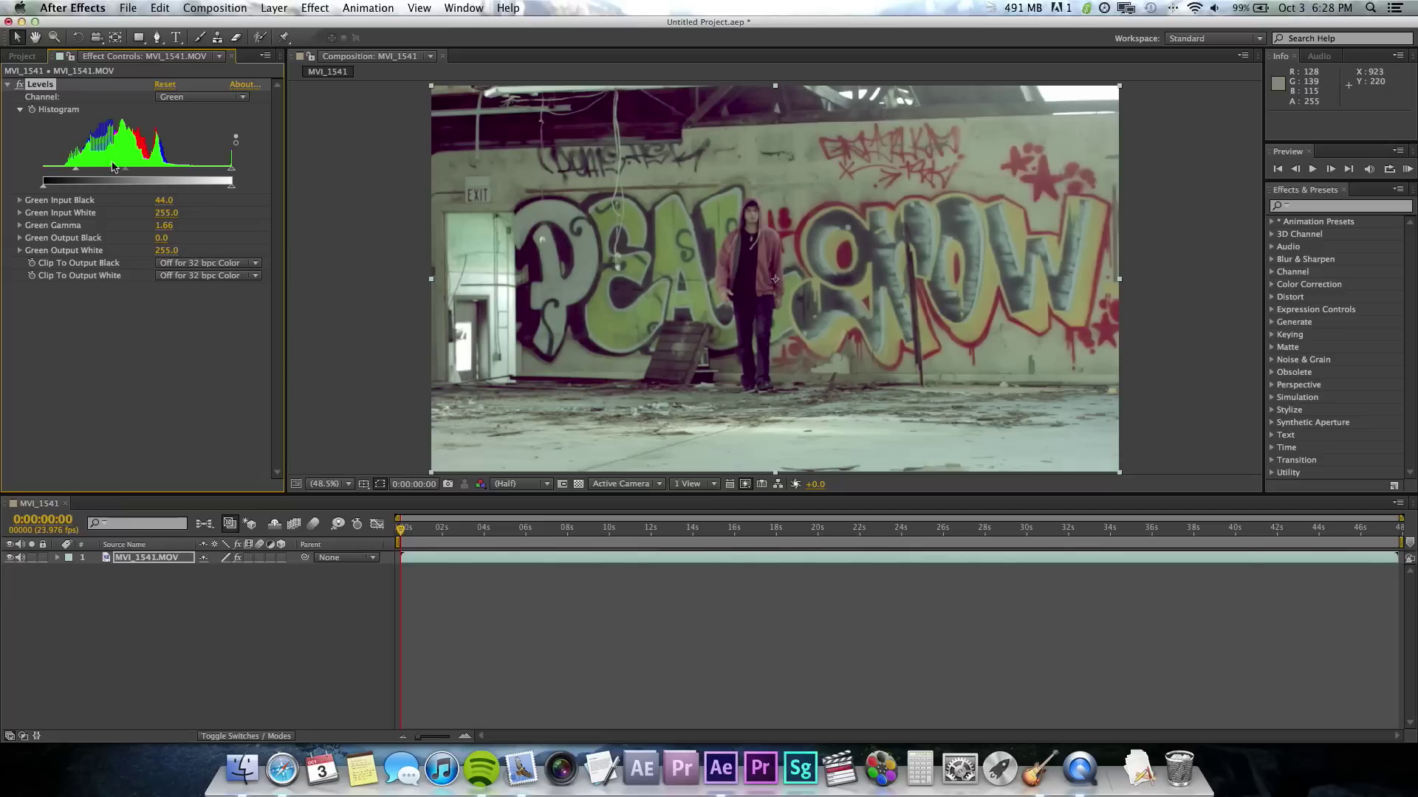
pyautogui.moveTo(163, 226); pyautogui.dragTo(183, 233)
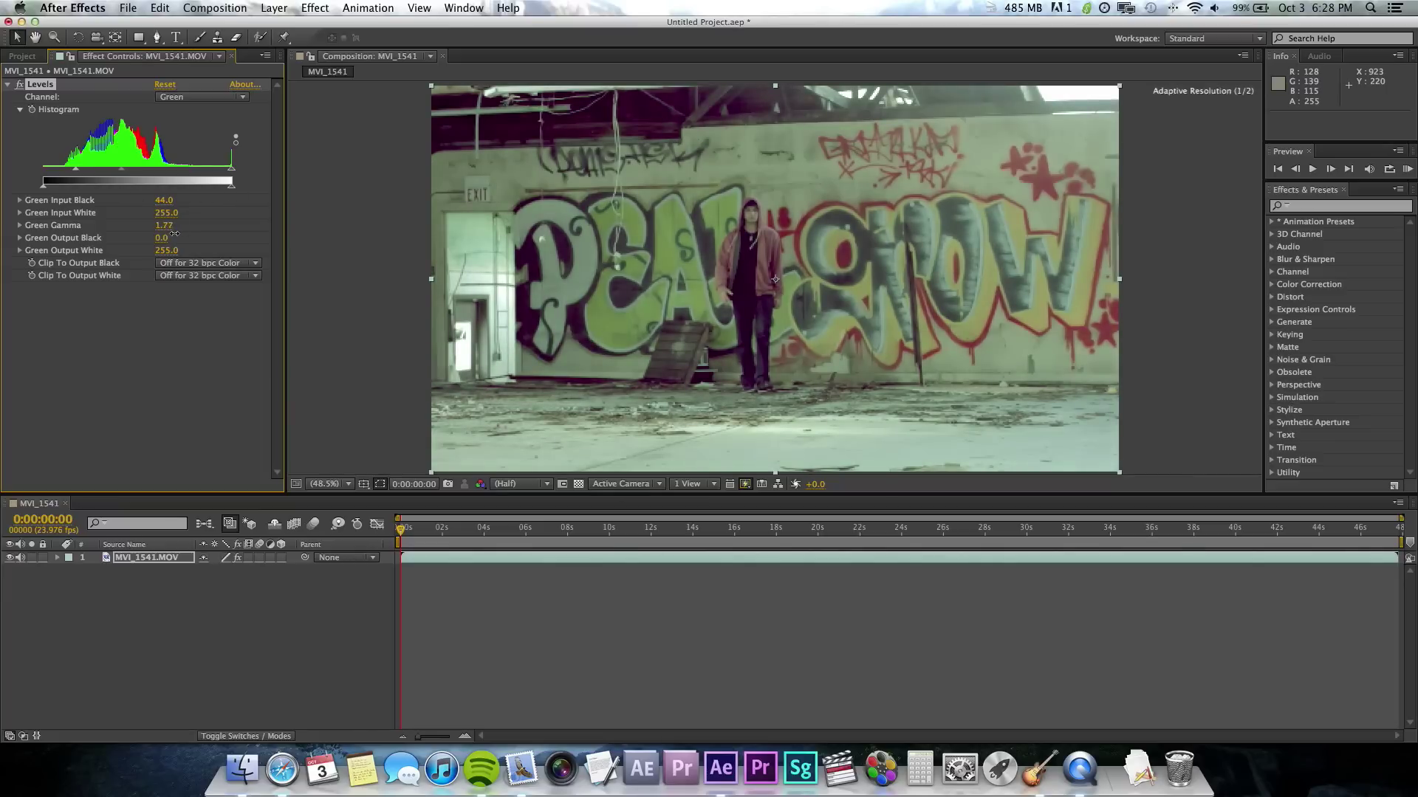
# - Switch Levels to Red, keep Red Input Black at 0 and set Red Gamma to 1.05
pyautogui.click(201, 98)
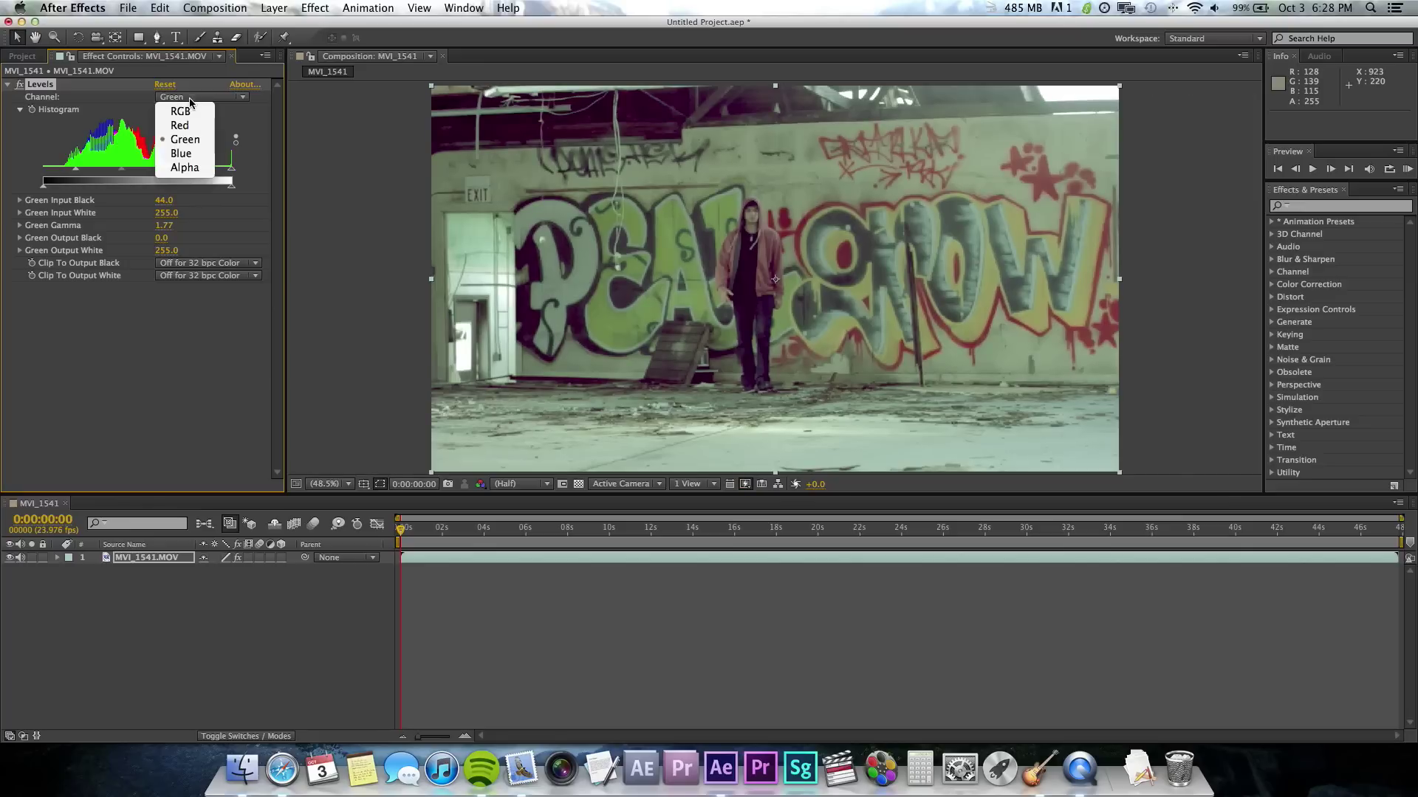
pyautogui.click(182, 127)
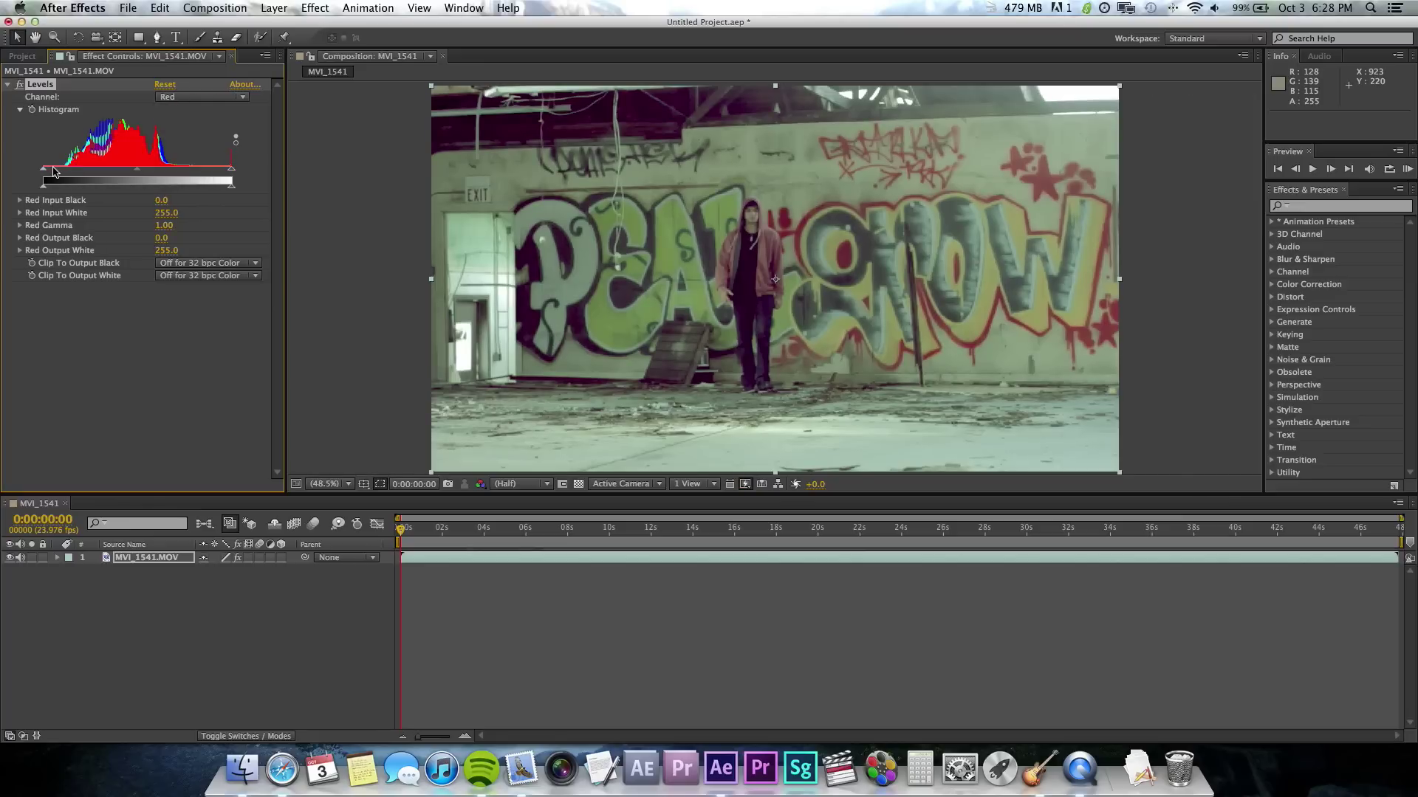
pyautogui.moveTo(44, 174)
pyautogui.mouseDown()
pyautogui.moveTo(56, 178)
pyautogui.moveTo(43, 180)
pyautogui.mouseUp()
pyautogui.moveTo(137, 174); pyautogui.dragTo(130, 177)
pyautogui.click(204, 104)
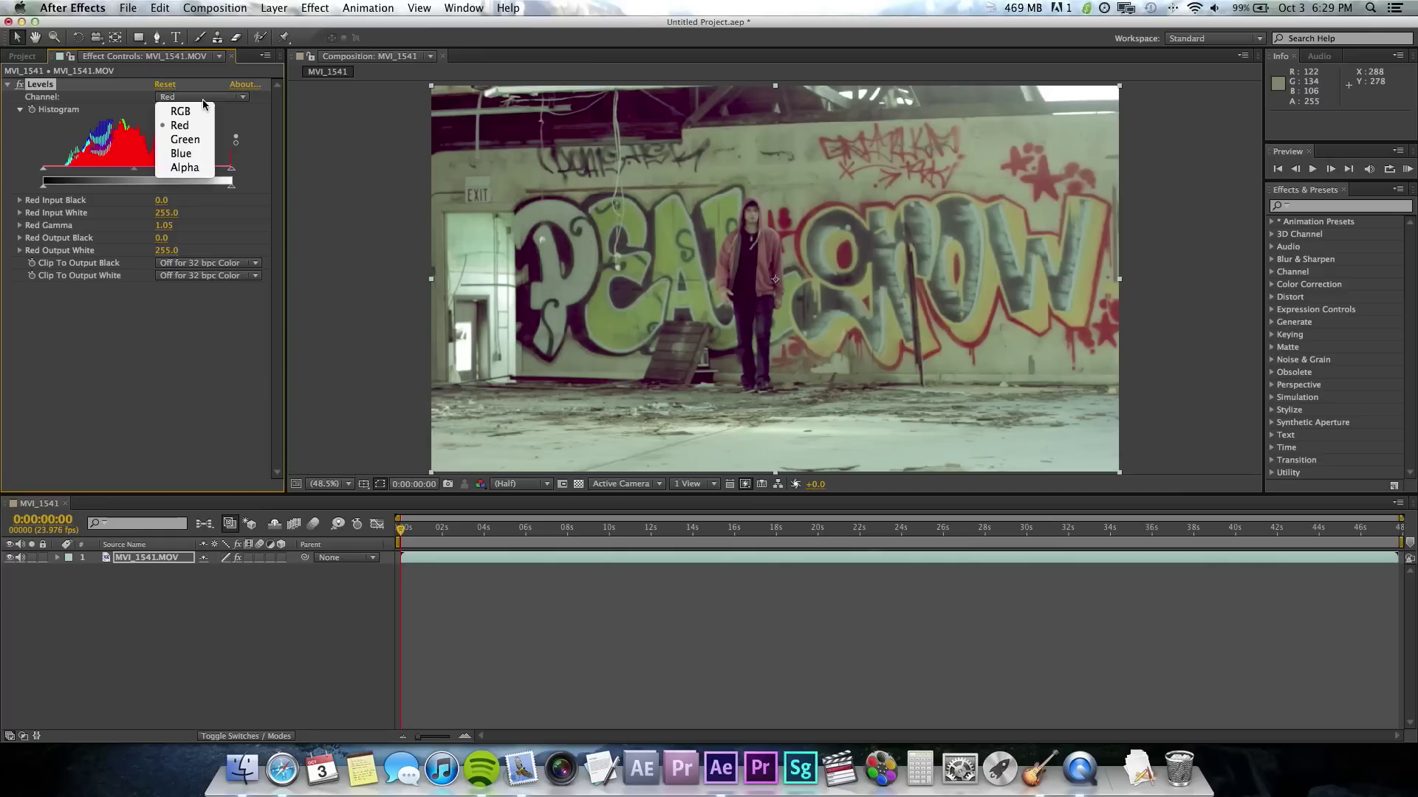
pyautogui.click(204, 104)
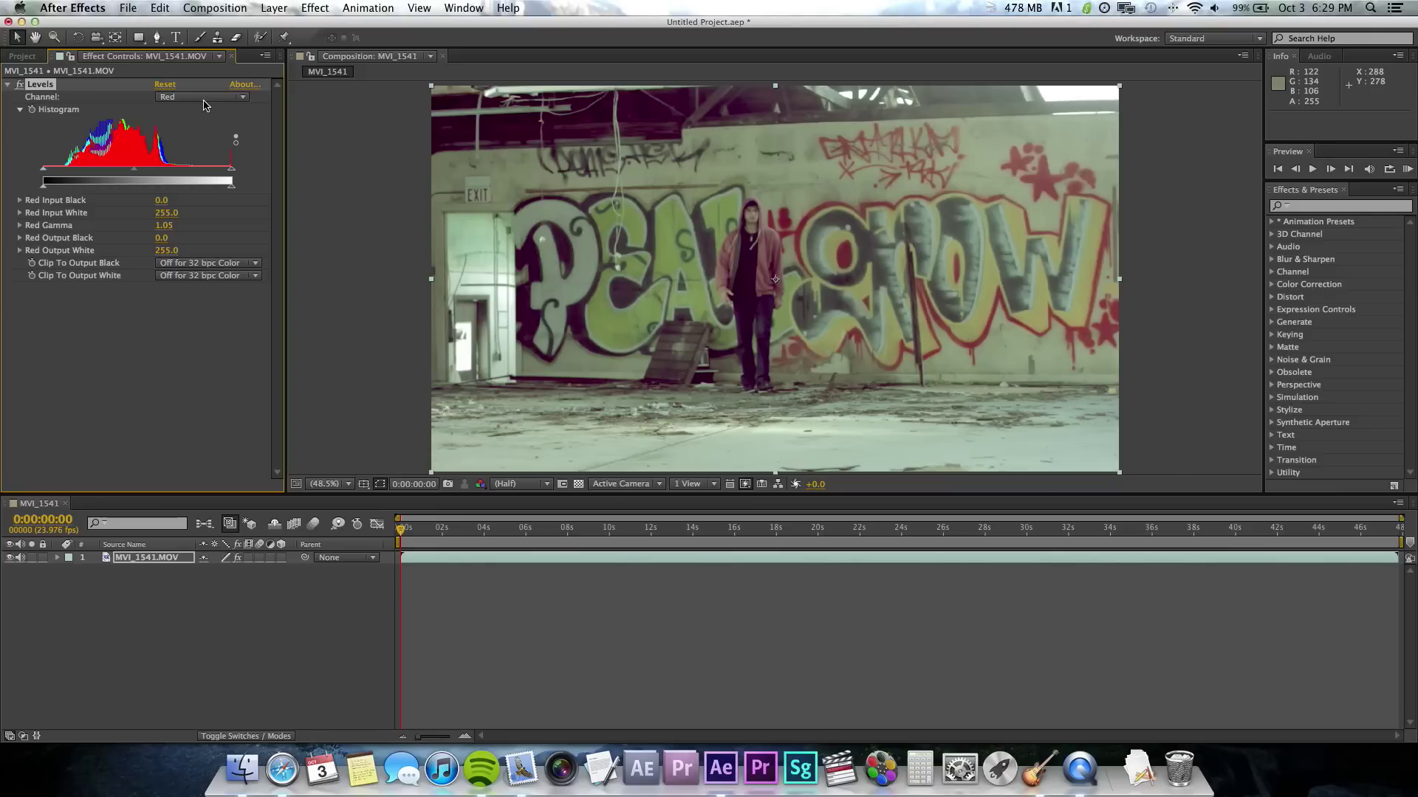
pyautogui.click(205, 99)
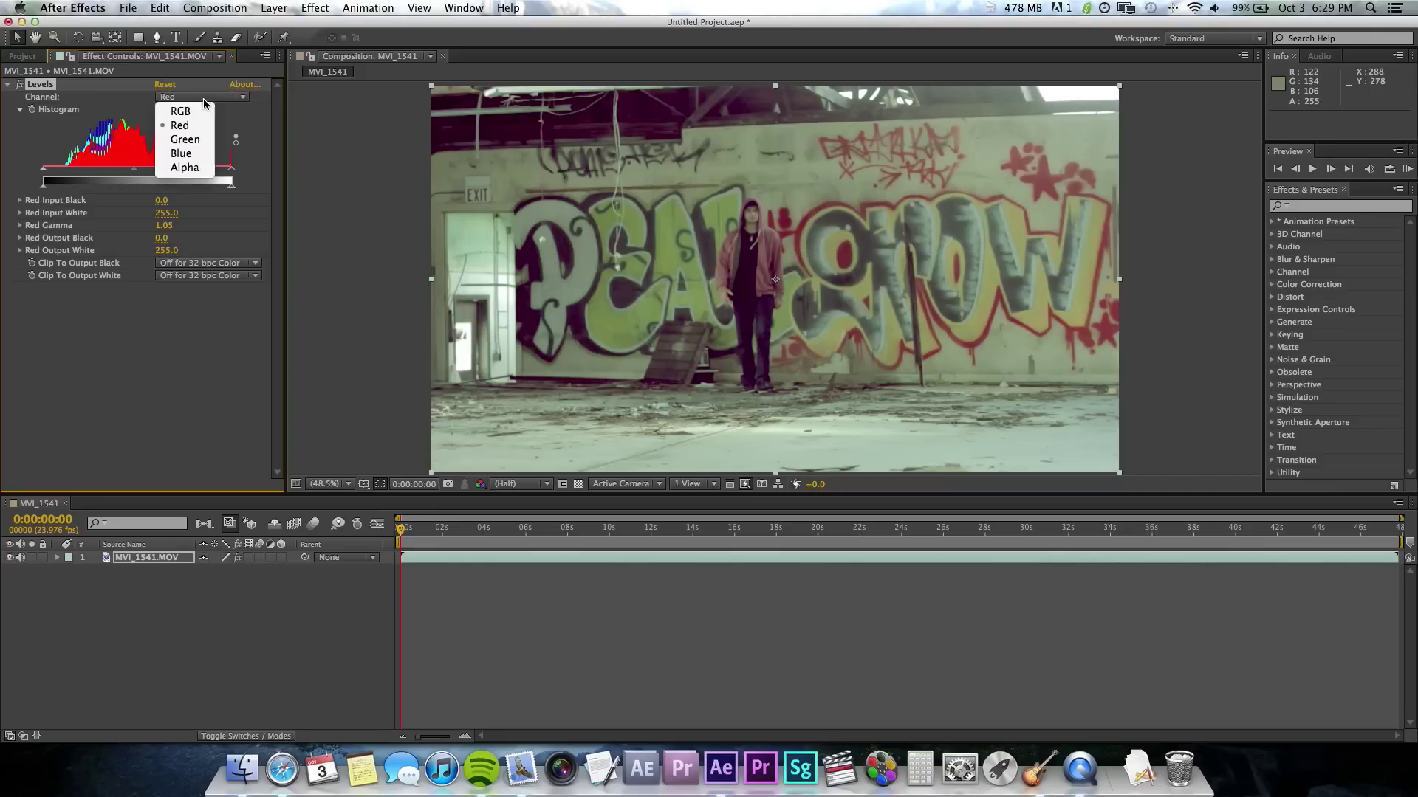
pyautogui.click(204, 102)
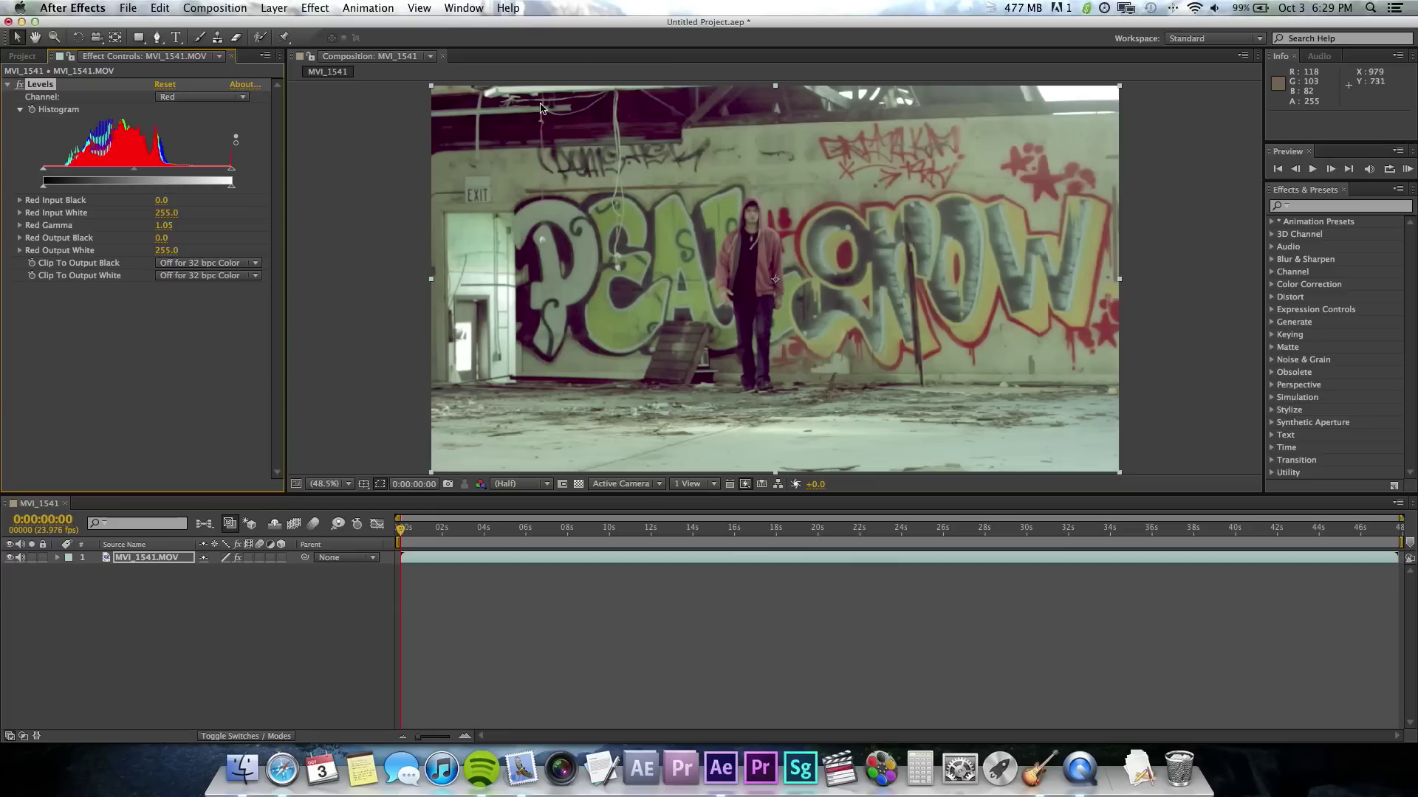
# - Add a Hue/Saturation effect to the graffiti clip below the Levels effect
pyautogui.click(316, 9)
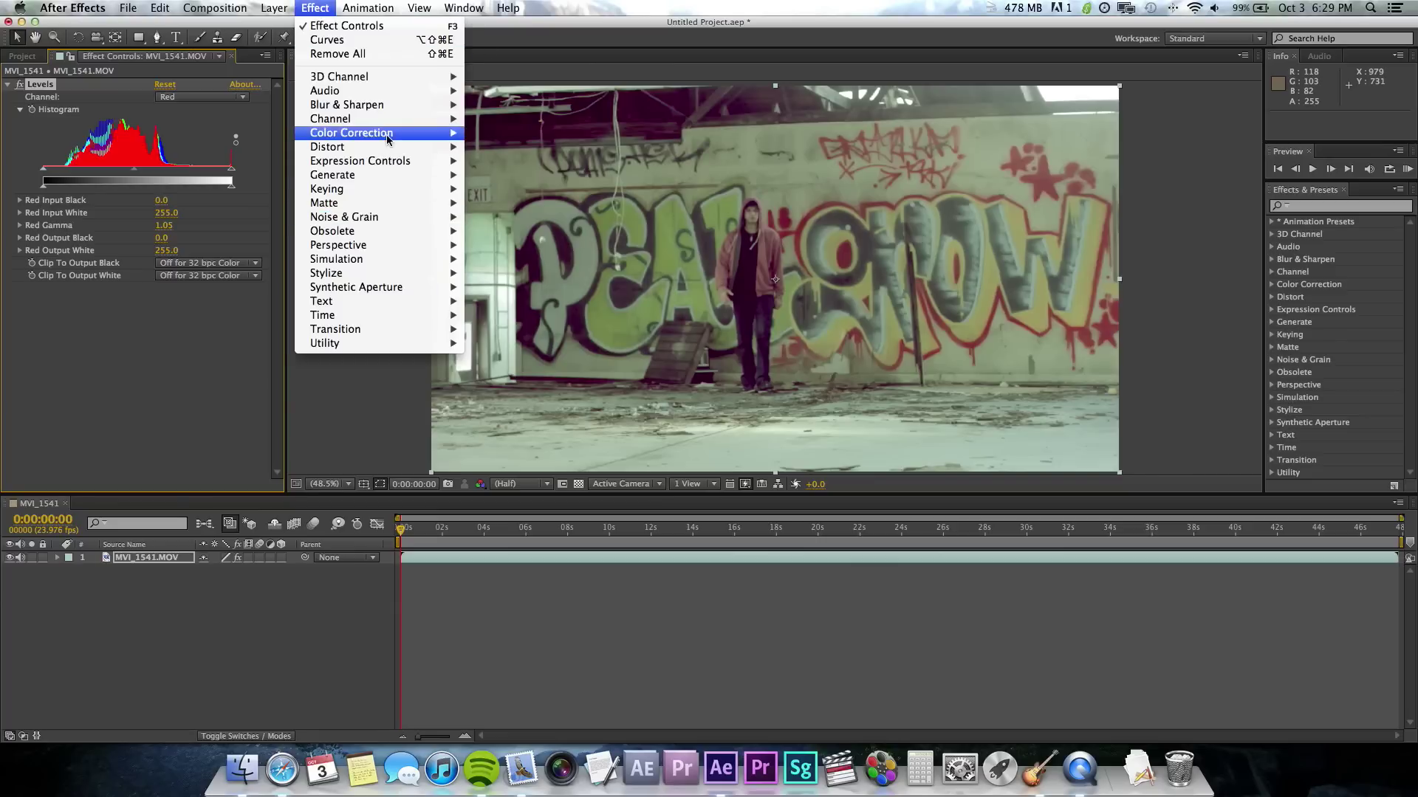
pyautogui.moveTo(387, 138)
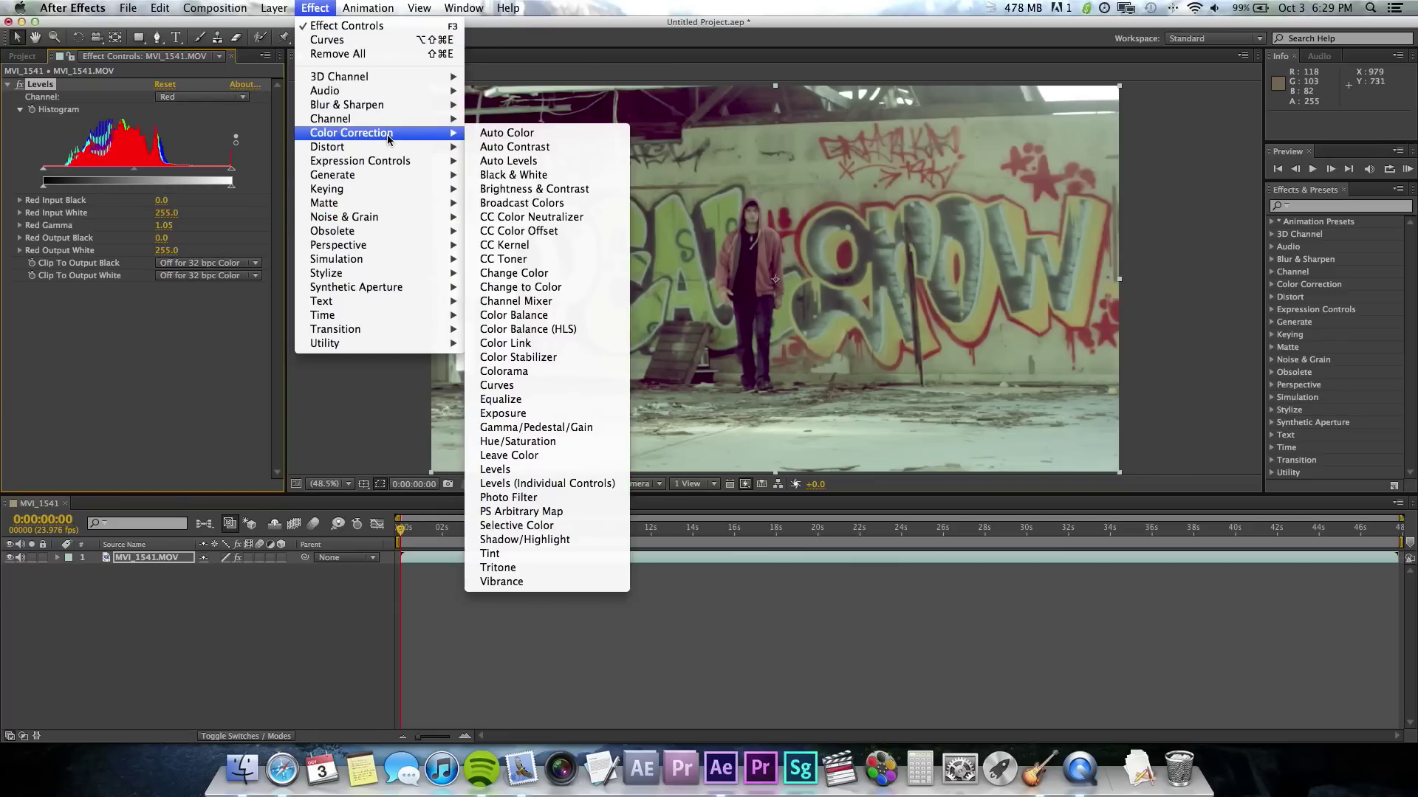
pyautogui.click(530, 442)
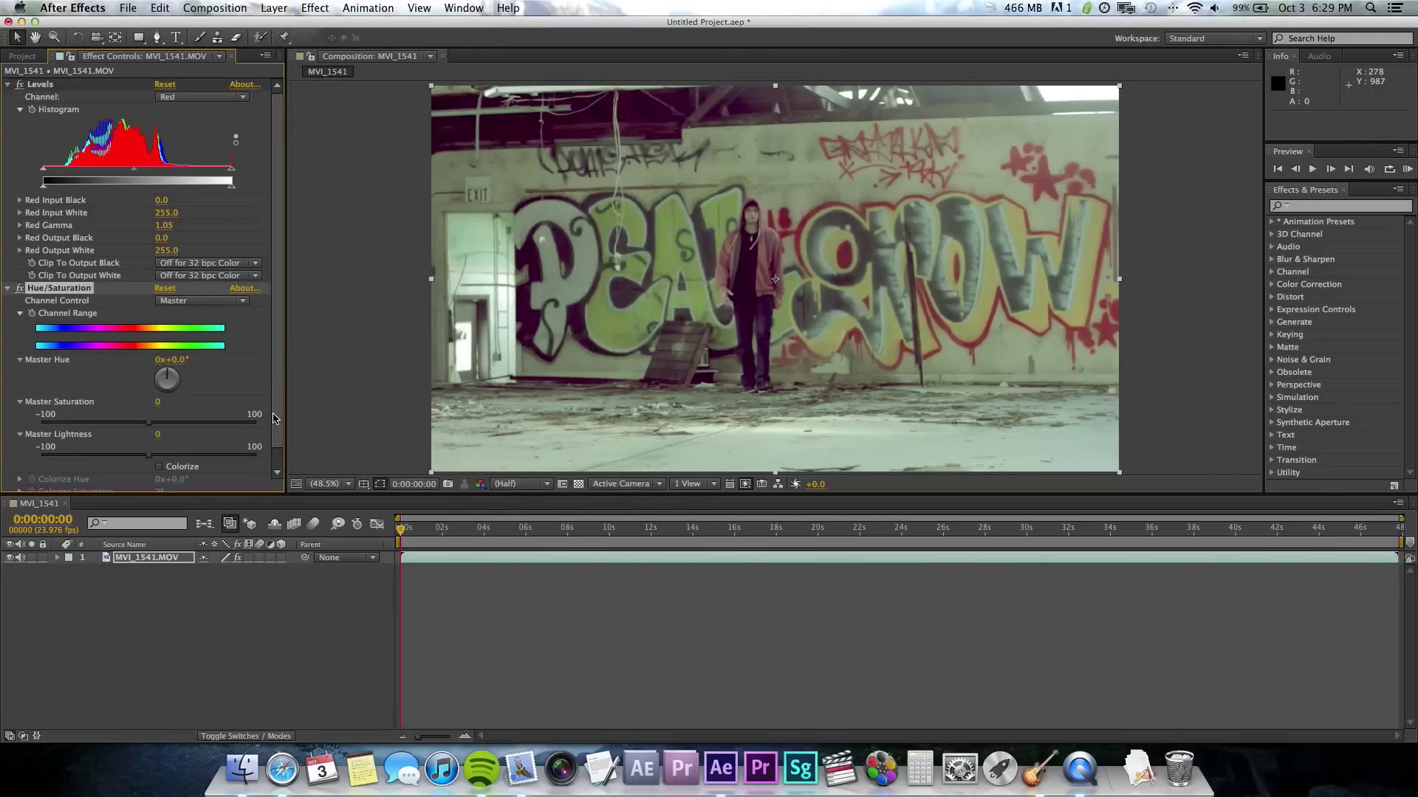
pyautogui.scroll(-1, 274, 419)
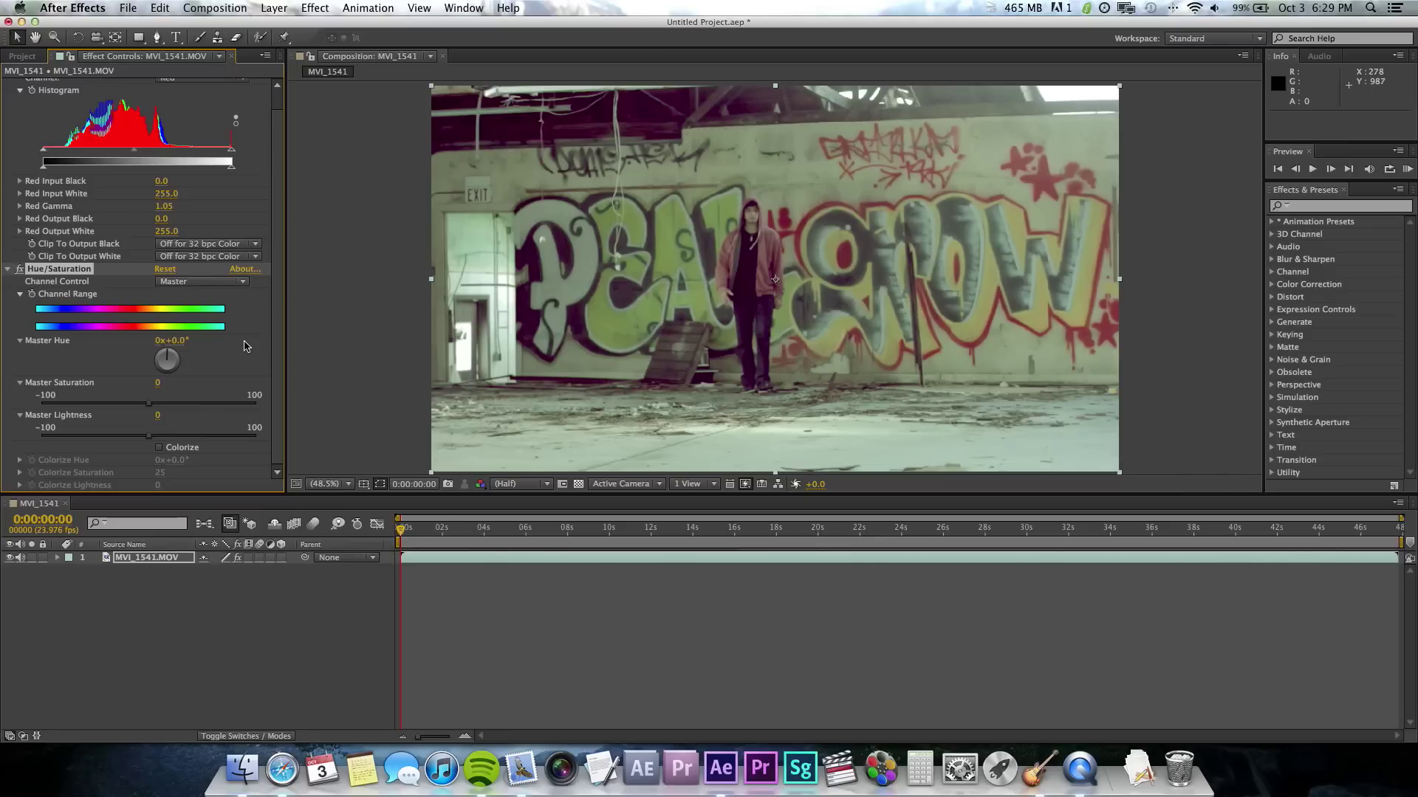
pyautogui.click(244, 317)
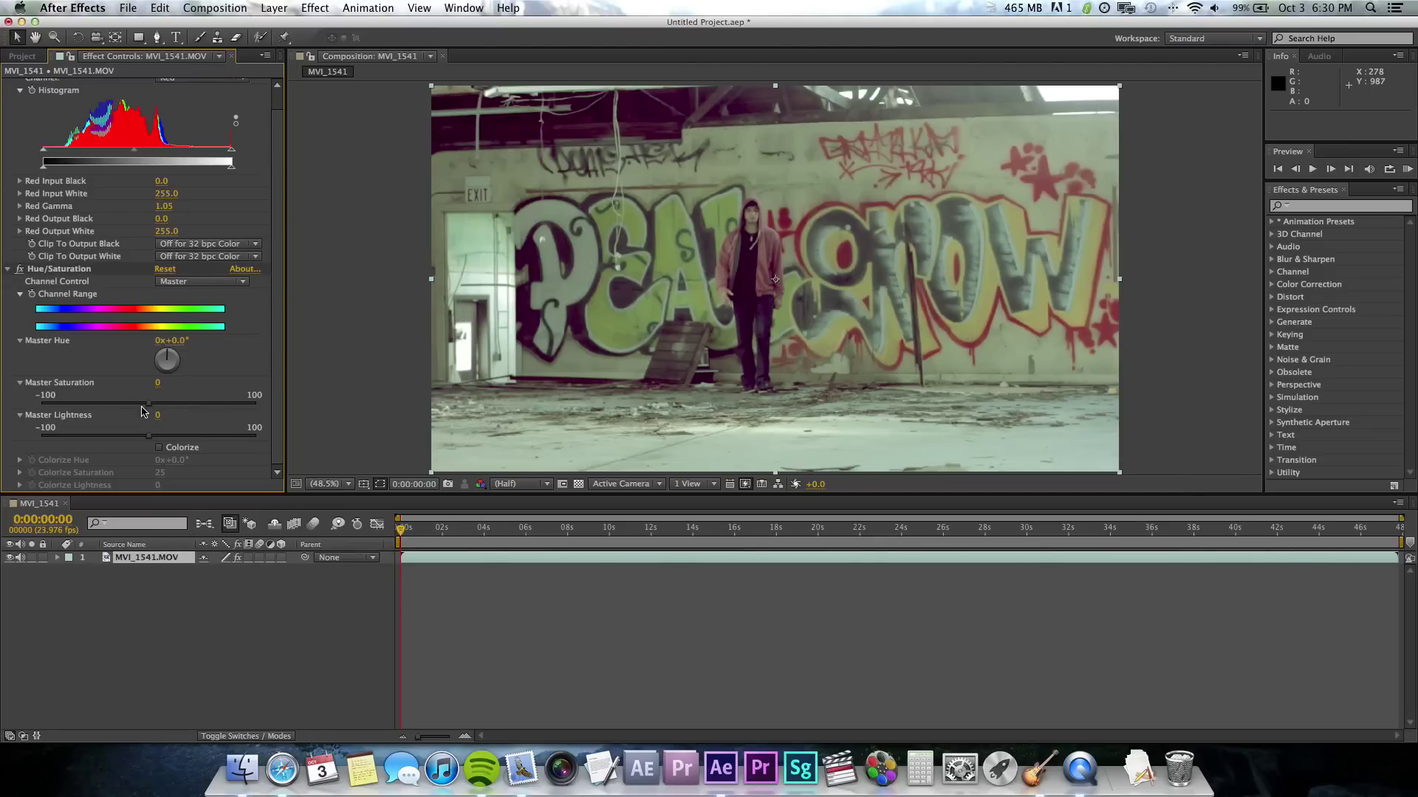
# - Lower Hue/Saturation's Master Saturation to about -20 and scroll back up to Levels
pyautogui.moveTo(147, 405); pyautogui.dragTo(82, 404)
pyautogui.press('super+z')
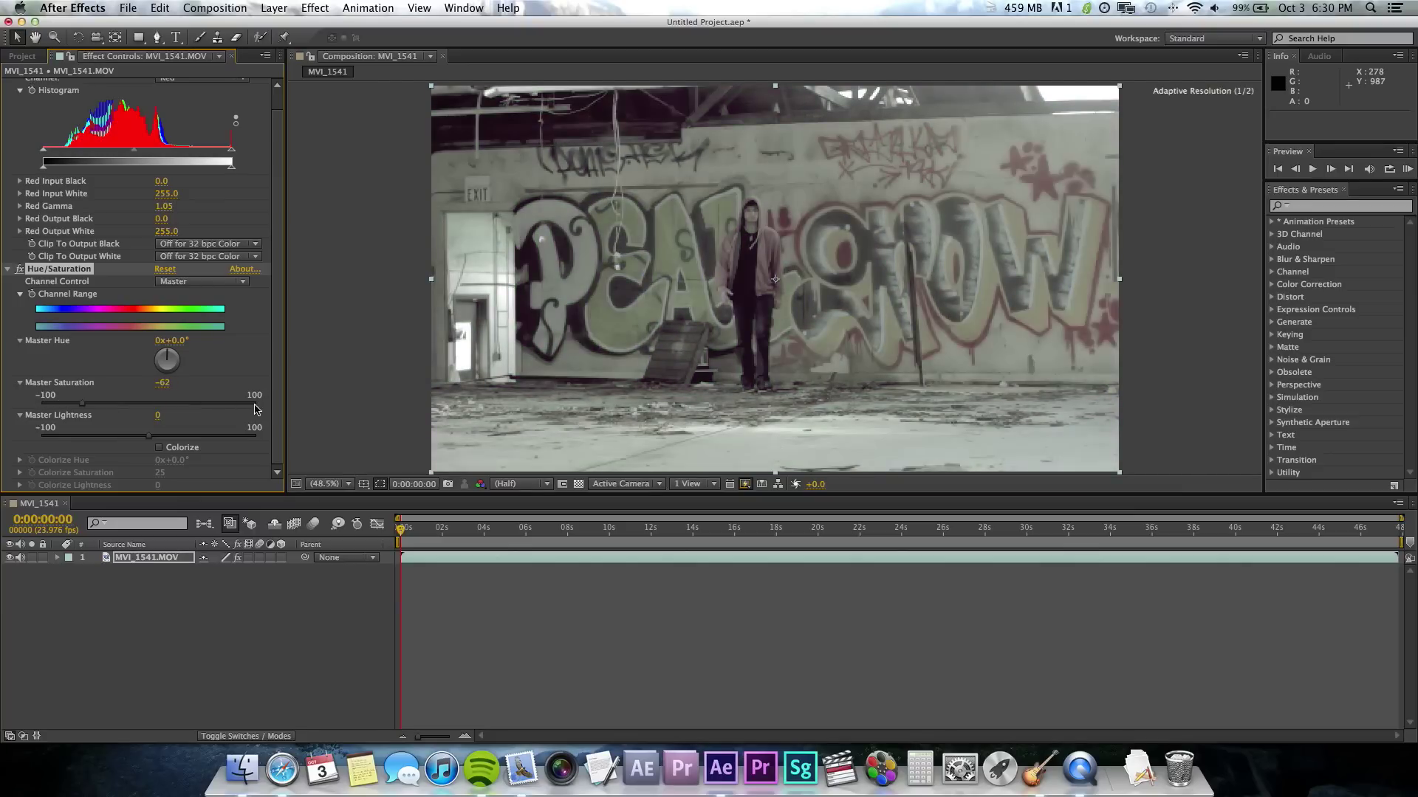
pyautogui.click(253, 406)
pyautogui.moveTo(254, 406); pyautogui.dragTo(244, 405)
pyautogui.moveTo(107, 405); pyautogui.dragTo(122, 404)
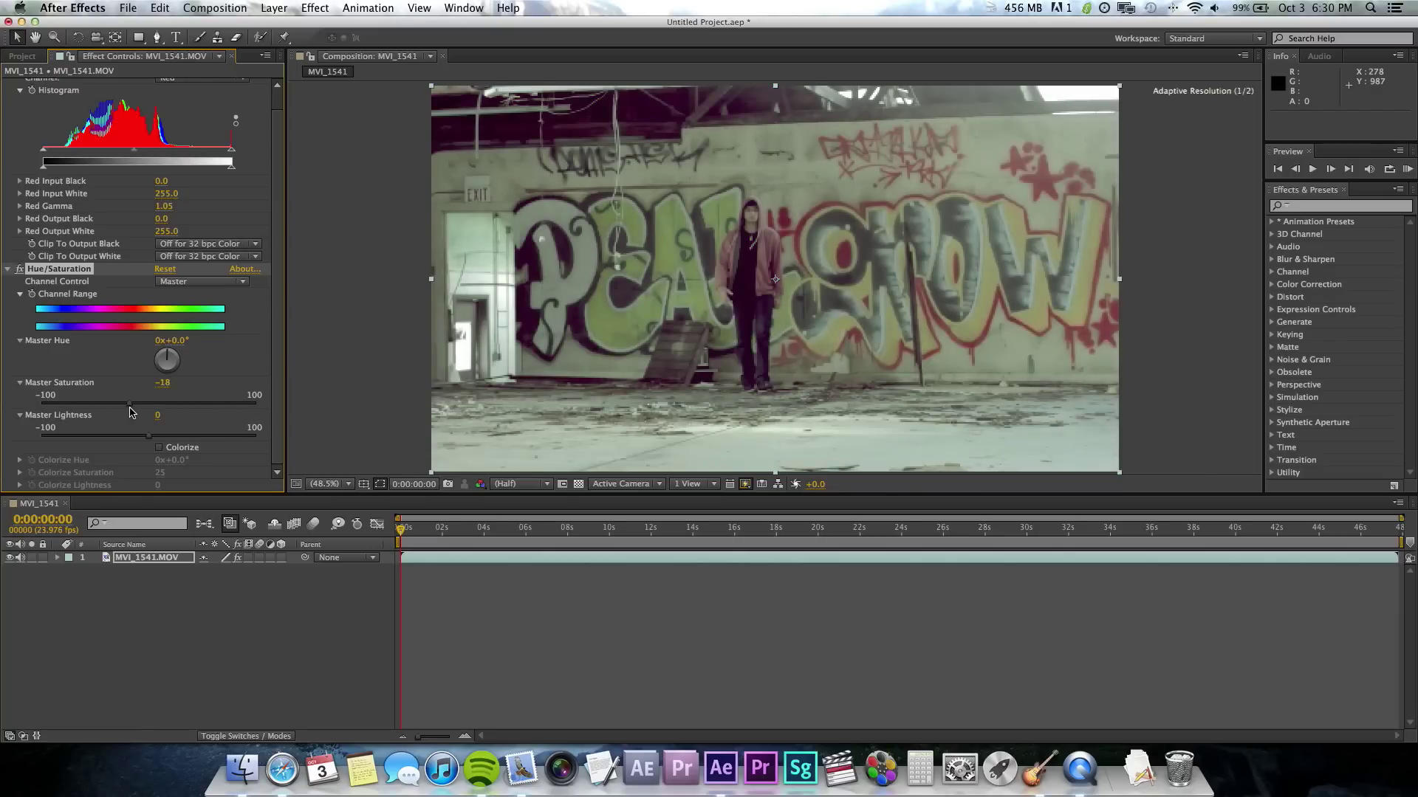
pyautogui.click(129, 404)
pyautogui.click(139, 405)
pyautogui.moveTo(138, 409); pyautogui.dragTo(129, 412)
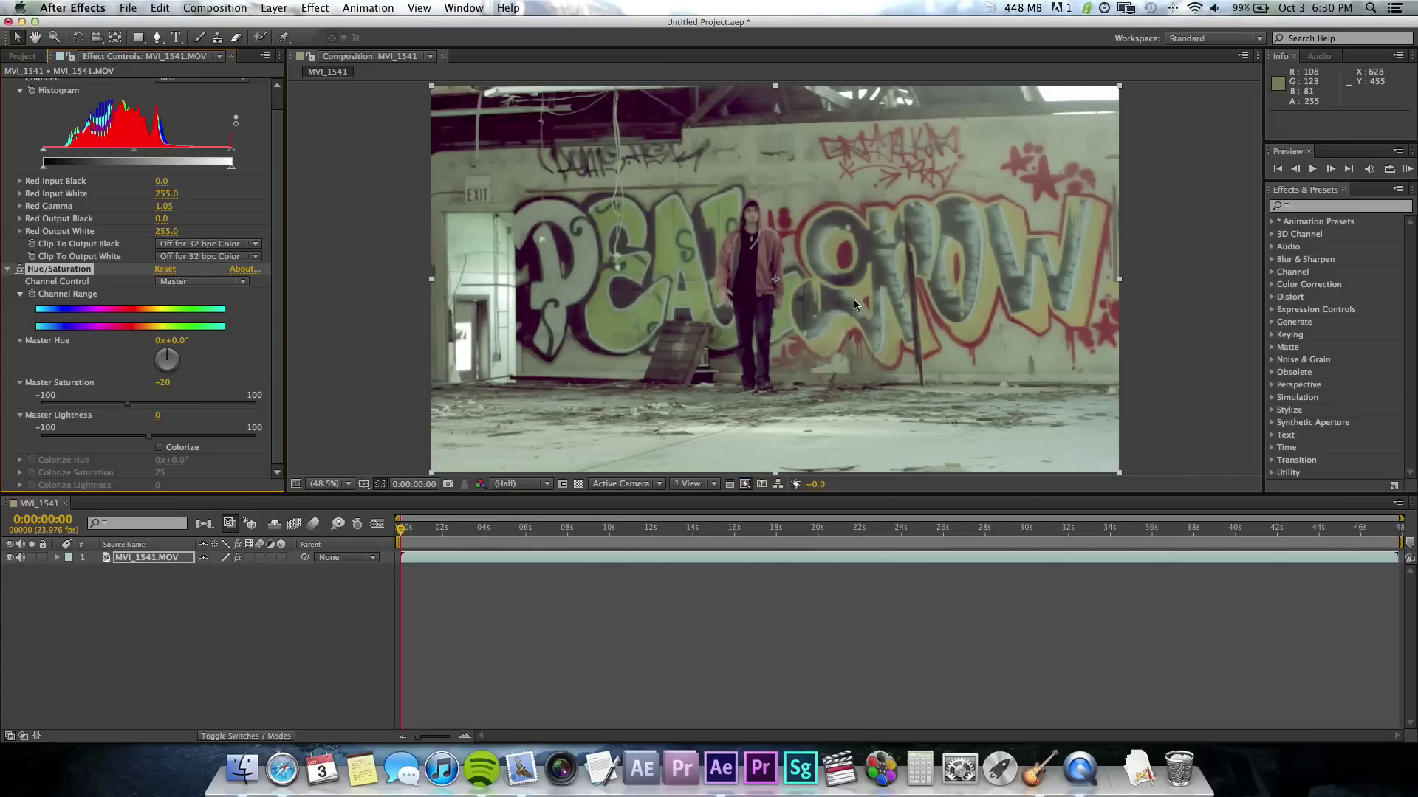
pyautogui.scroll(1, 282, 239)
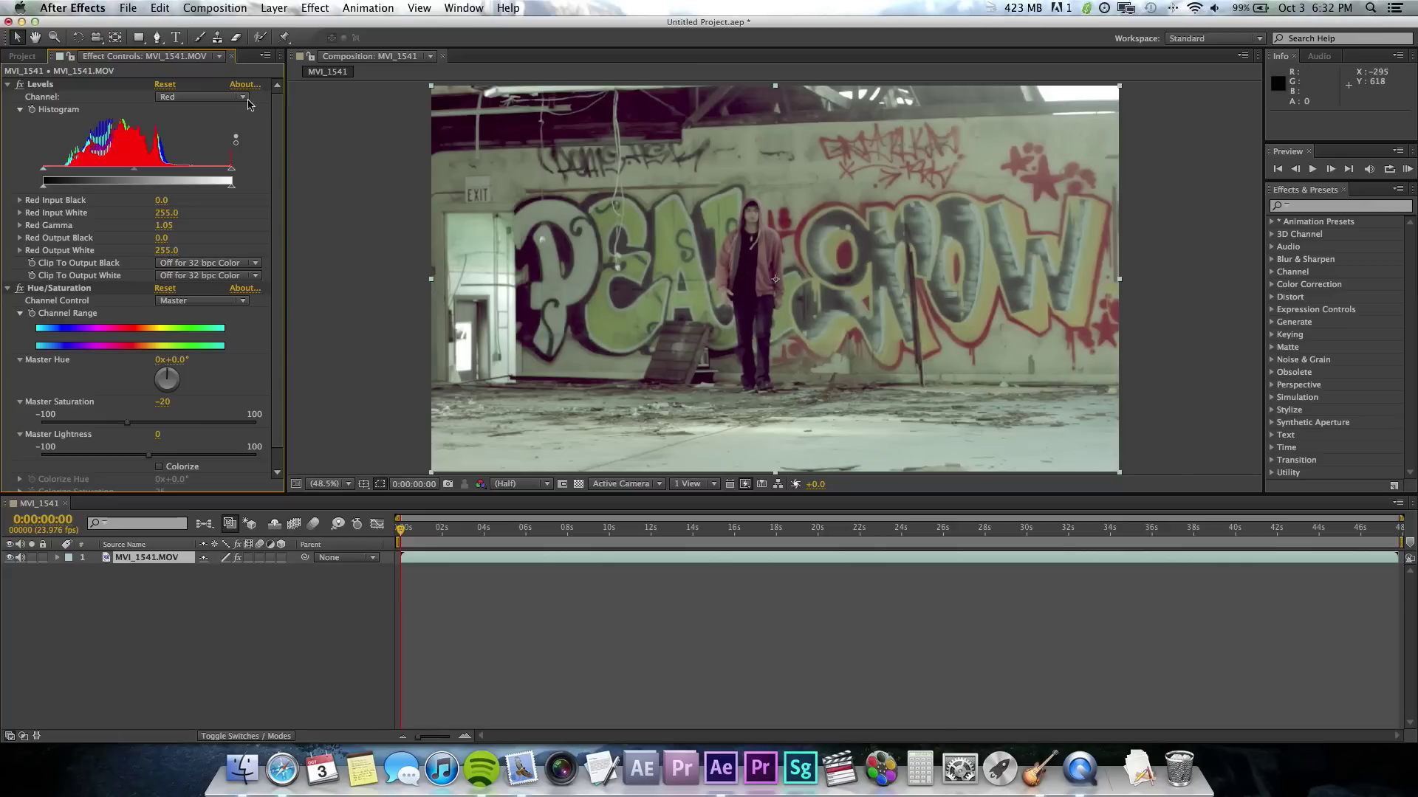
# - Deselect the MVI_1541.MOV clip layer in the timeline
pyautogui.click(198, 605)
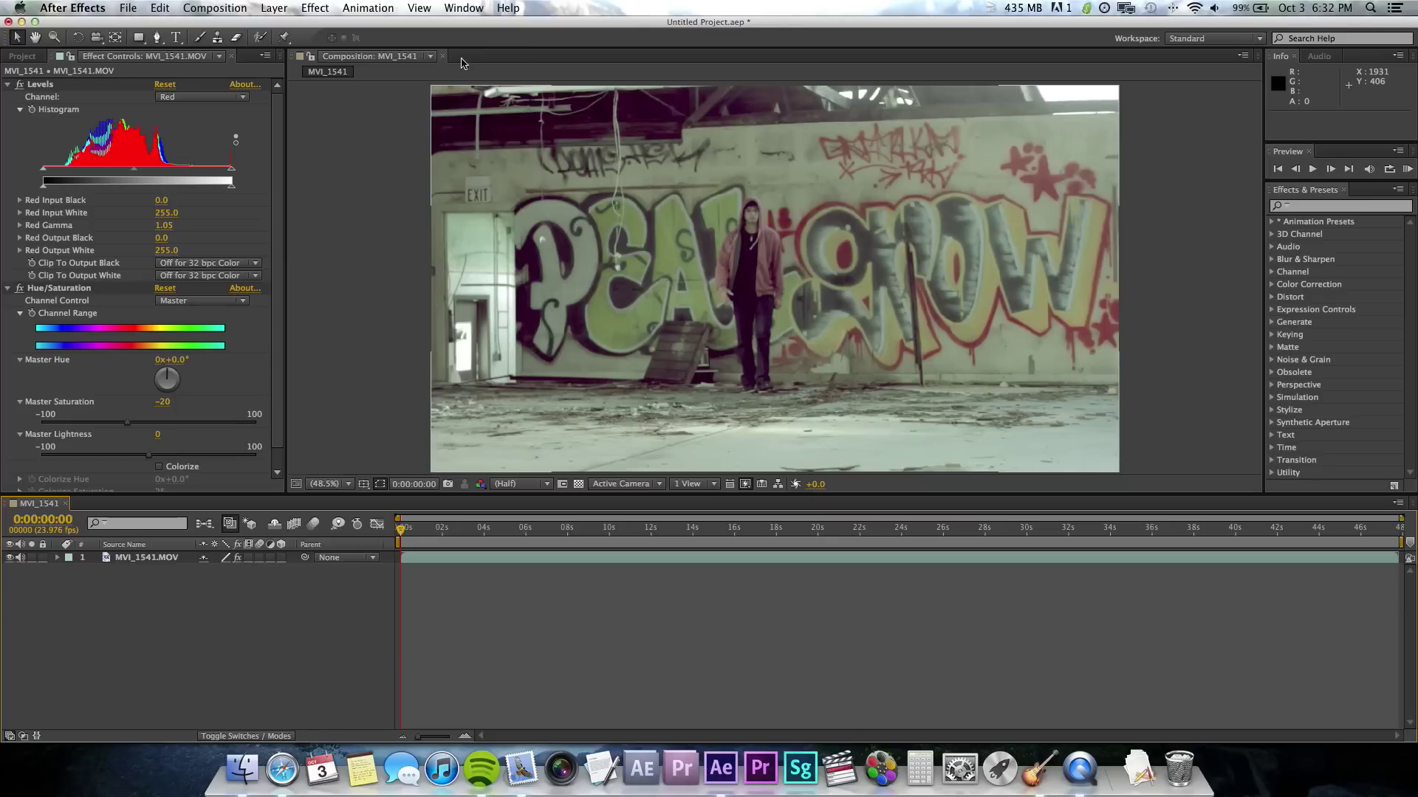
# - Create a new adjustment layer above the MVI_1541.MOV clip
pyautogui.click(275, 8)
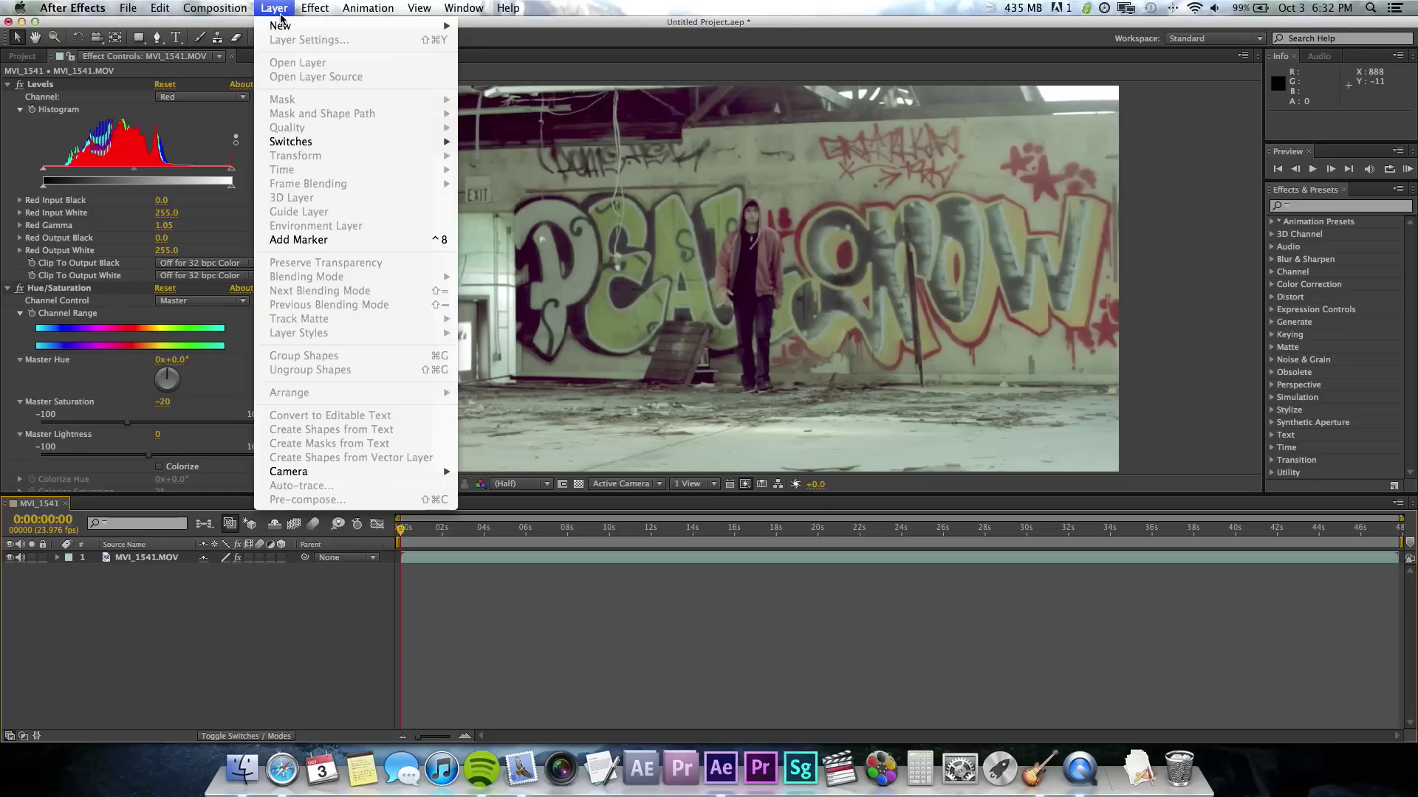
pyautogui.moveTo(283, 29)
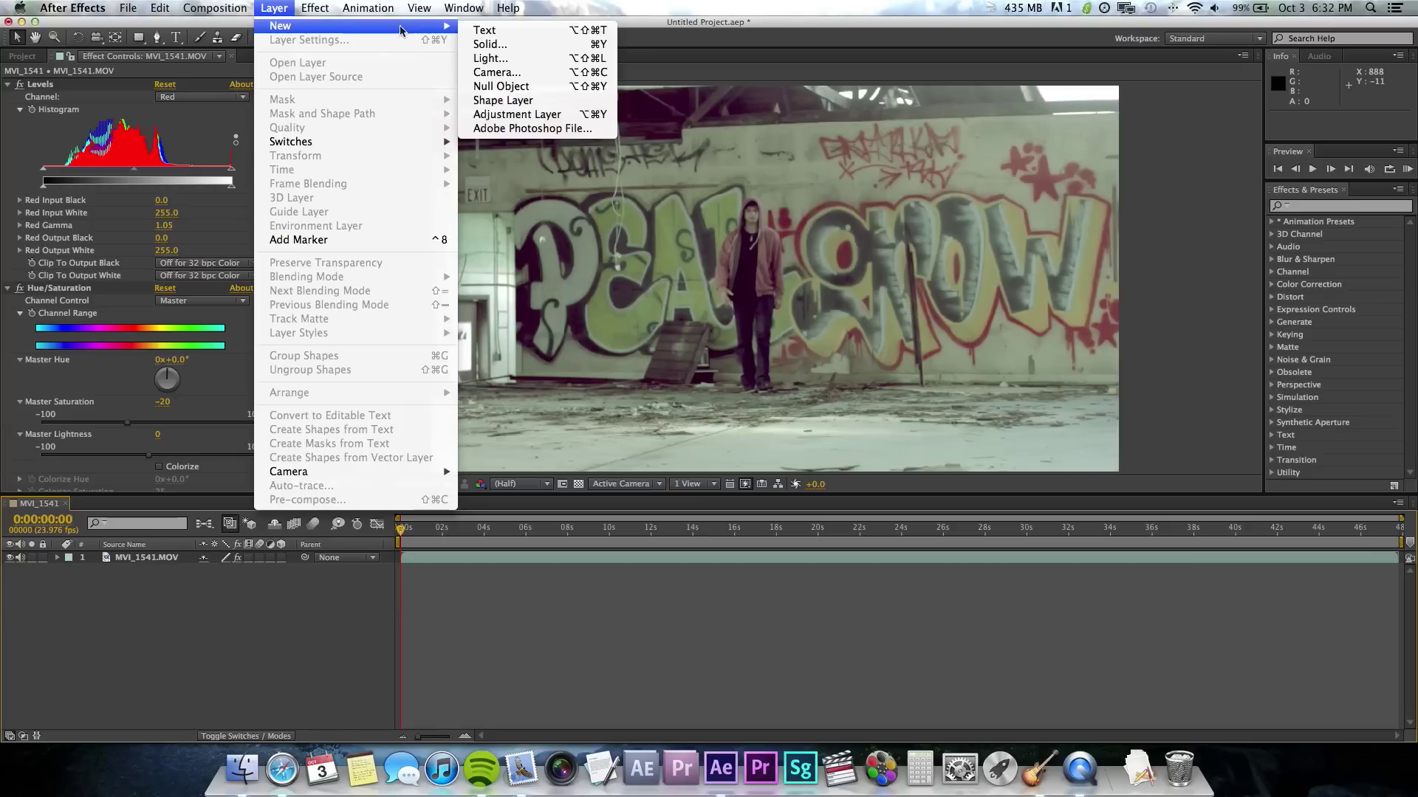
pyautogui.click(521, 115)
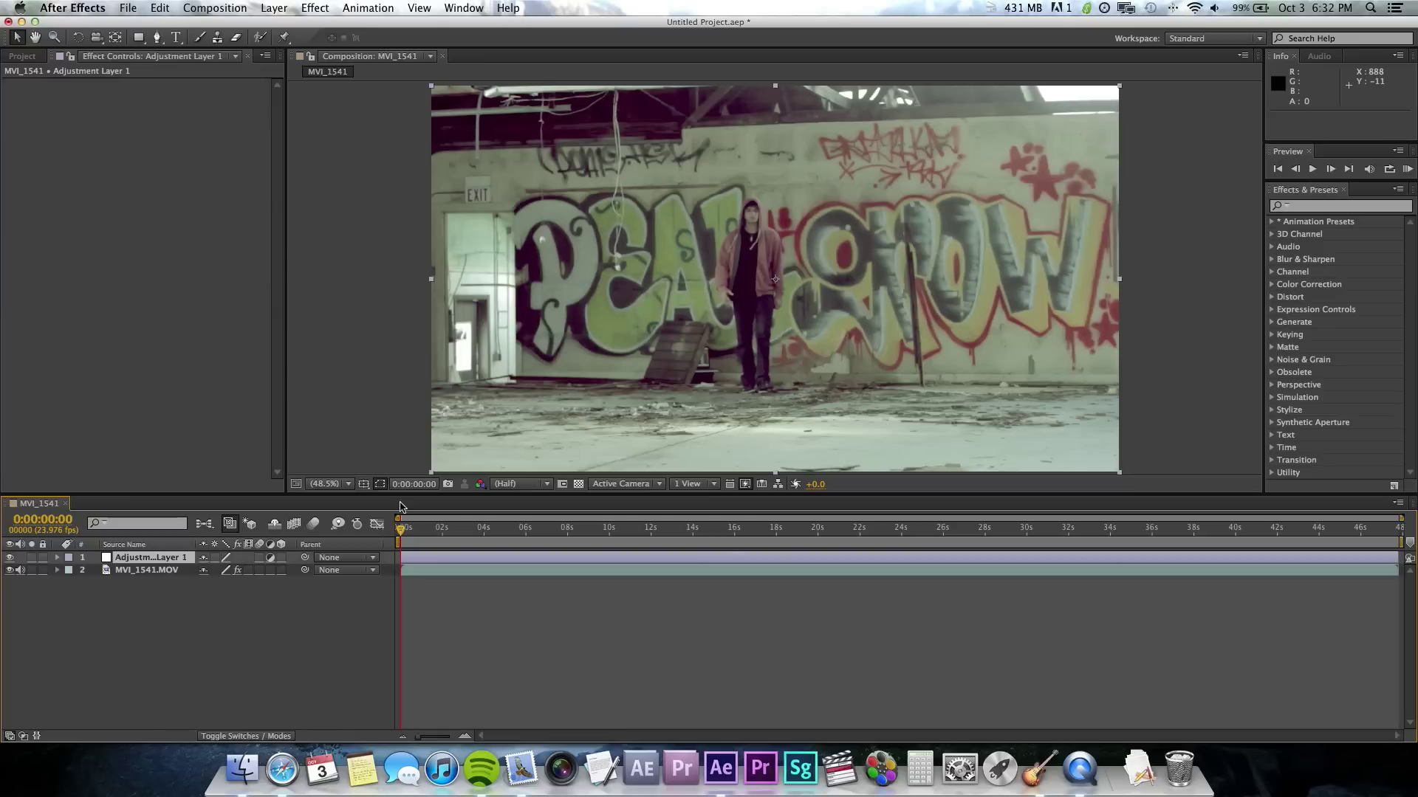
# - Apply Change to Color to the adjustment layer and view the composition at 100%
pyautogui.click(307, 9)
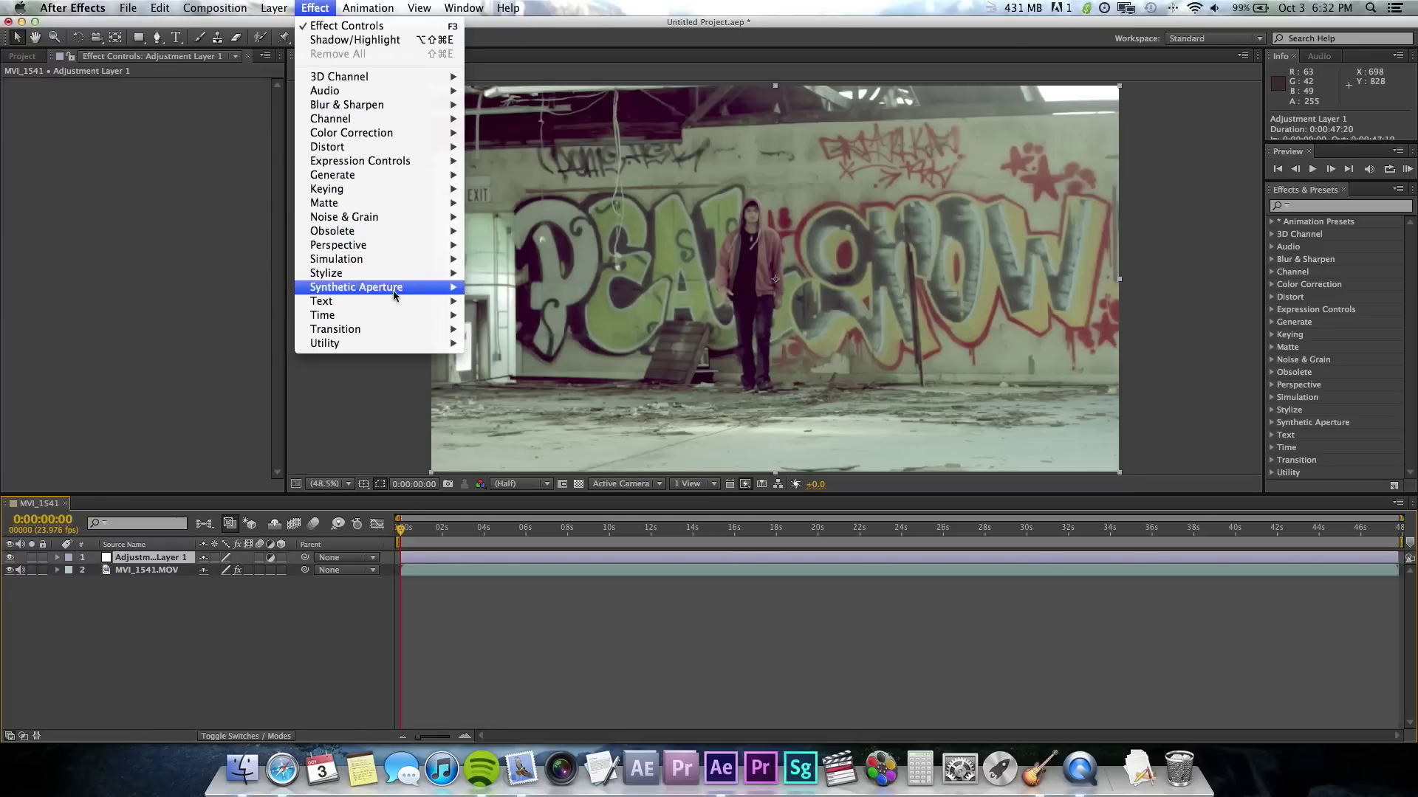
pyautogui.moveTo(402, 142)
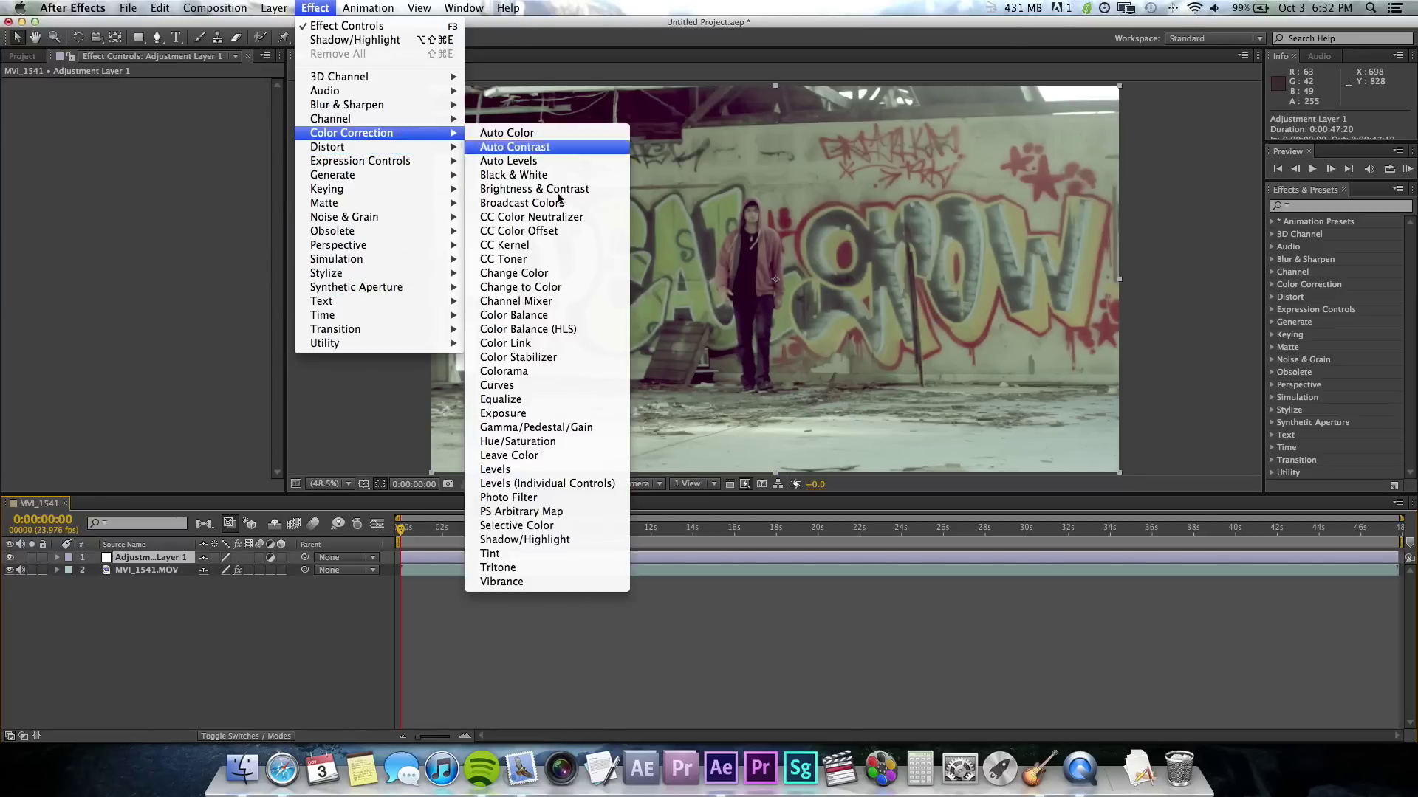
pyautogui.click(549, 290)
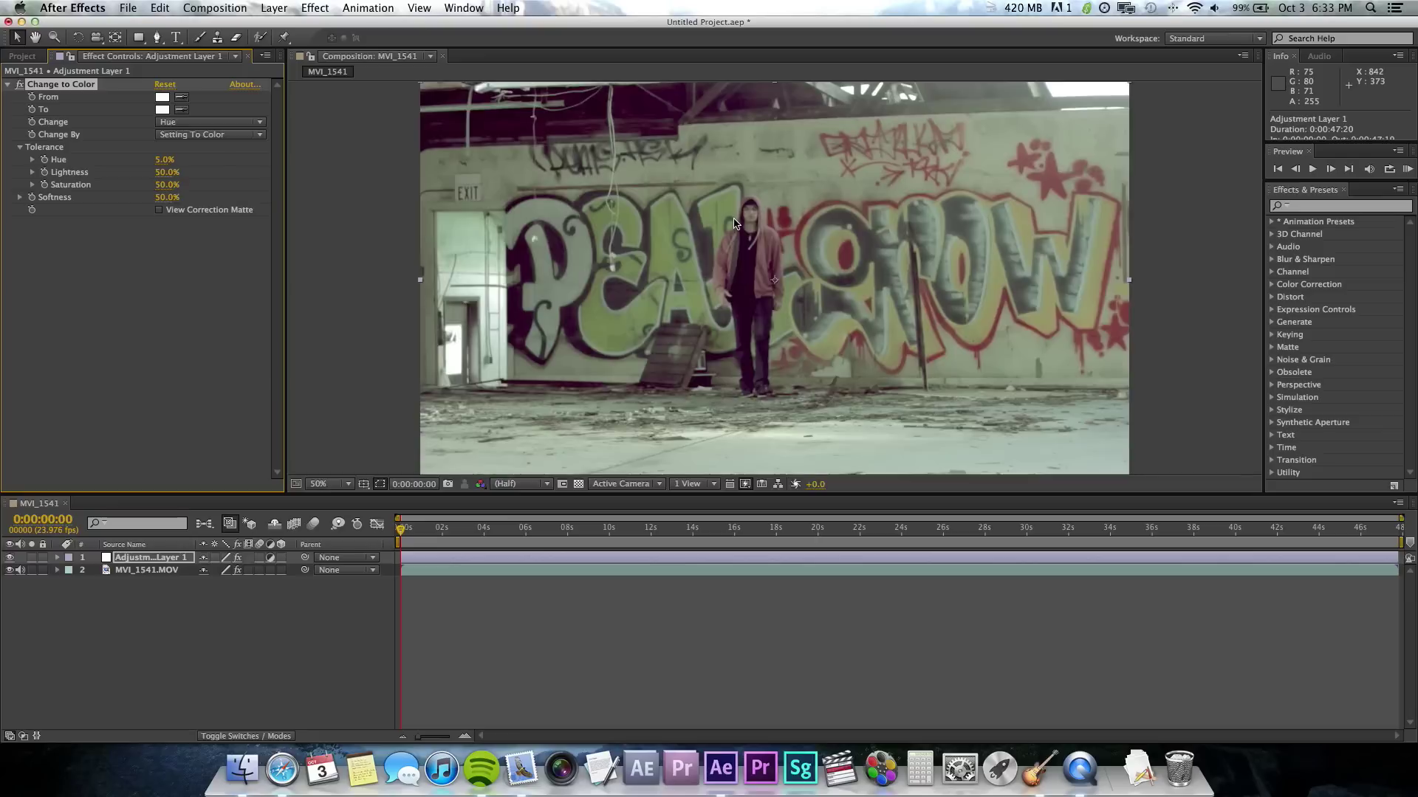
pyautogui.press('/')
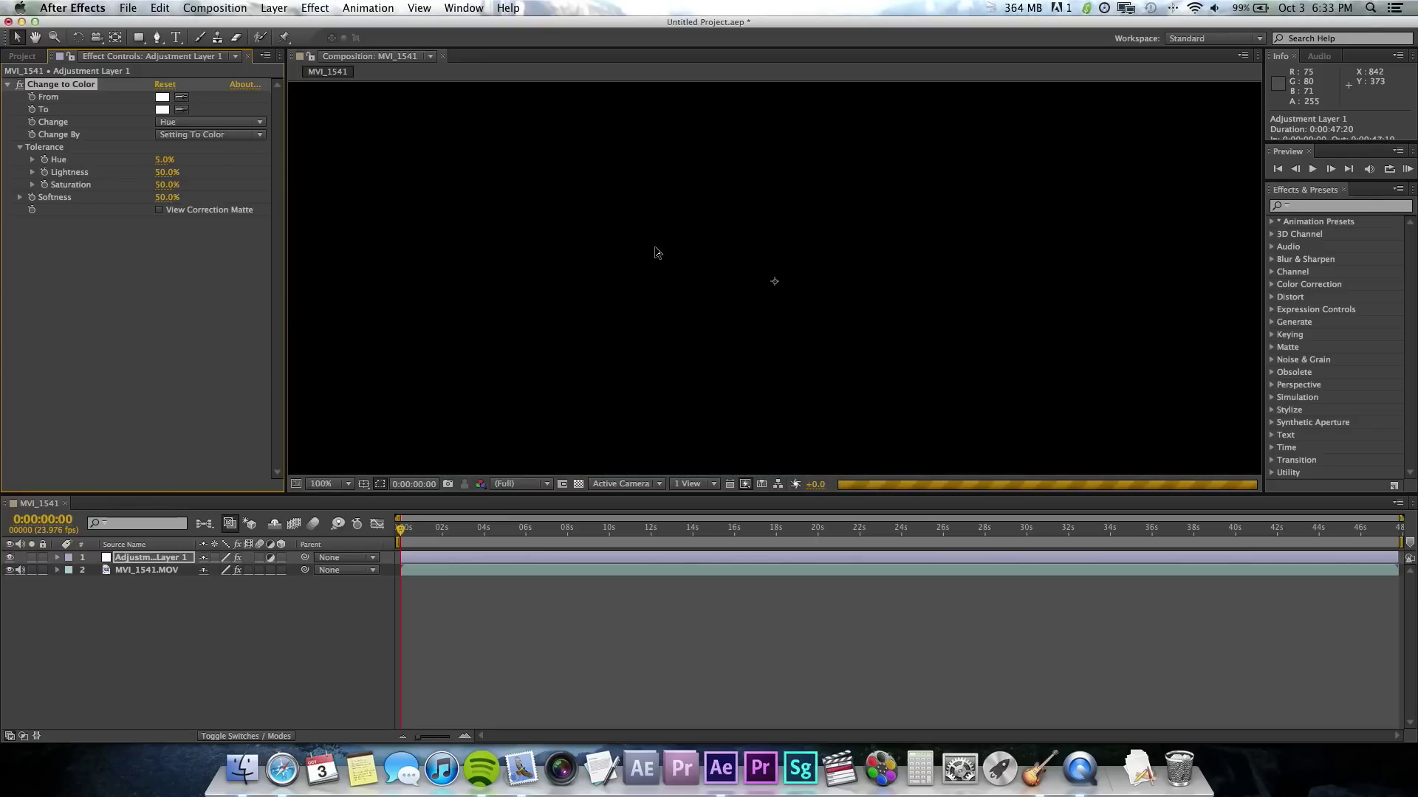
pyautogui.scroll(4, 686, 273)
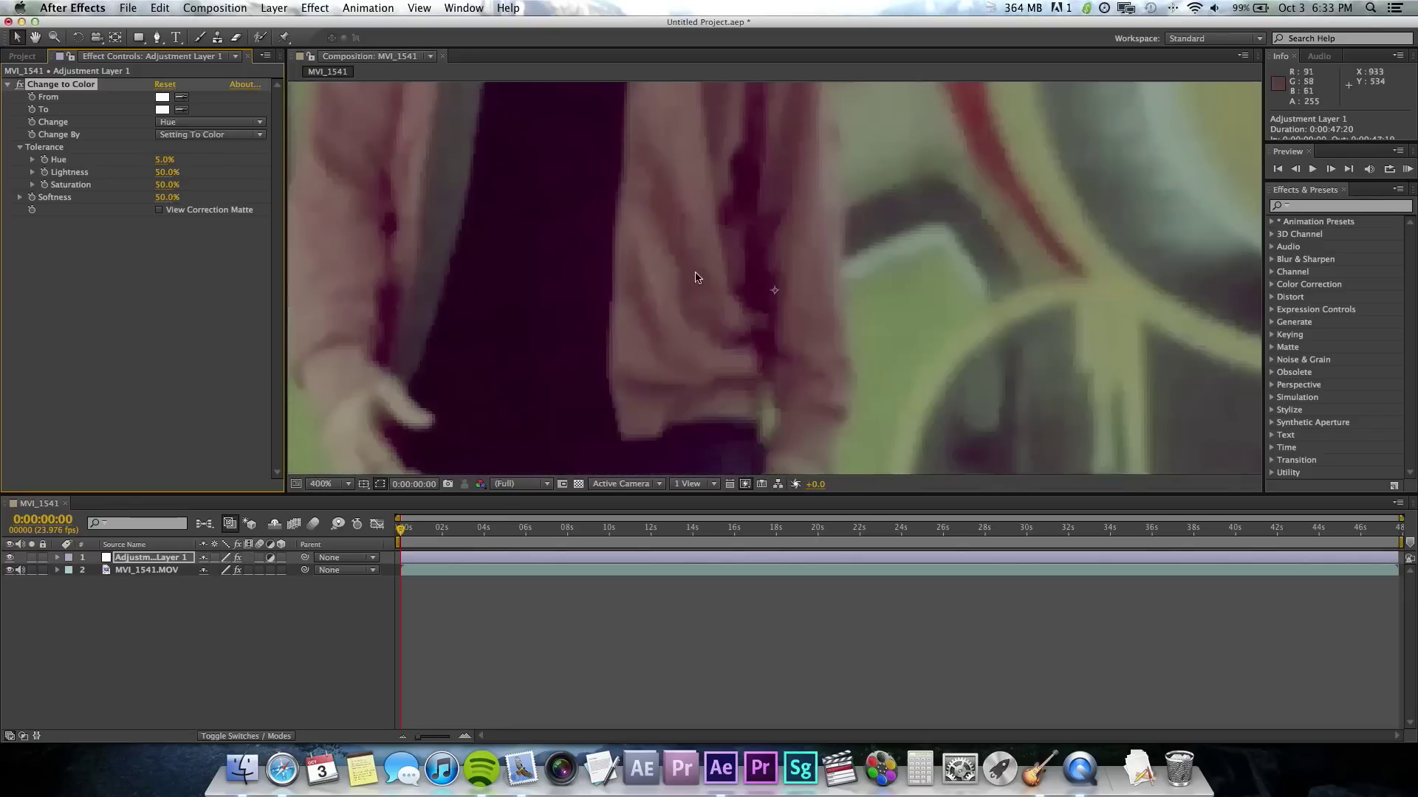
pyautogui.scroll(-6, 696, 278)
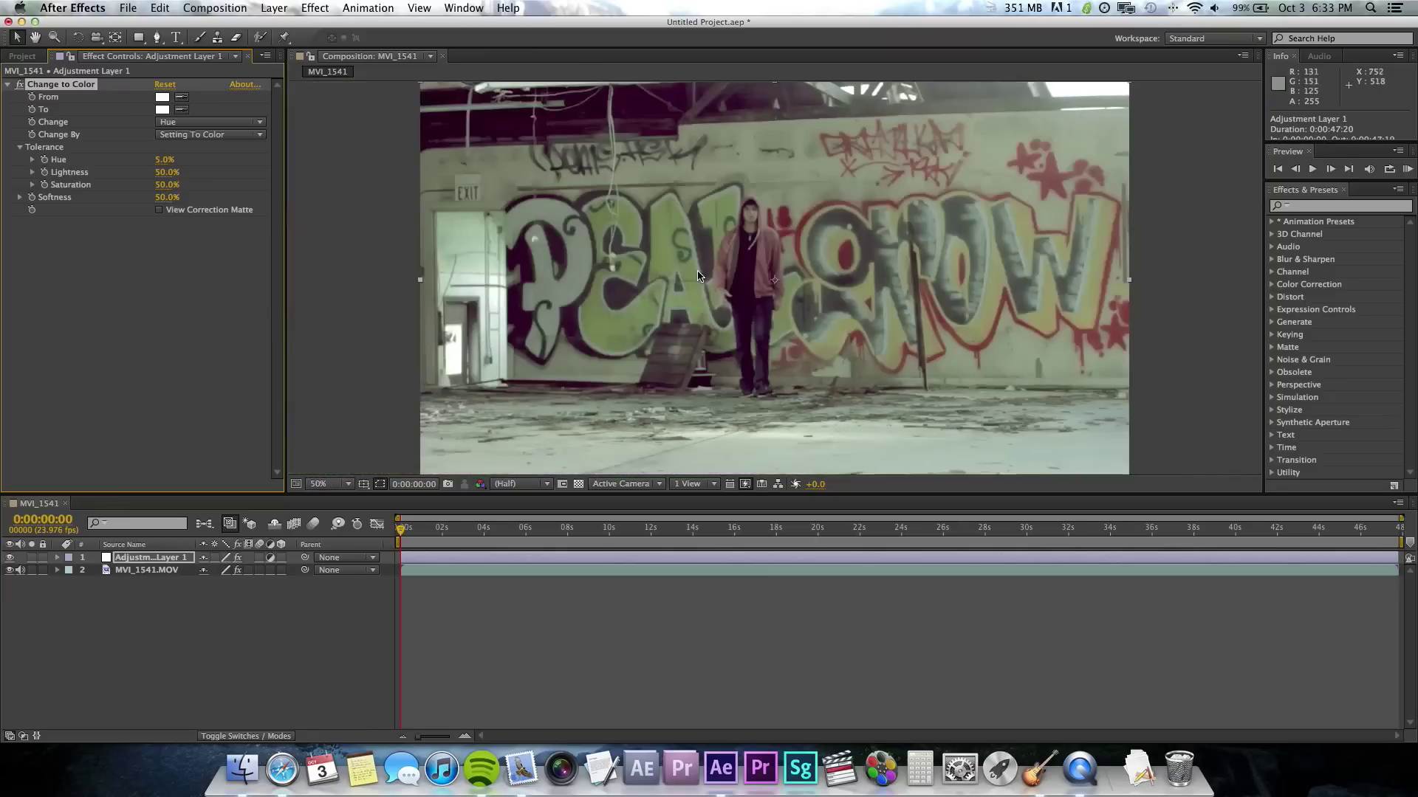
pyautogui.scroll(-1, 698, 276)
pyautogui.scroll(2, 700, 277)
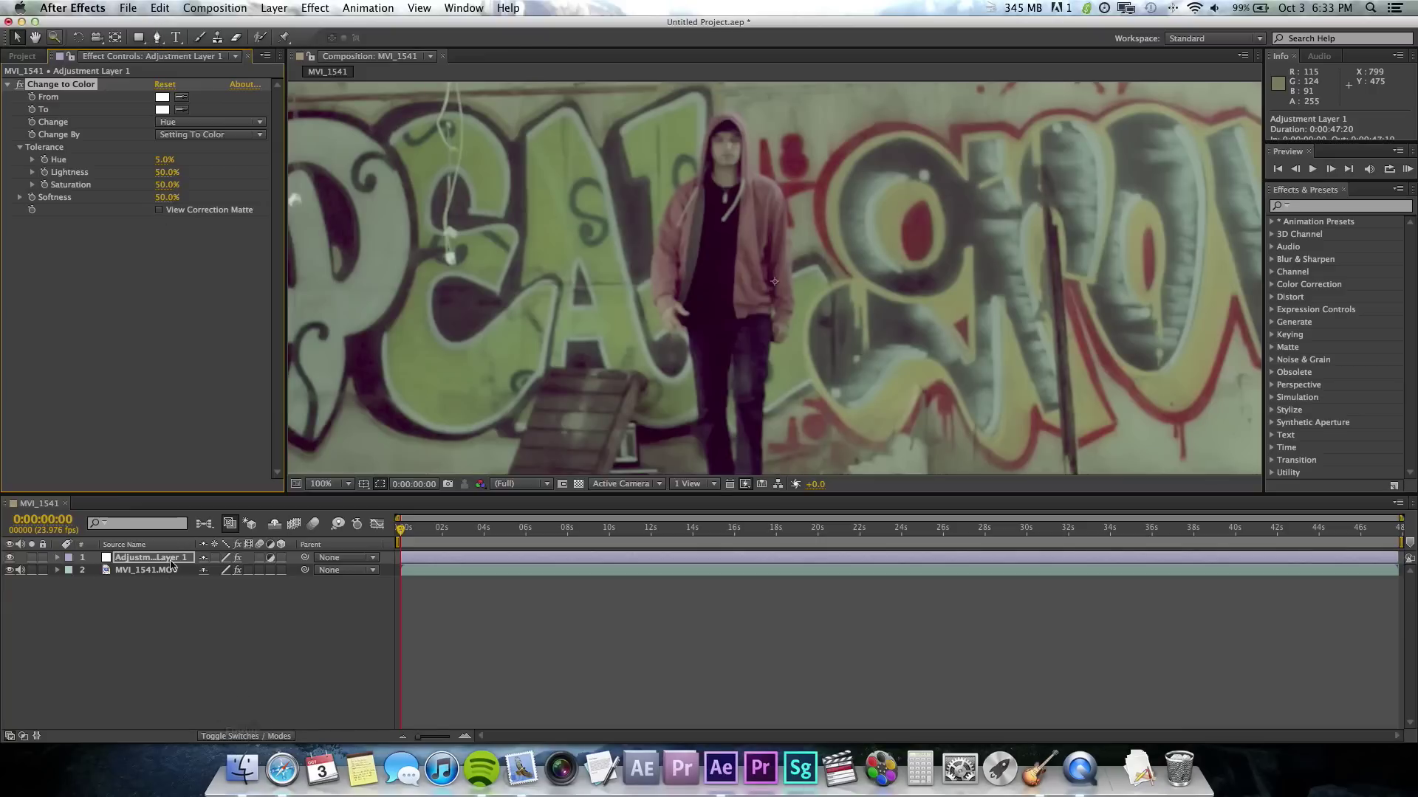
# - With the Pen tool, trace mask points up the man's left side and over his hood
pyautogui.click(157, 40)
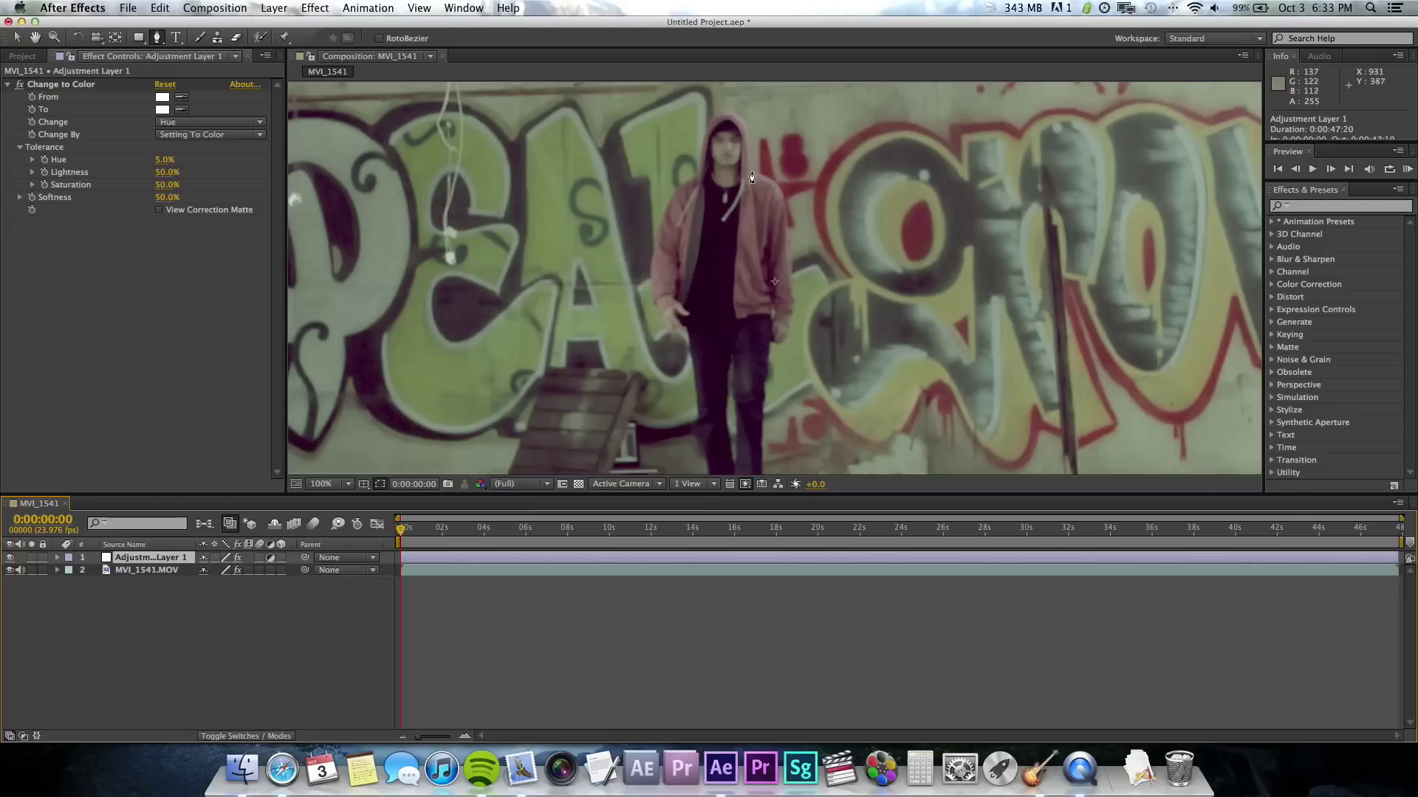
pyautogui.click(647, 257)
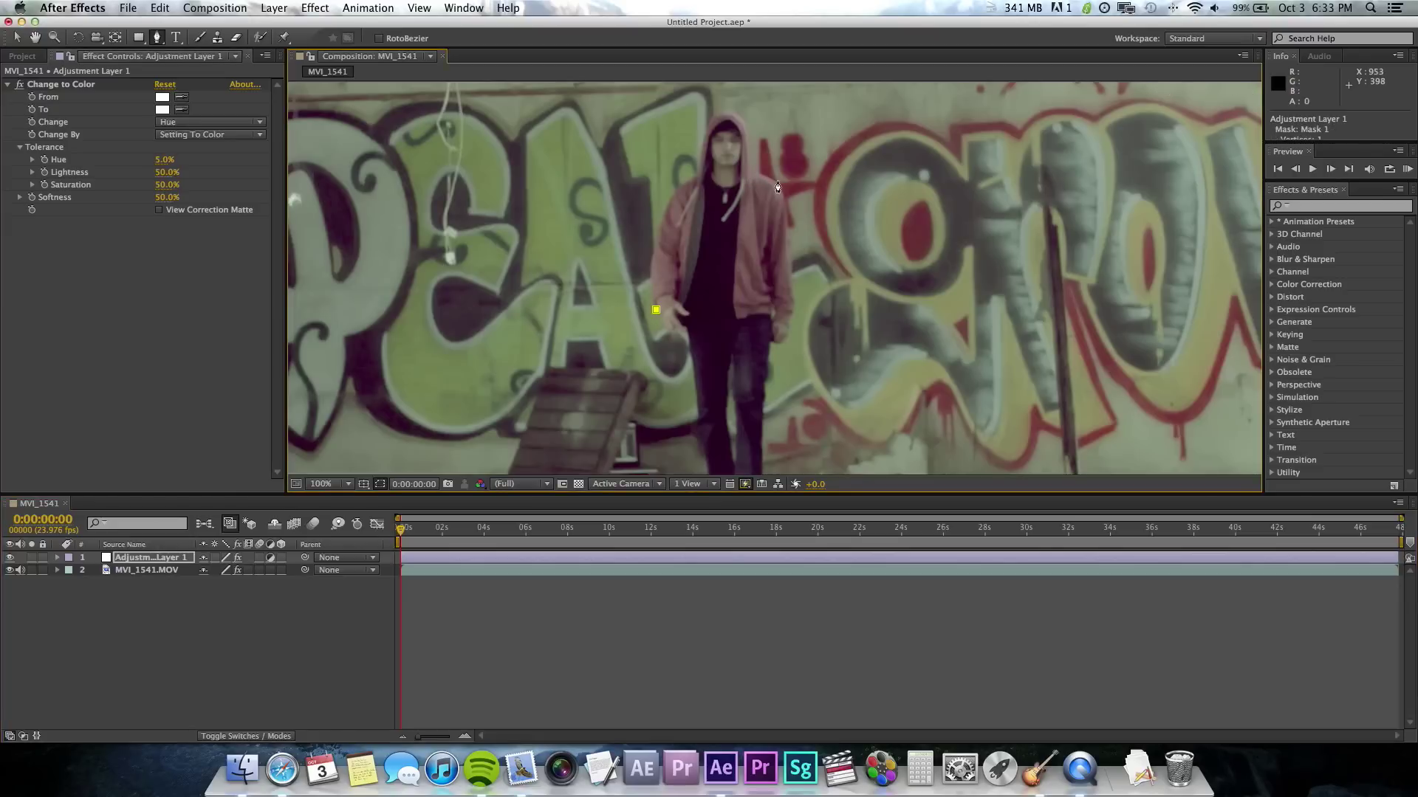
pyautogui.click(656, 310)
pyautogui.click(667, 187)
pyautogui.click(693, 165)
pyautogui.click(705, 121)
pyautogui.click(734, 106)
pyautogui.click(748, 139)
pyautogui.click(749, 169)
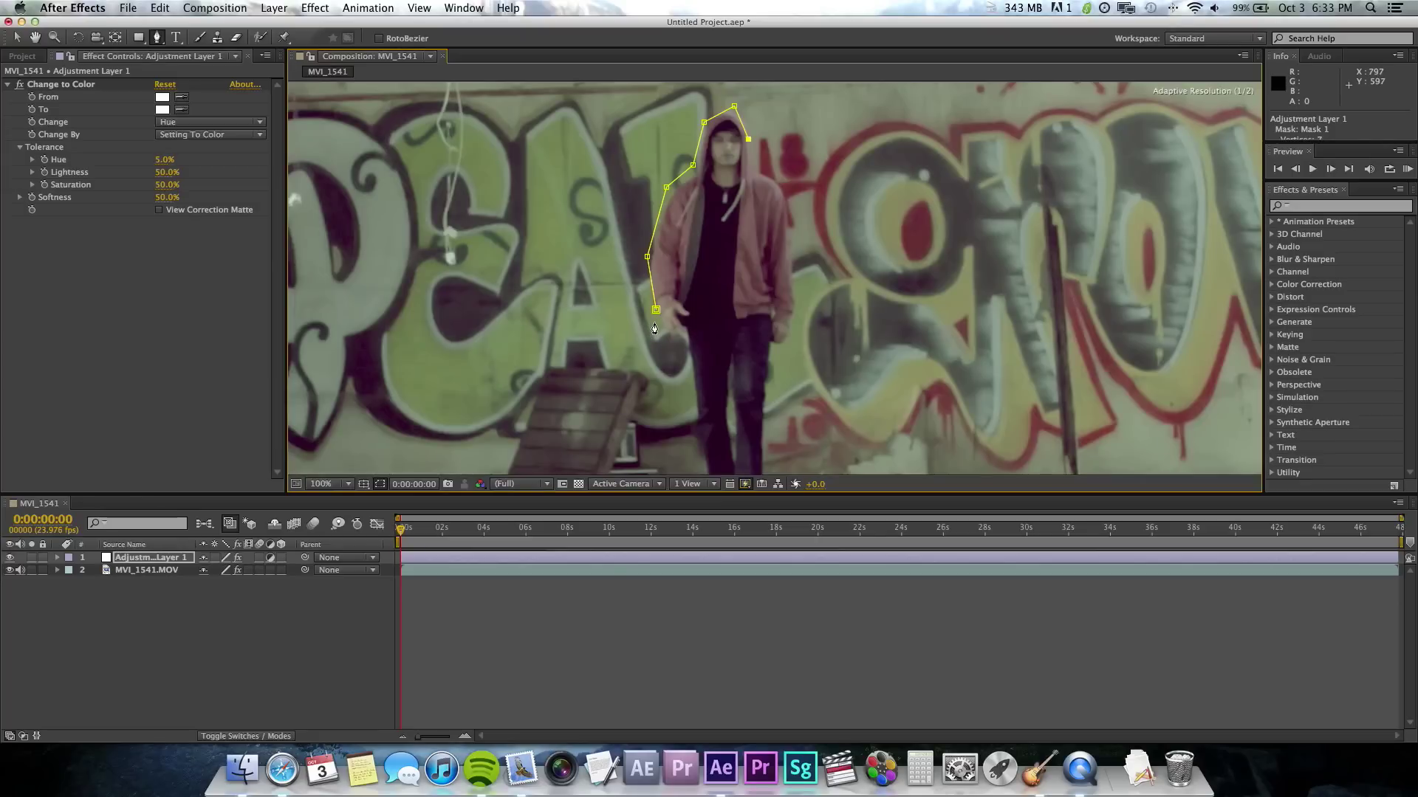
# - Continue the mask over the right shoulder, along the jacket hem, and close it
pyautogui.click(768, 176)
pyautogui.click(785, 202)
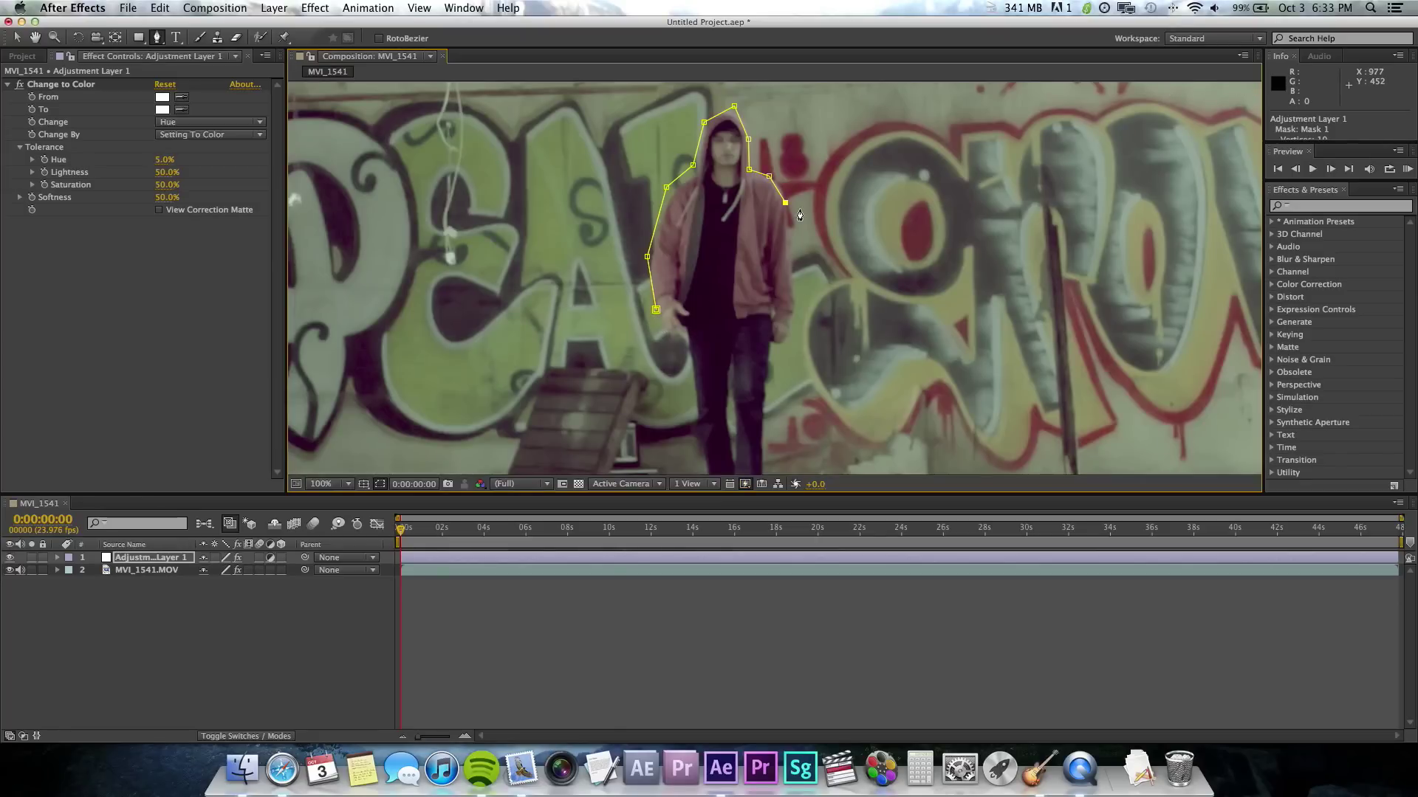
pyautogui.click(793, 251)
pyautogui.click(793, 340)
pyautogui.click(758, 325)
pyautogui.click(697, 329)
pyautogui.click(654, 321)
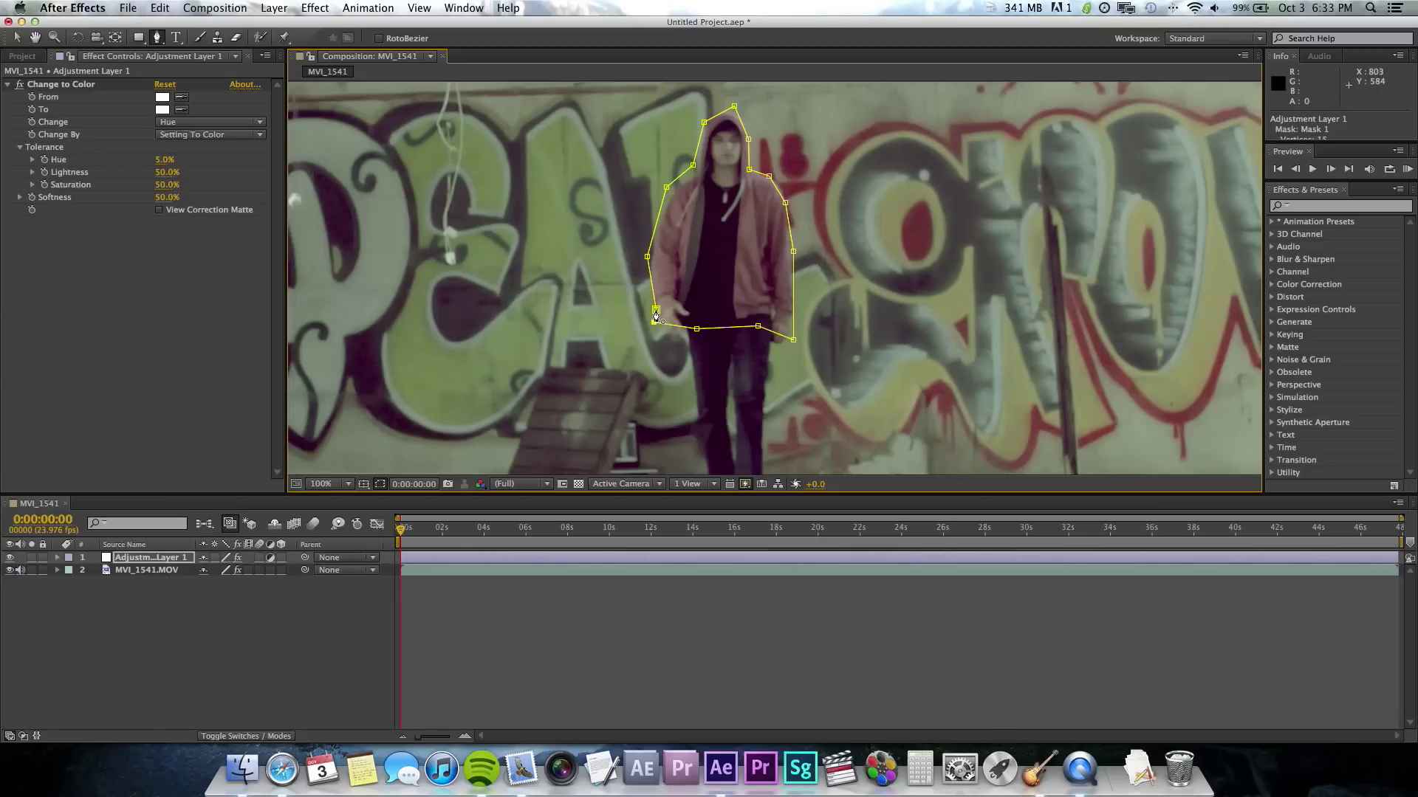
pyautogui.click(655, 311)
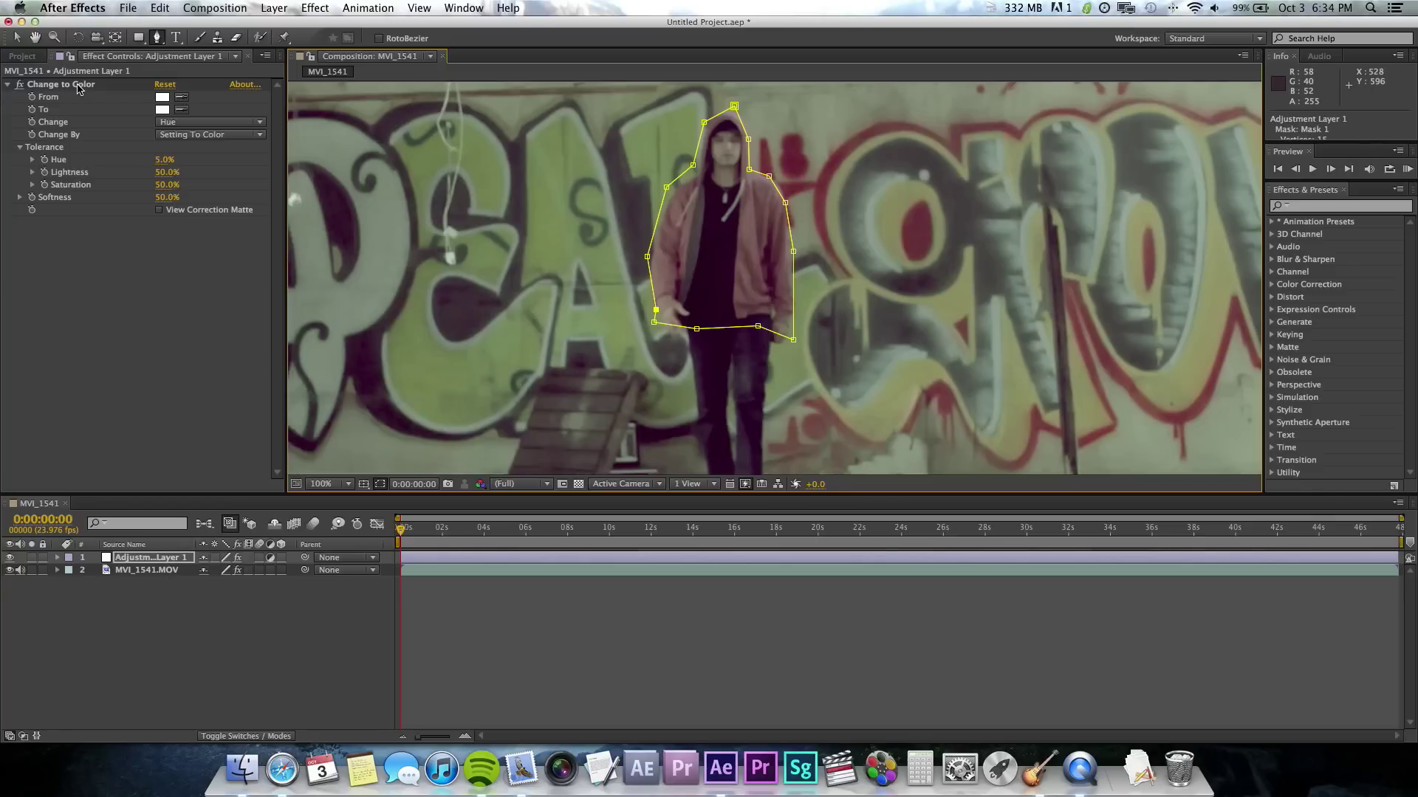
# - Sample the hoodie's reddish colour as Change to Color's From colour
pyautogui.click(20, 38)
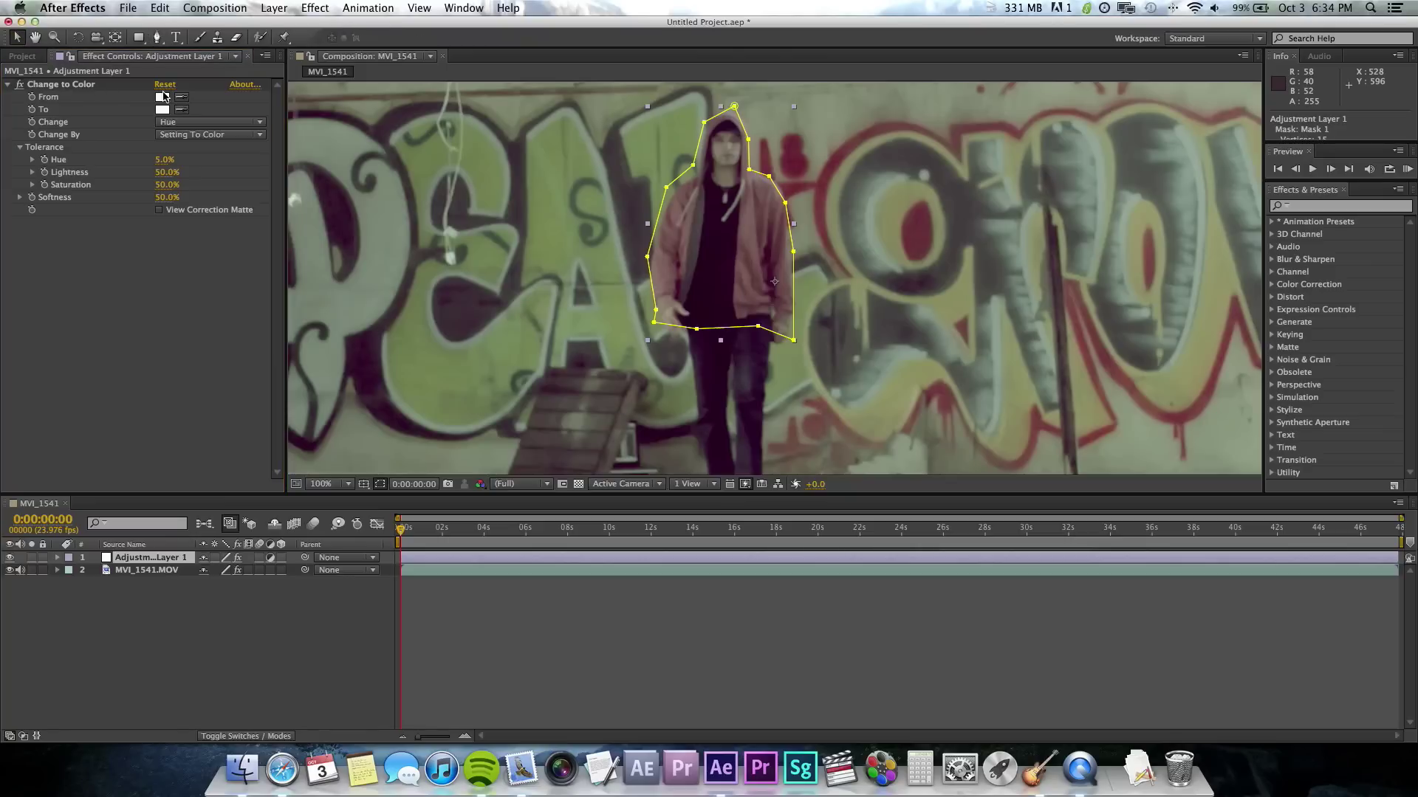
pyautogui.click(205, 108)
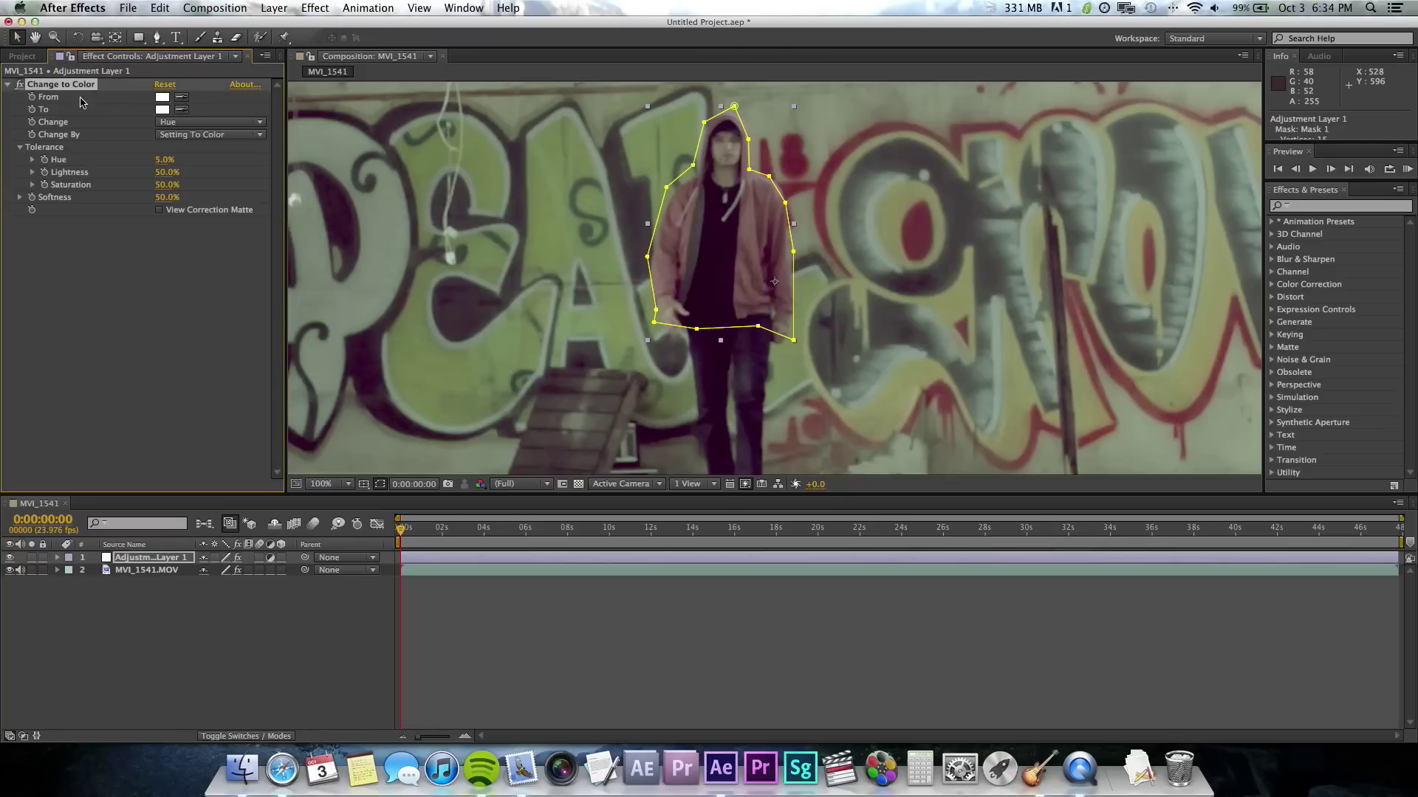
pyautogui.click(182, 99)
pyautogui.click(759, 244)
# - Set Change to Color's To colour to a dark navy blue (H 236, 000652)
pyautogui.click(162, 109)
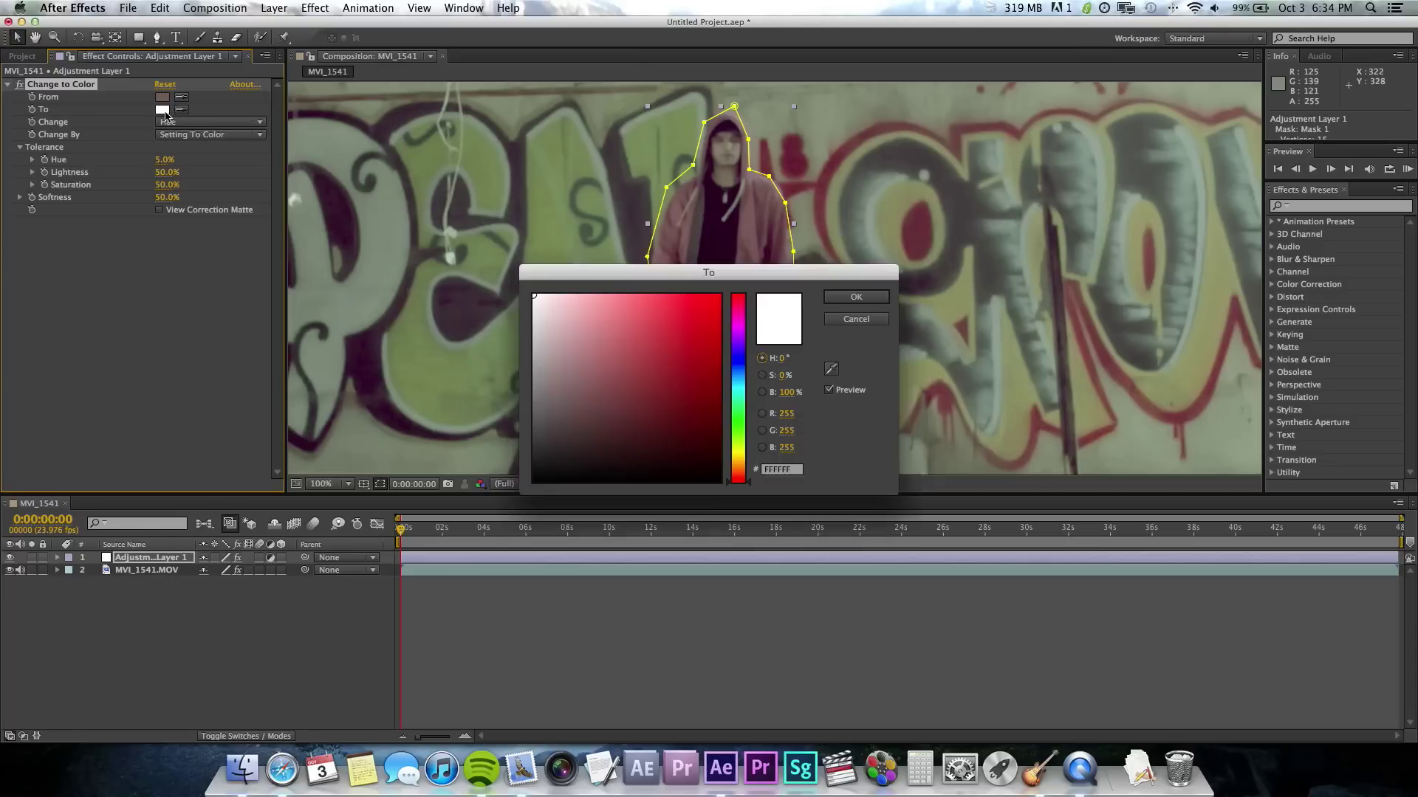
pyautogui.moveTo(739, 418); pyautogui.dragTo(738, 359)
pyautogui.click(720, 381)
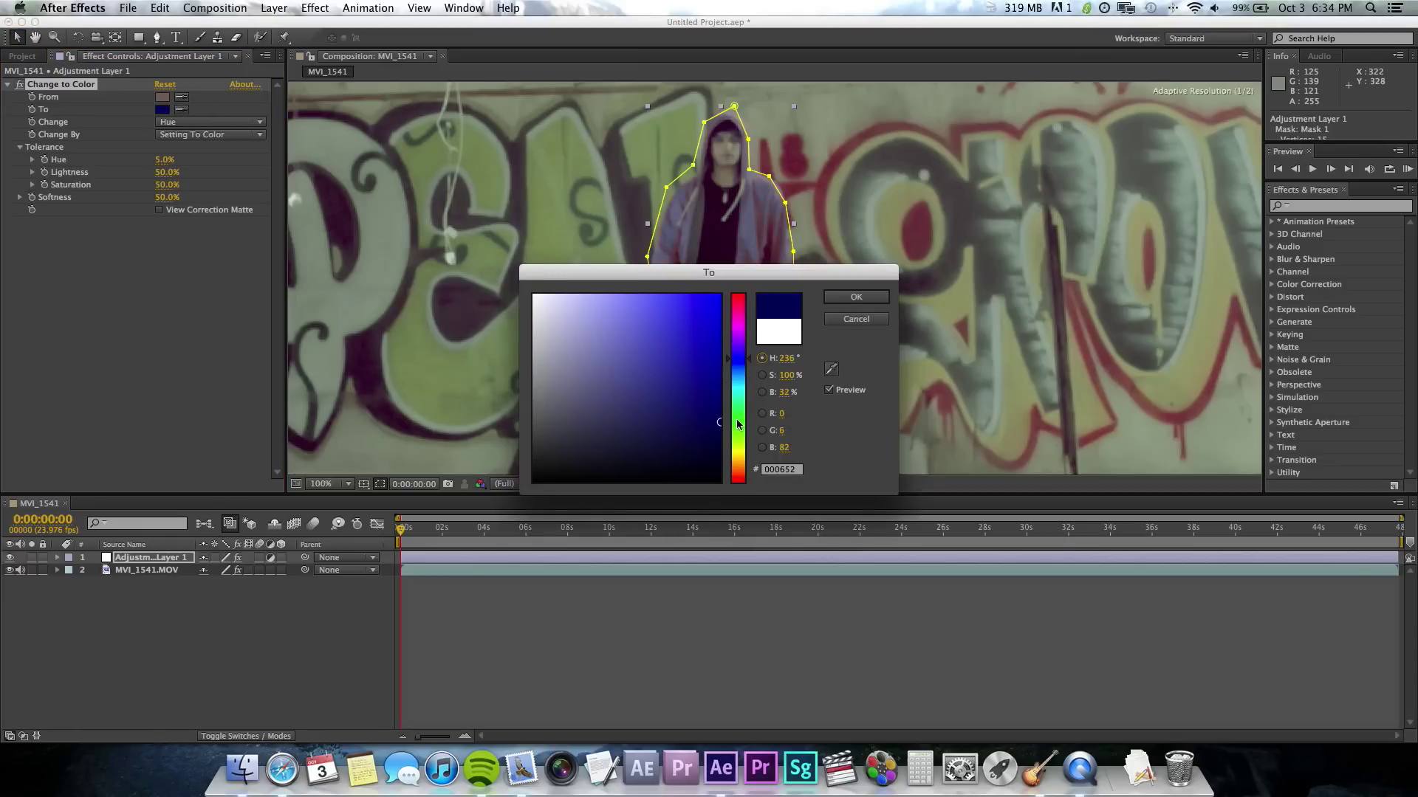
pyautogui.click(859, 299)
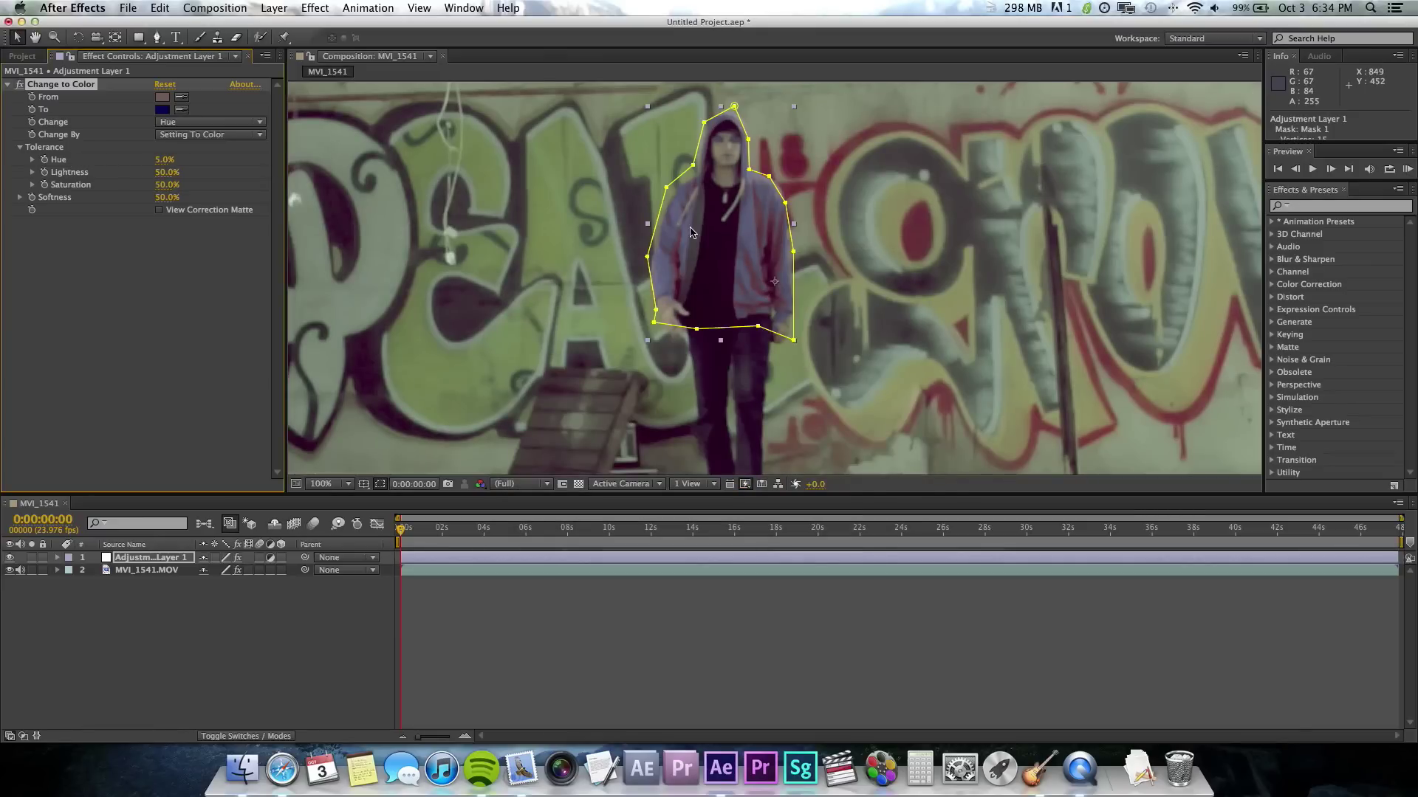
# - Set tolerances to Hue 16%, Lightness 88%, Saturation 61%, Softness 100%, and hide the mask outline
pyautogui.moveTo(164, 160); pyautogui.dragTo(185, 163)
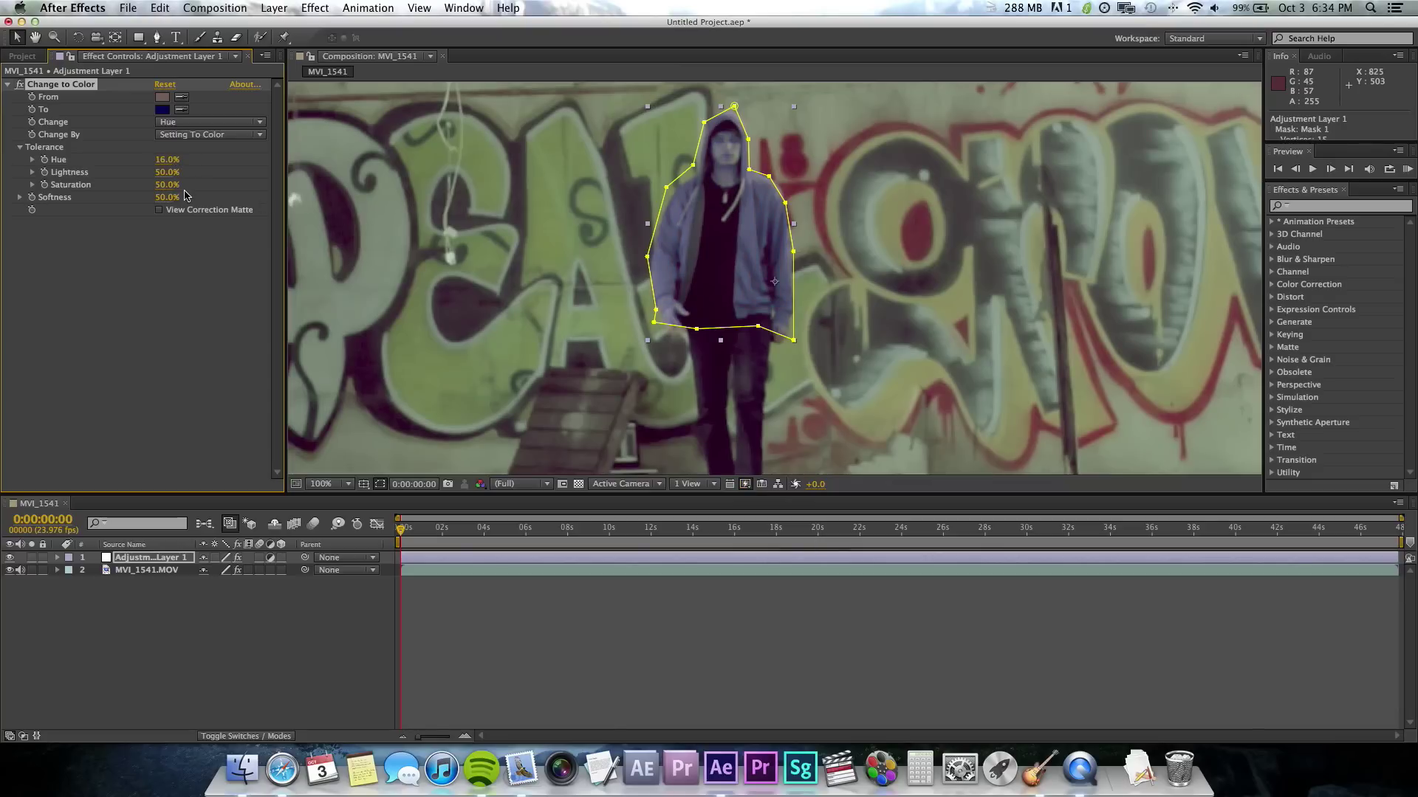
pyautogui.moveTo(167, 197)
pyautogui.mouseDown()
pyautogui.moveTo(165, 177)
pyautogui.moveTo(177, 198)
pyautogui.mouseUp()
pyautogui.moveTo(233, 206); pyautogui.dragTo(245, 199)
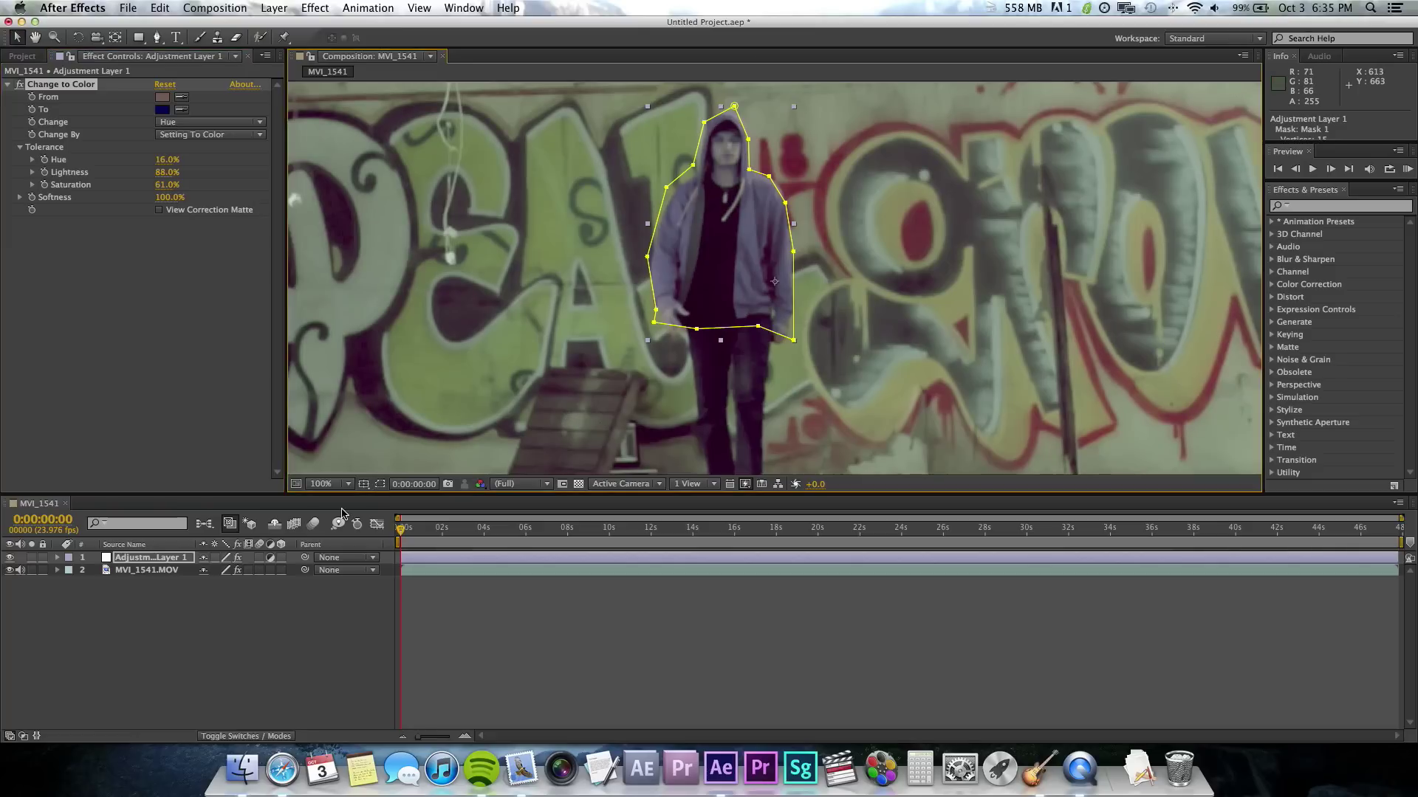
pyautogui.click(379, 484)
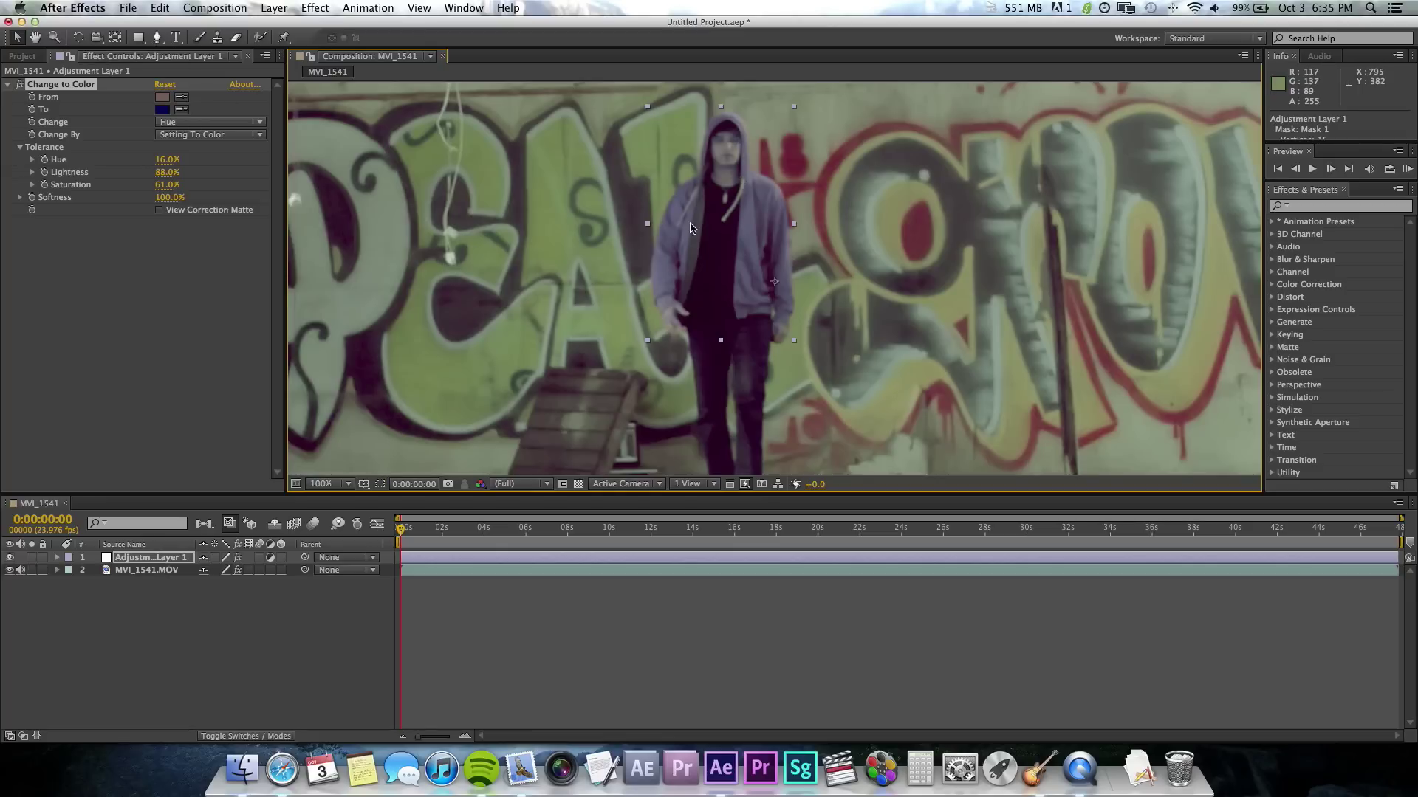
# - Deselect Mask 1 and draw a closed Pen-tool mask around the face inside the hood
pyautogui.click(706, 205)
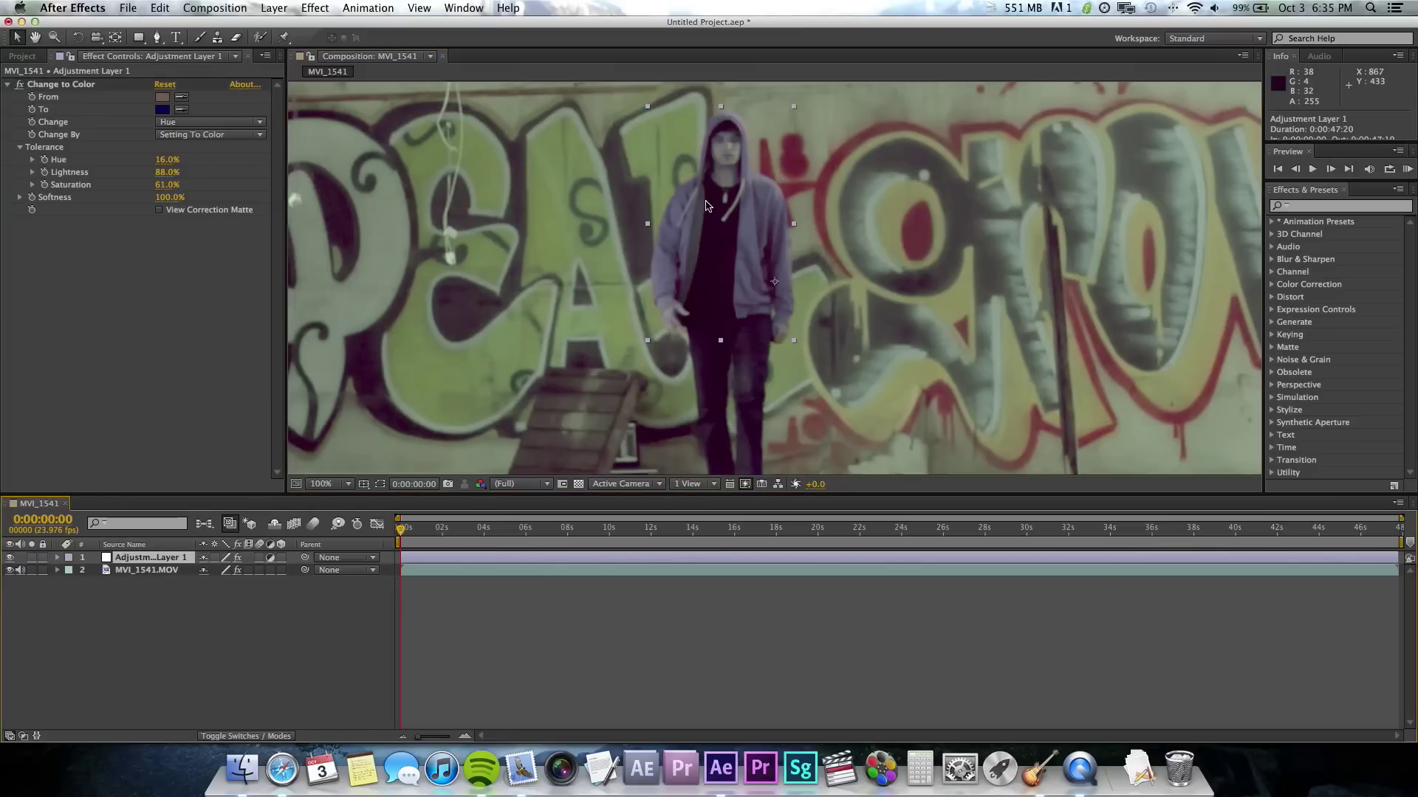
pyautogui.press('g')
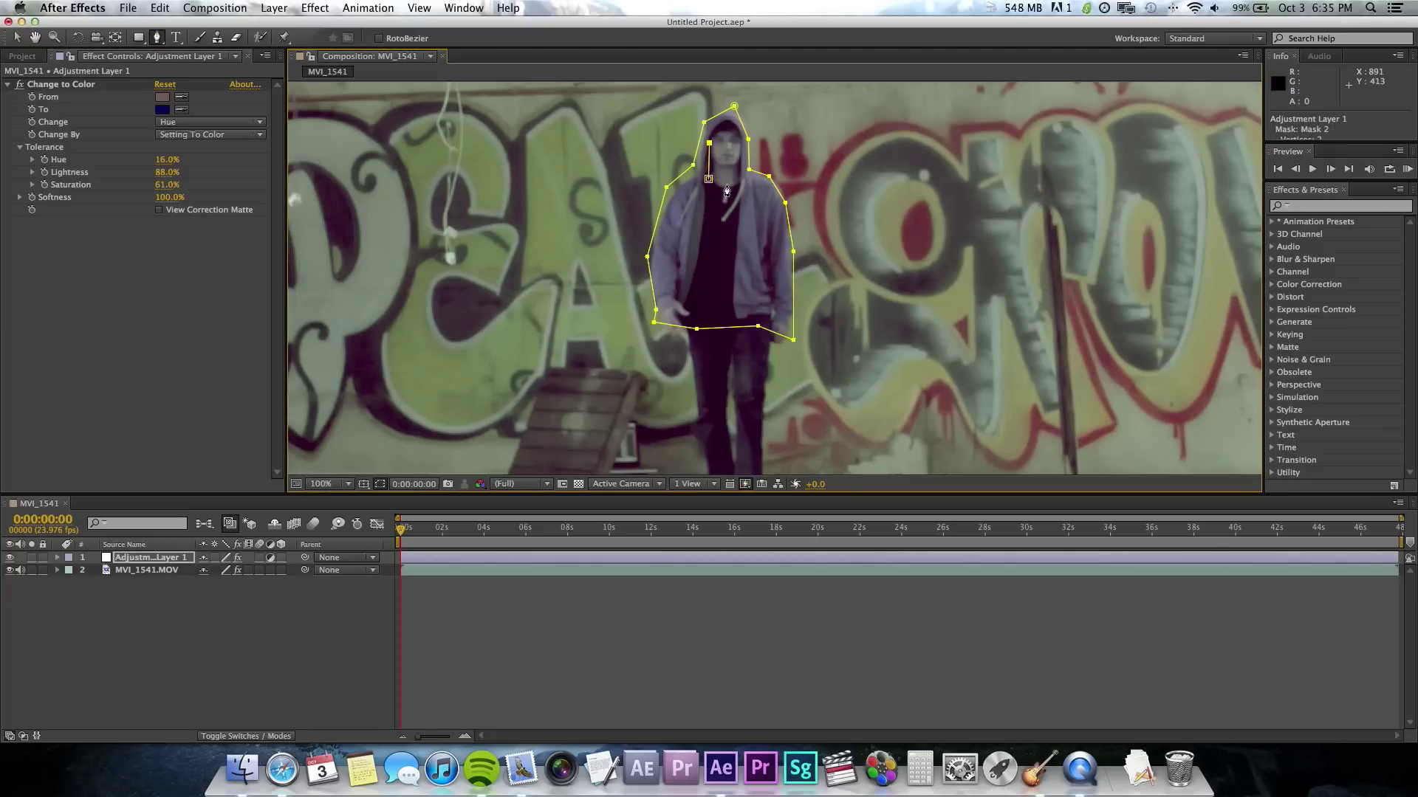
pyautogui.click(720, 125)
pyautogui.click(731, 129)
pyautogui.click(745, 138)
pyautogui.click(739, 188)
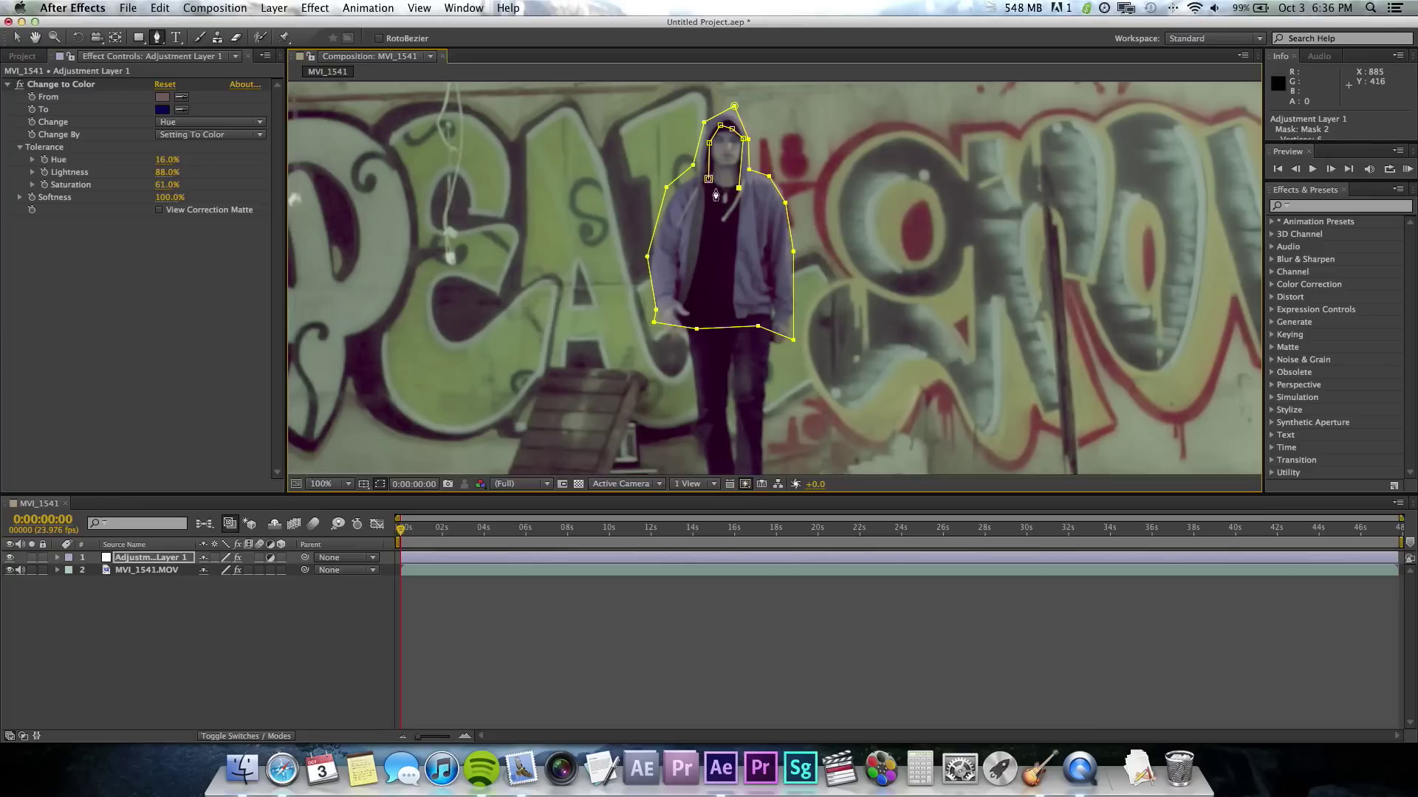
pyautogui.click(715, 195)
pyautogui.click(708, 179)
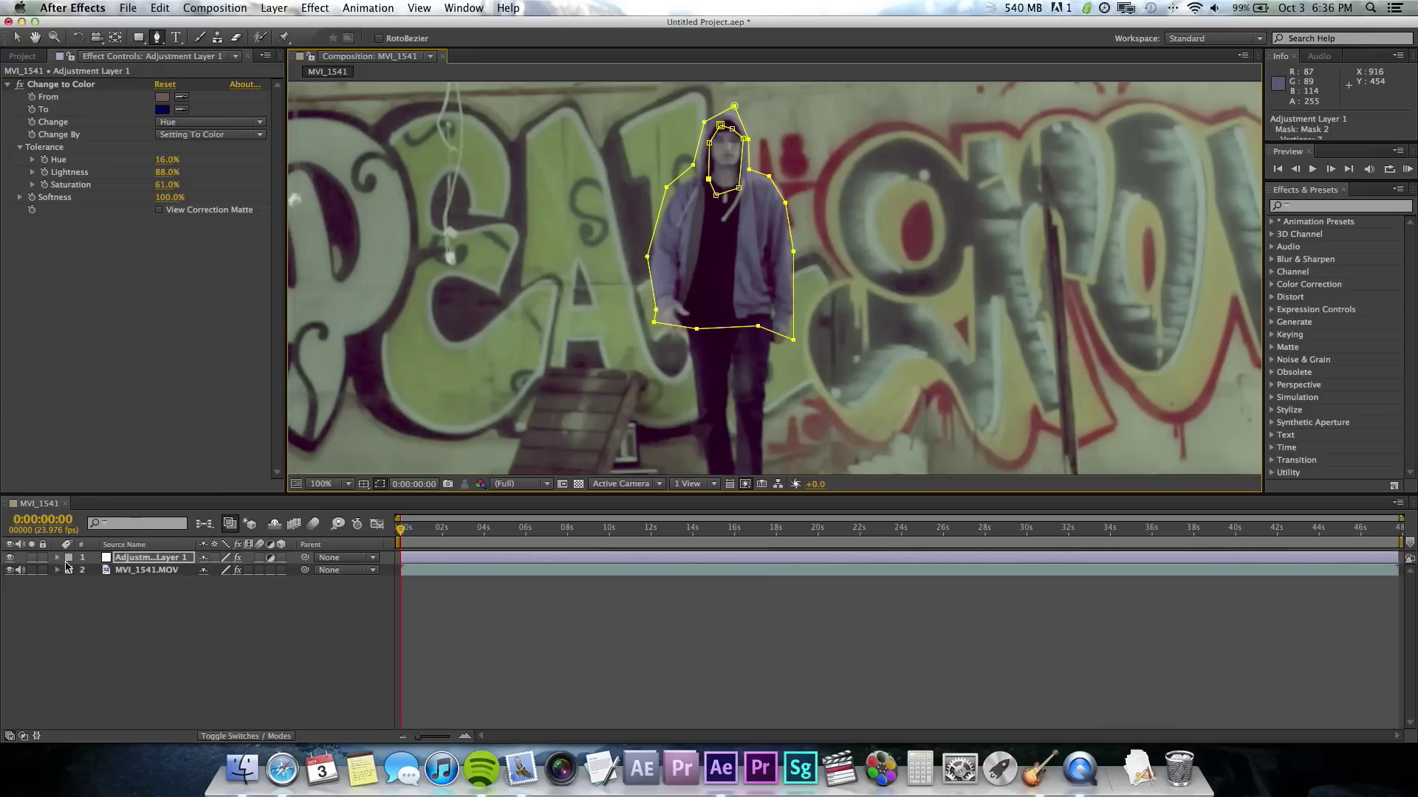
# - Set Mask 2's mode to Subtract on Adjustment Layer 1 and expand Mask 1's properties
pyautogui.click(58, 558)
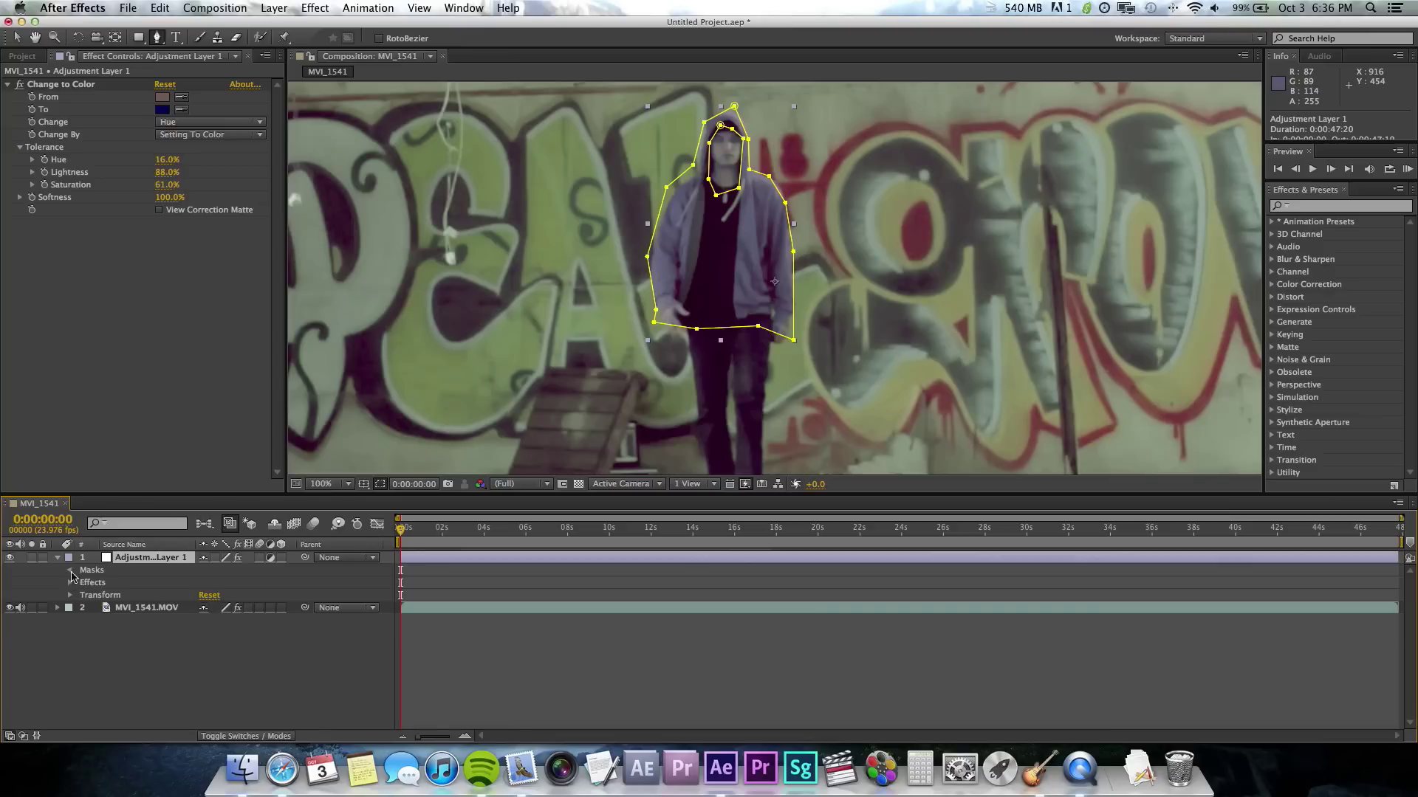
pyautogui.click(71, 570)
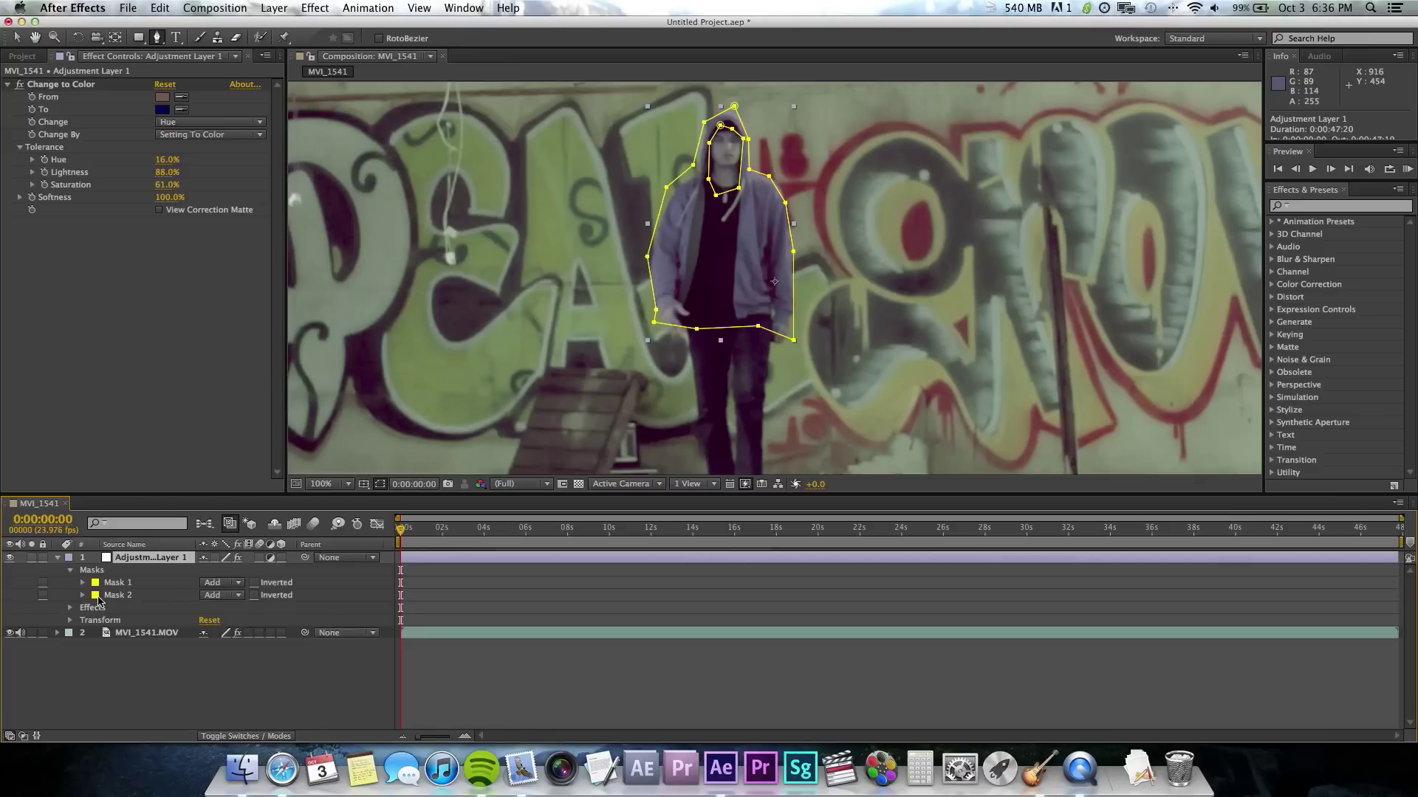
pyautogui.click(217, 596)
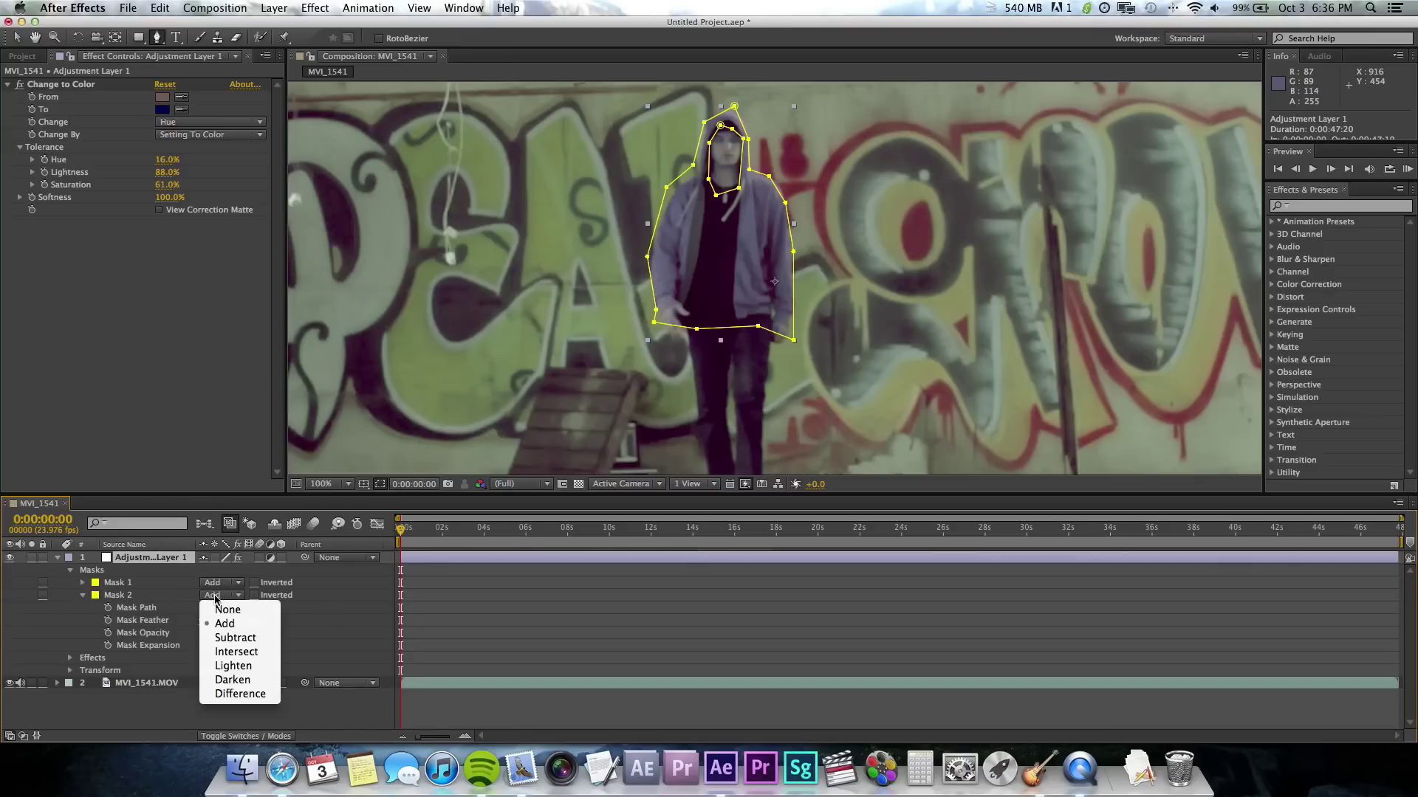
pyautogui.click(220, 641)
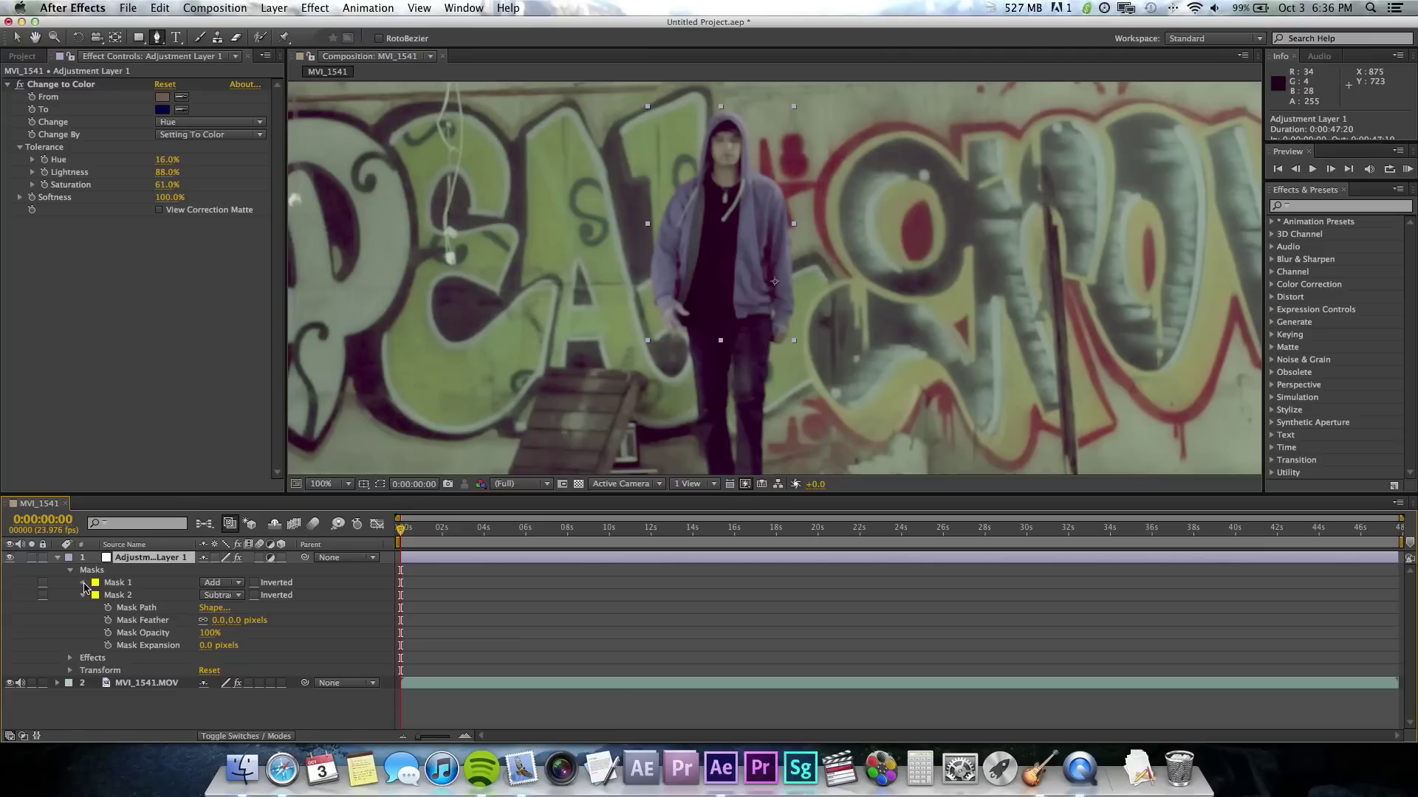
pyautogui.click(83, 584)
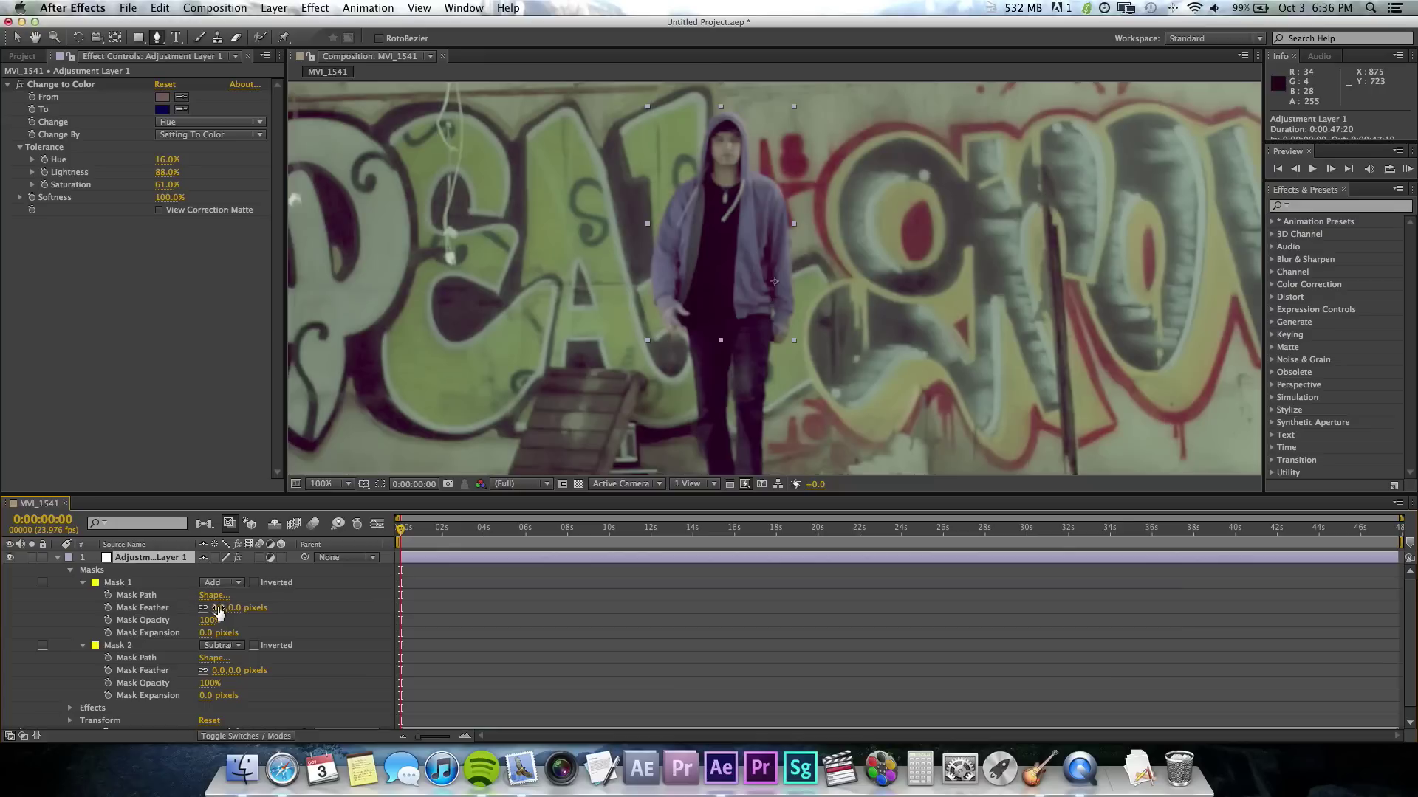
# - Feather Mask 1 by 13.0 pixels and zoom the Composition panel out to 50%
pyautogui.moveTo(217, 607); pyautogui.dragTo(253, 635)
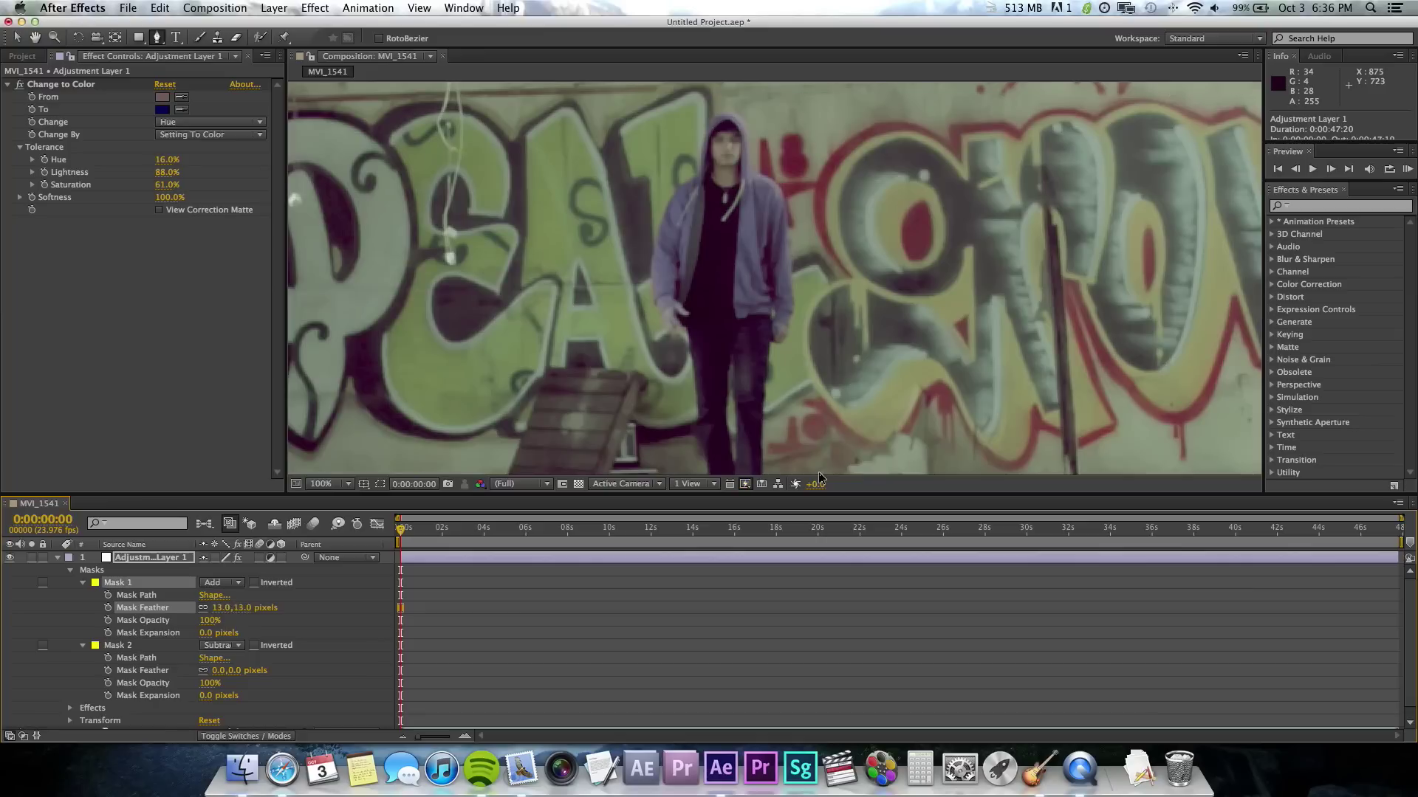
pyautogui.click(205, 633)
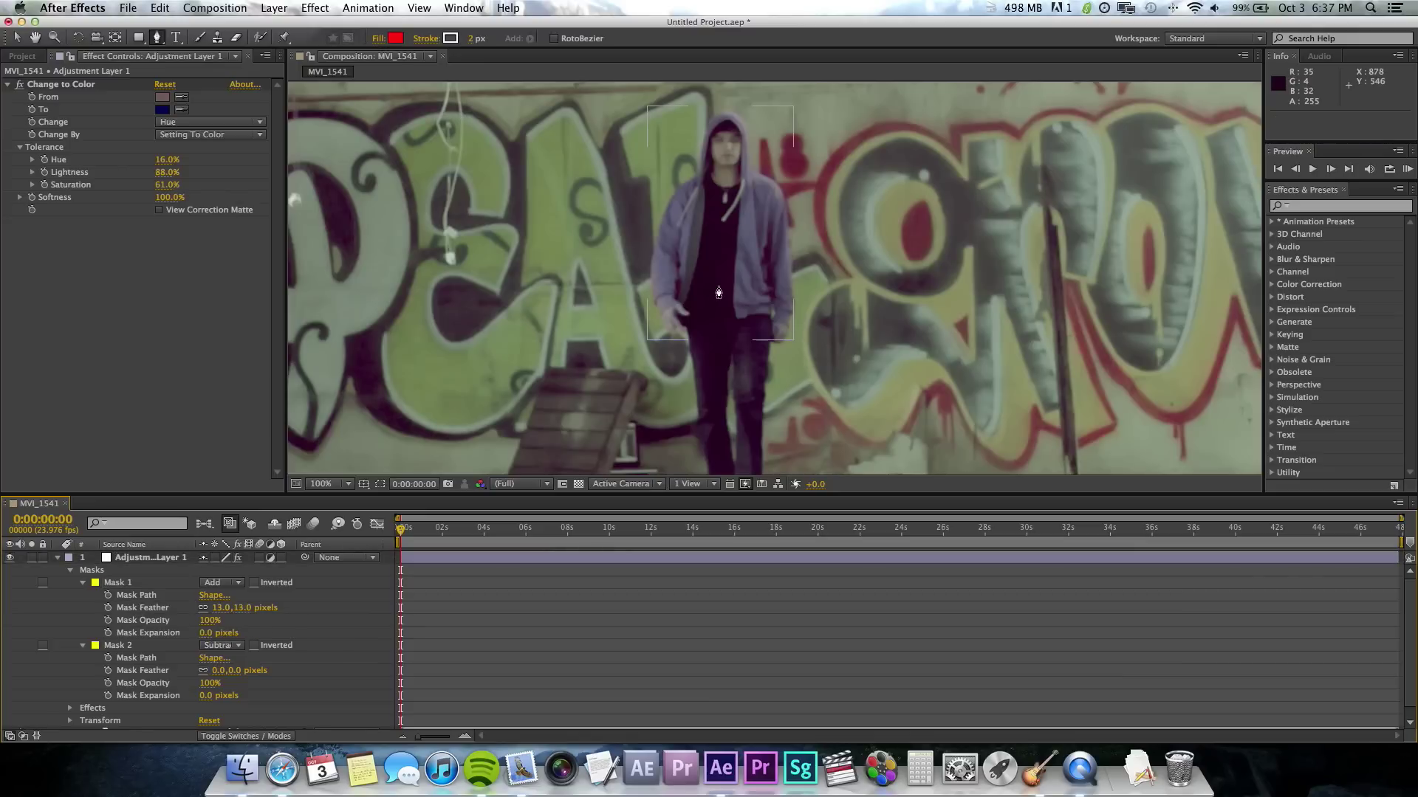
pyautogui.press('super+shift+a')
pyautogui.press('v')
pyautogui.press(',')
pyautogui.press(',')
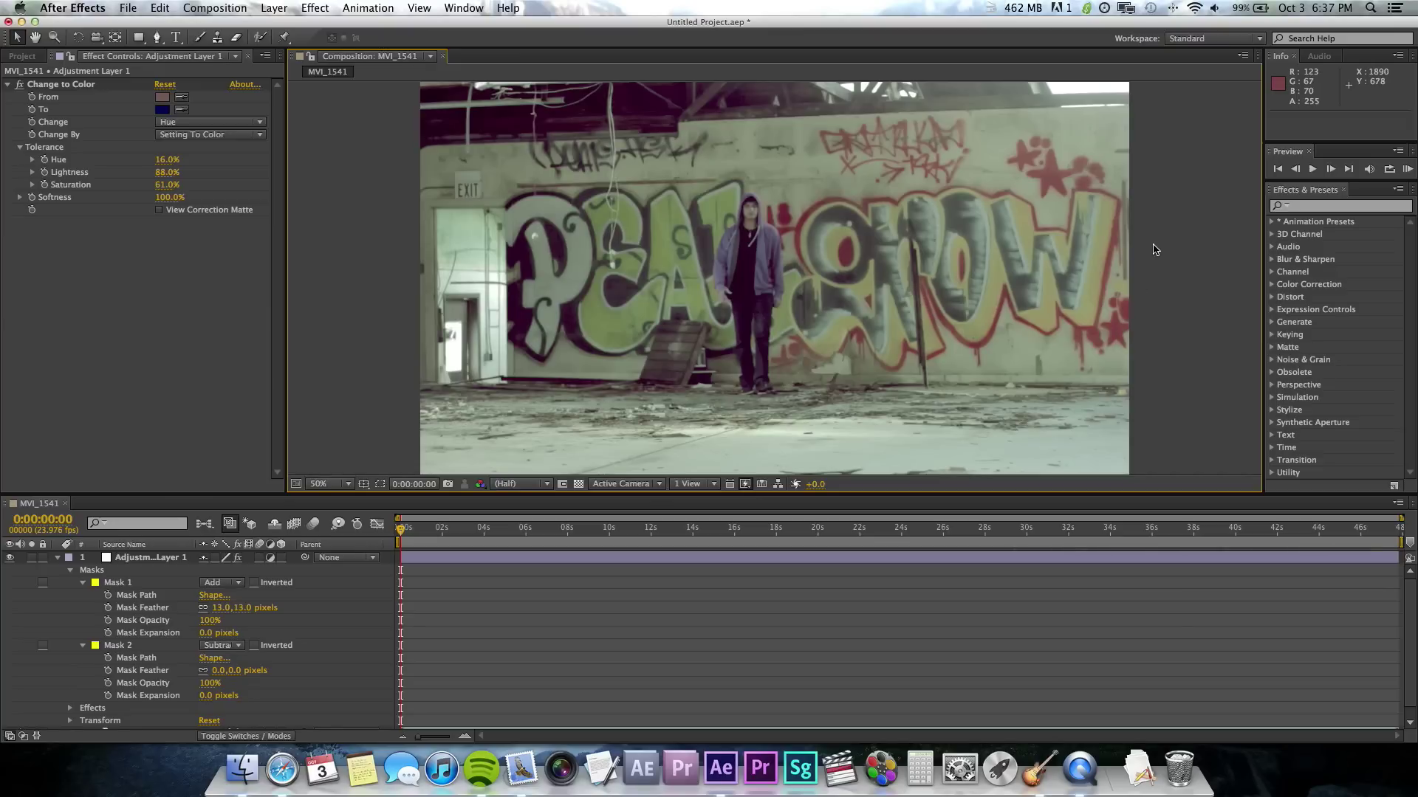
# - Turn off Change to Color to compare the original red hoodie, then reselect the adjustment layer and zoom out
pyautogui.click(22, 89)
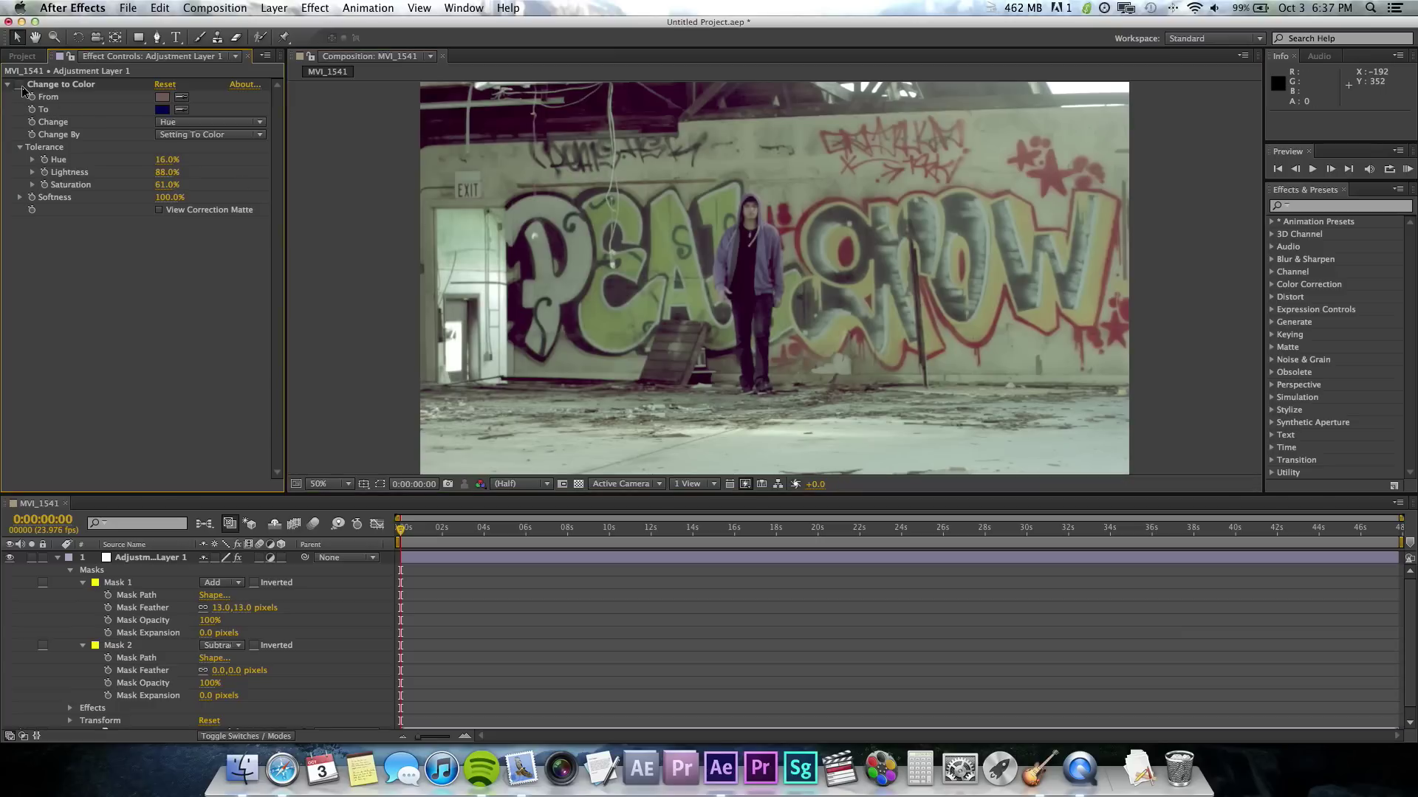
pyautogui.click(23, 87)
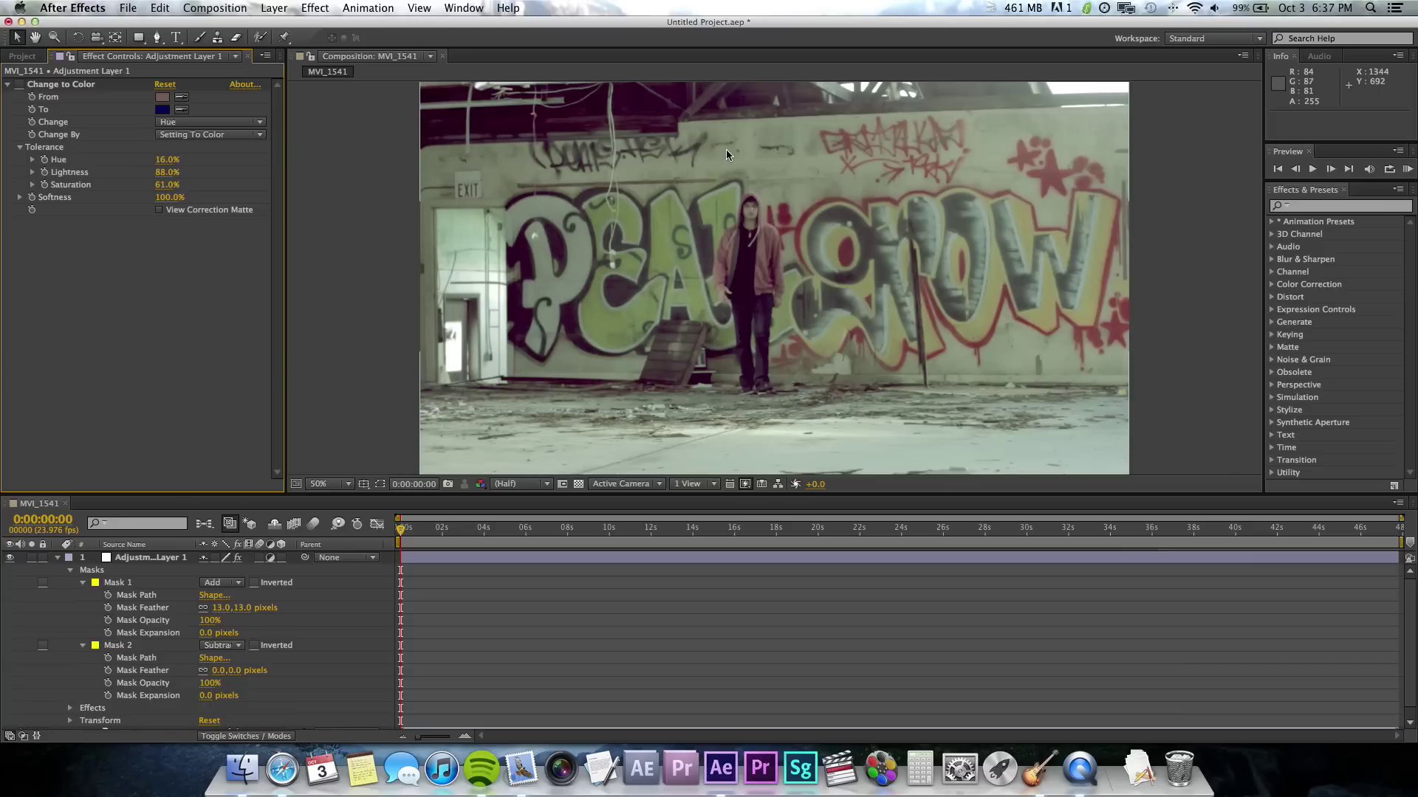
pyautogui.click(135, 561)
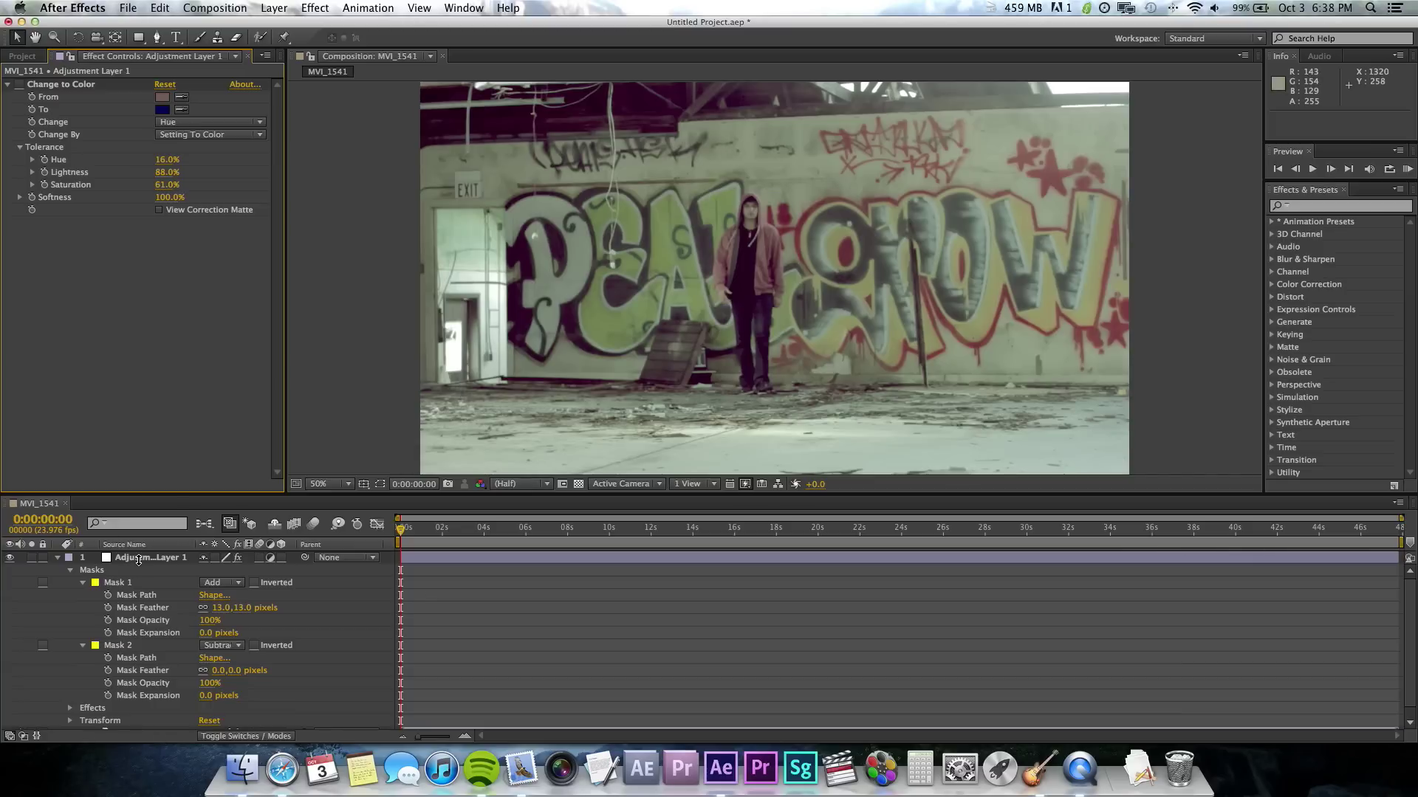
pyautogui.click(137, 557)
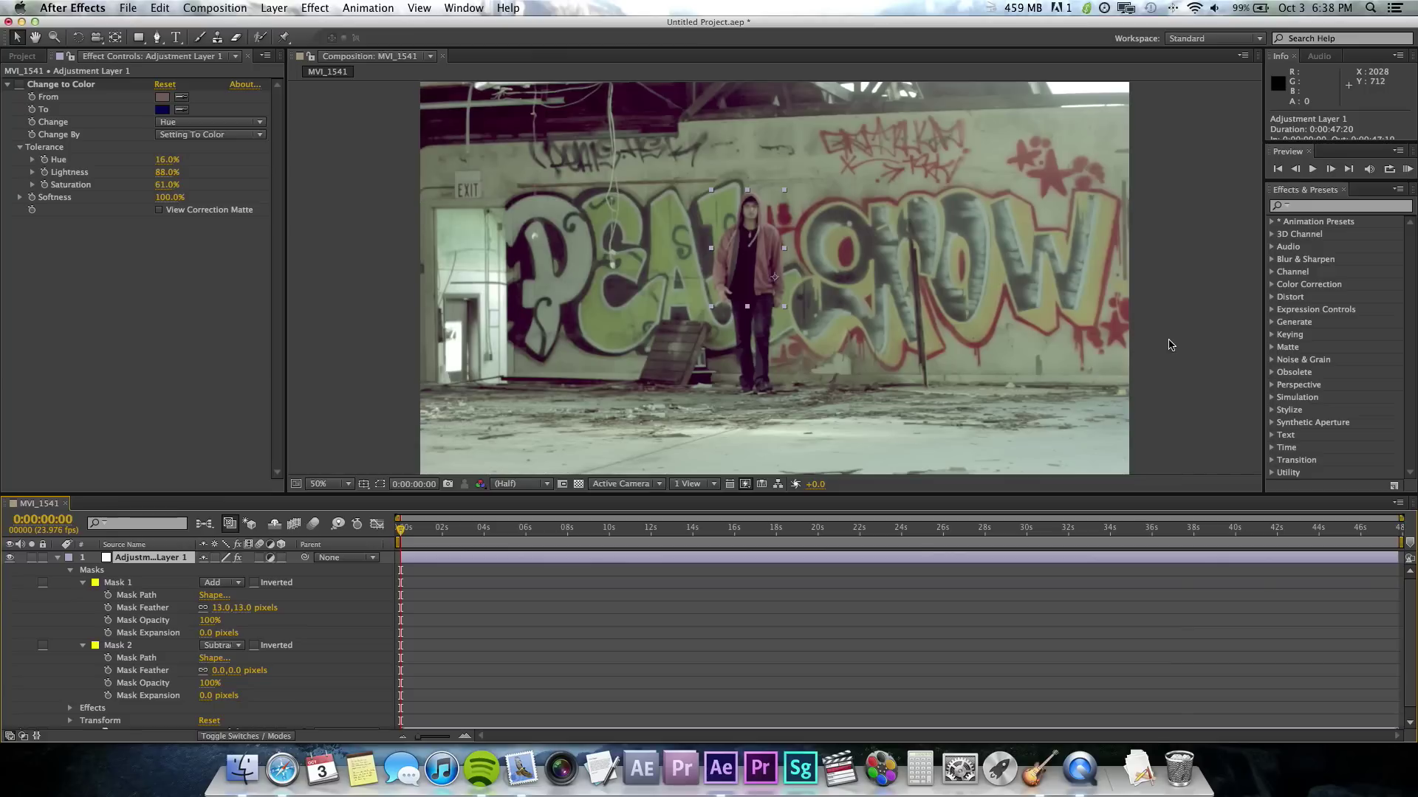
pyautogui.press(',')
pyautogui.press(',')
pyautogui.press(',')
pyautogui.press(',')
pyautogui.press(',')
pyautogui.press(',')
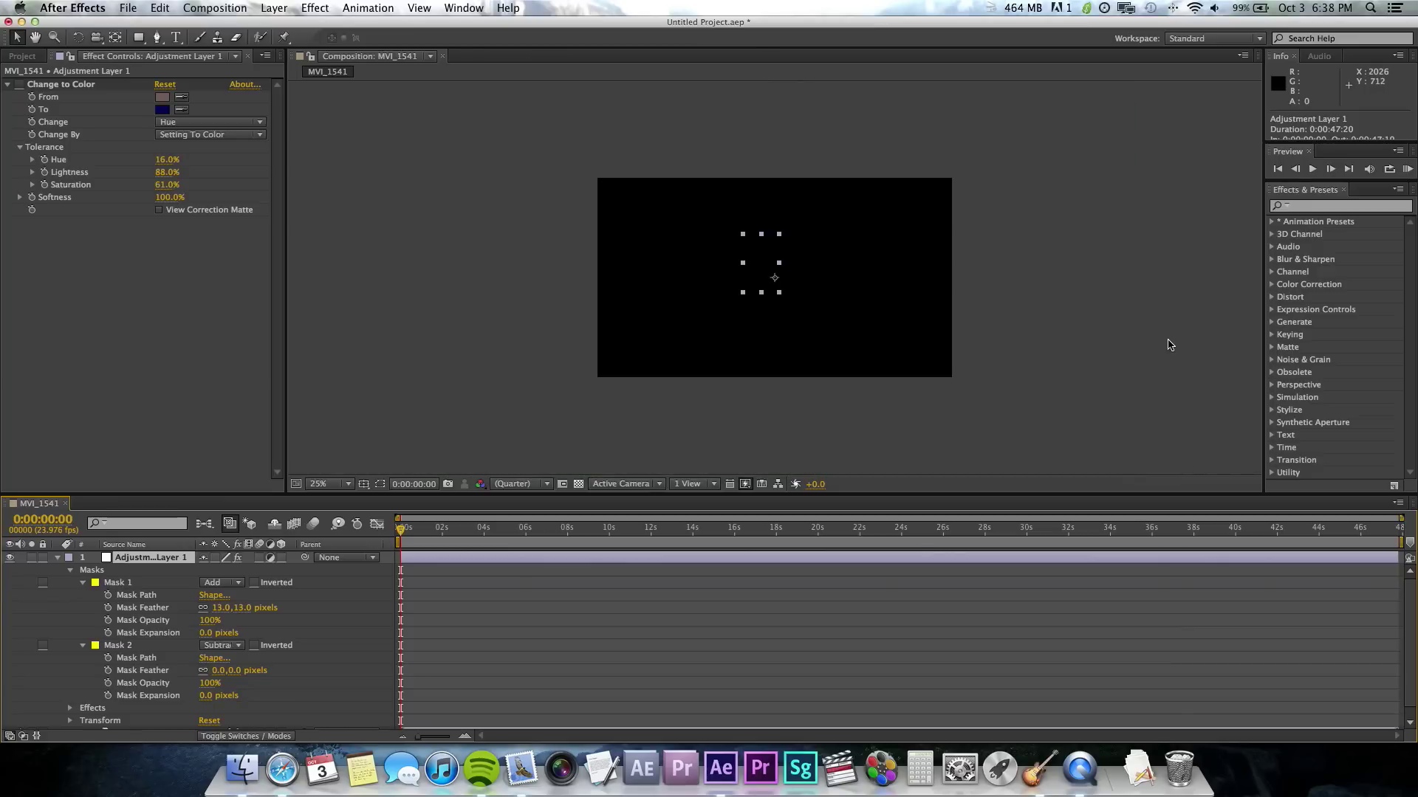
pyautogui.press(',')
pyautogui.press(',')
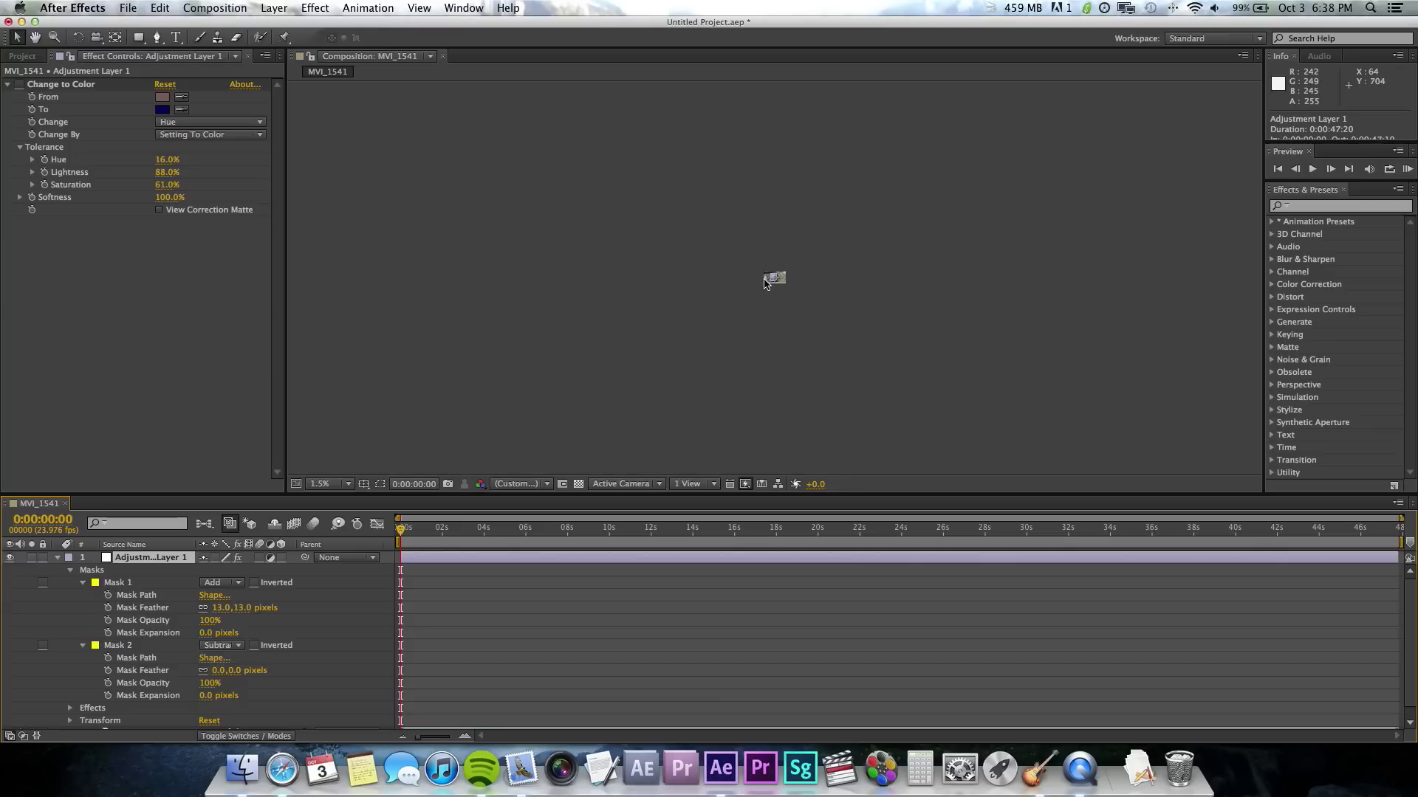
pyautogui.scroll(3, 768, 288)
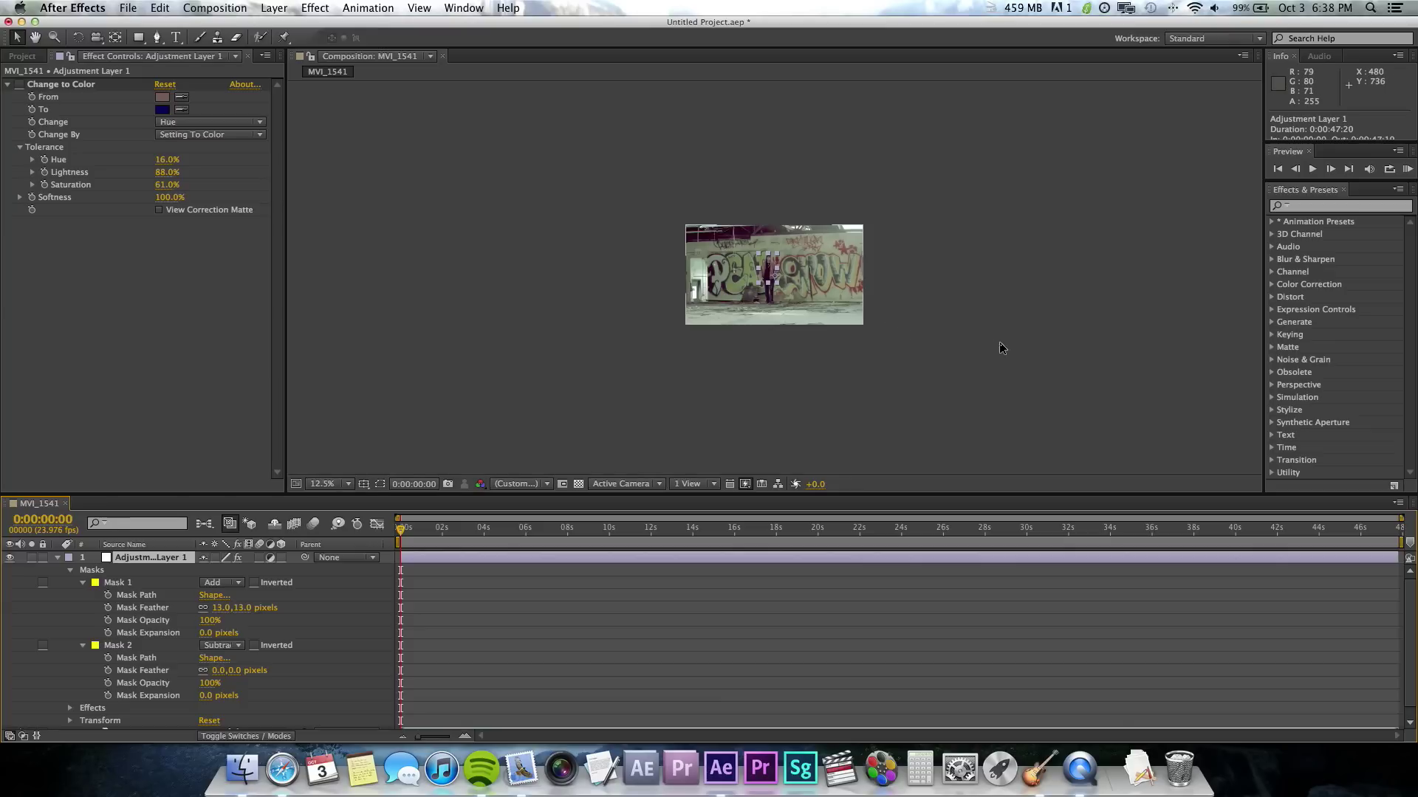
pyautogui.scroll(1, 896, 329)
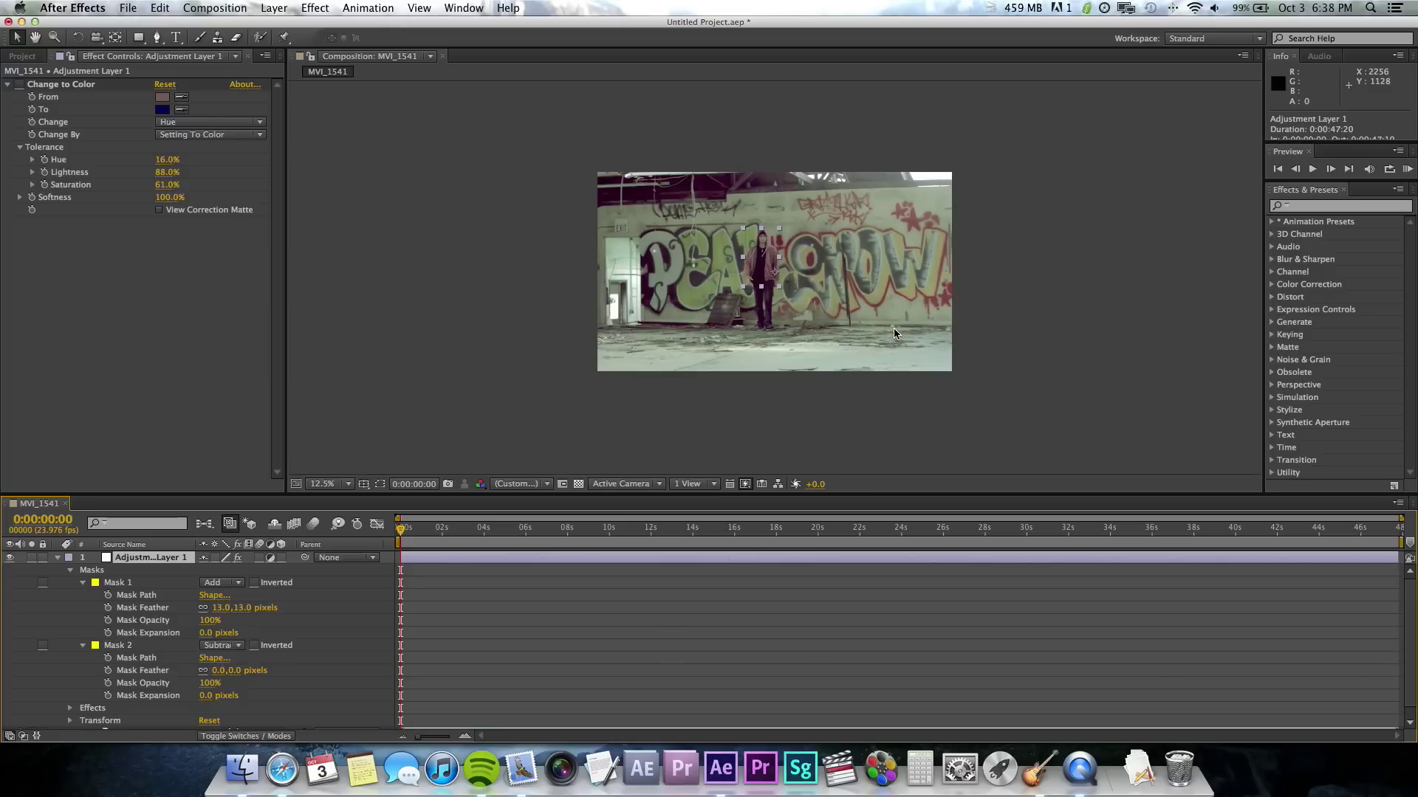
pyautogui.scroll(1, 987, 319)
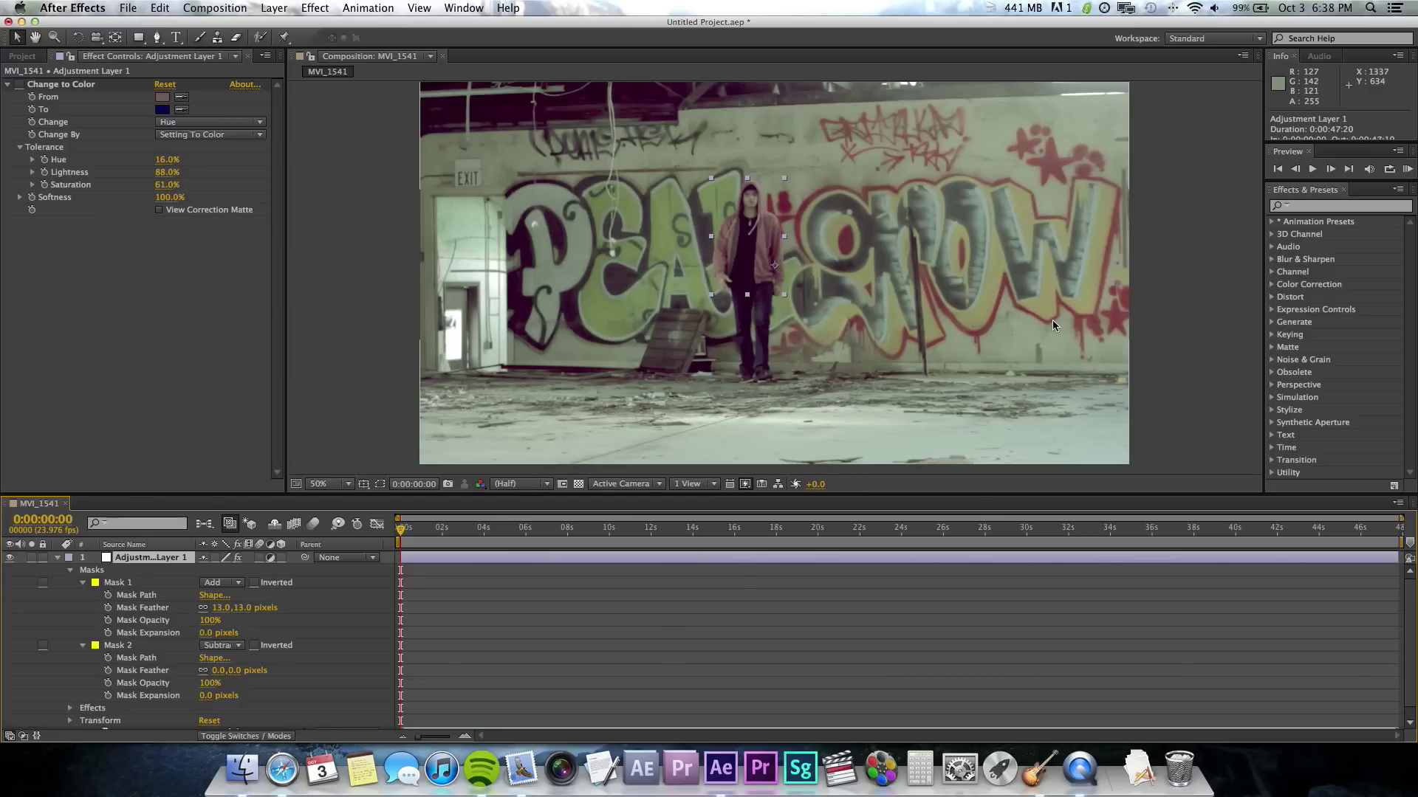